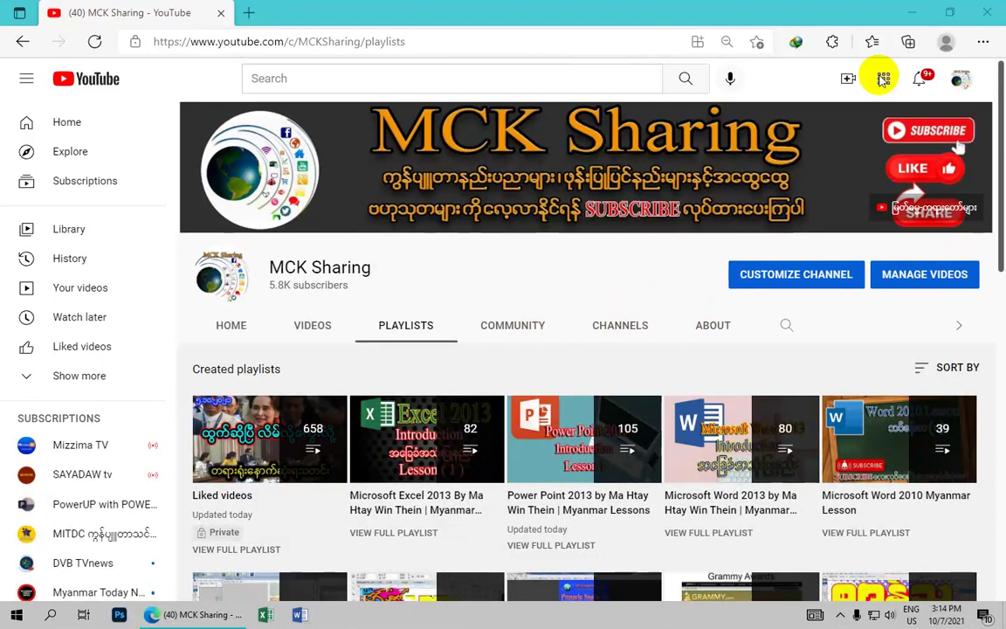
Minimize the YouTube browser window so the desktop and PowerPoint shortcut show.
click(910, 12)
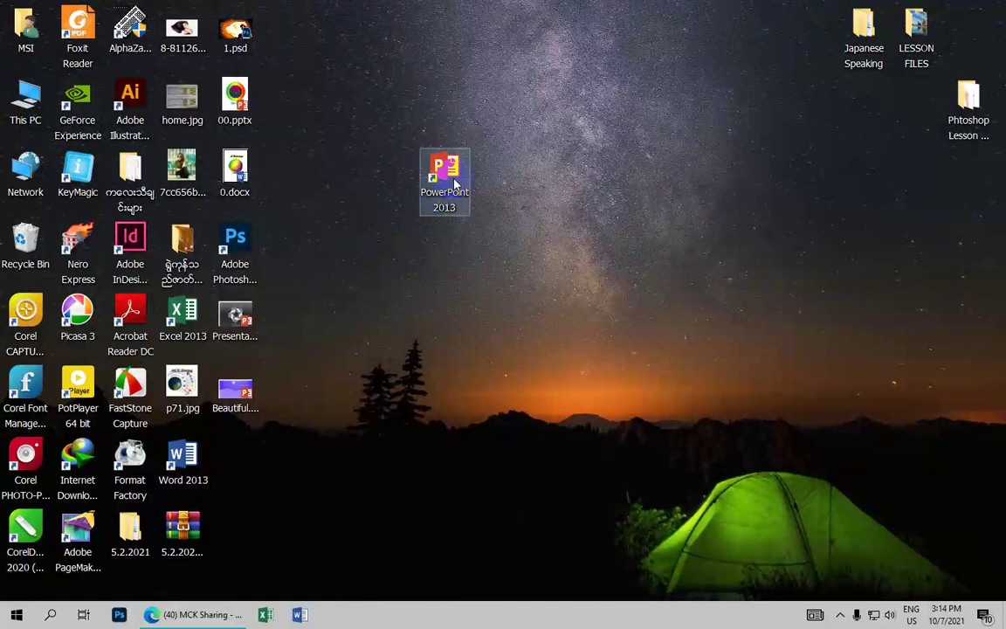
Start a blank PowerPoint 2013 presentation and set the slide size to Standard (4:3).
double_click(454, 183)
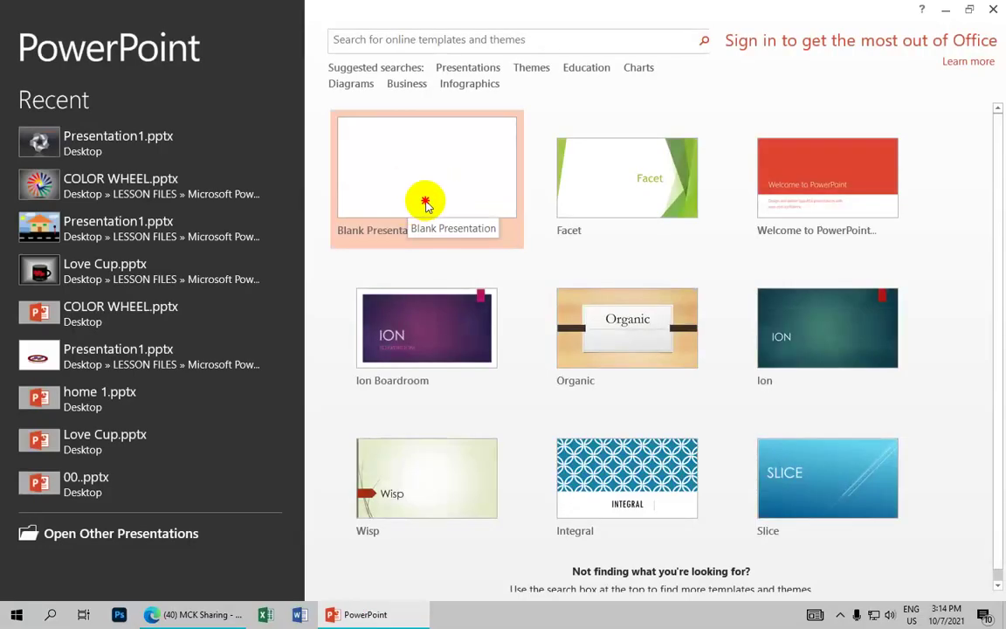
click(419, 205)
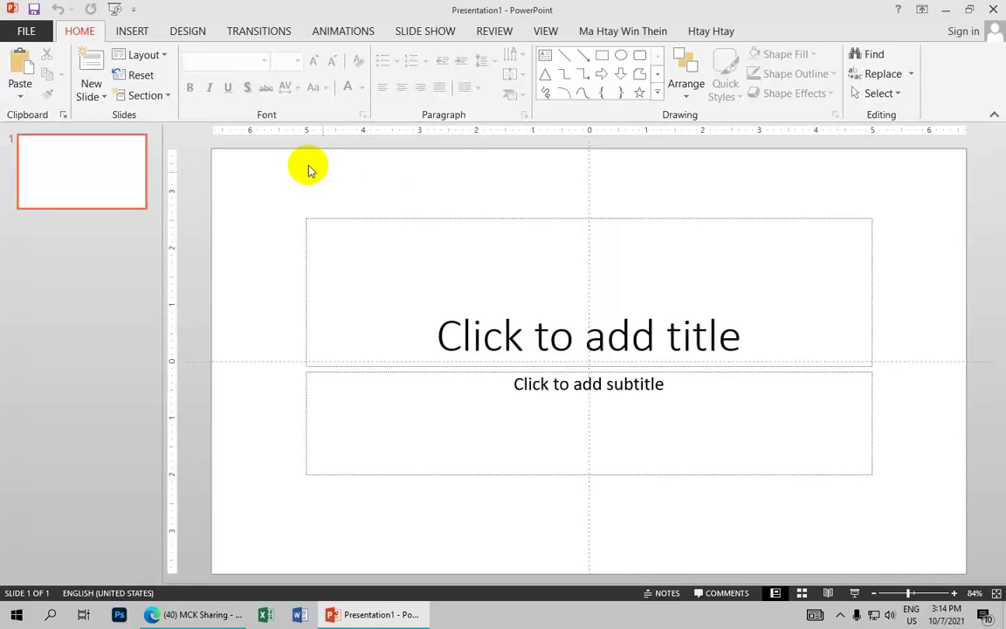
click(185, 29)
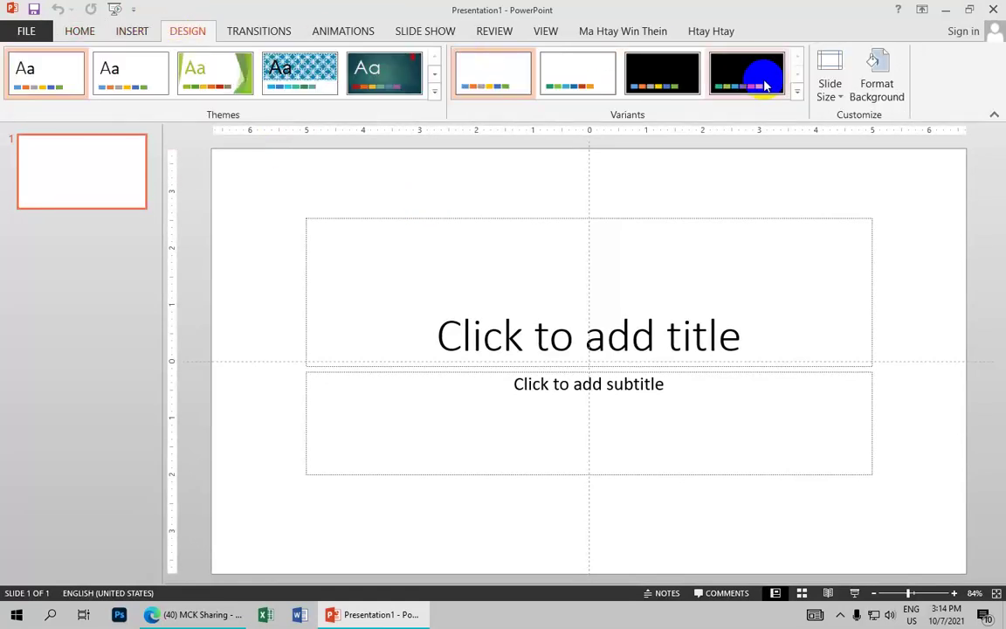
click(837, 91)
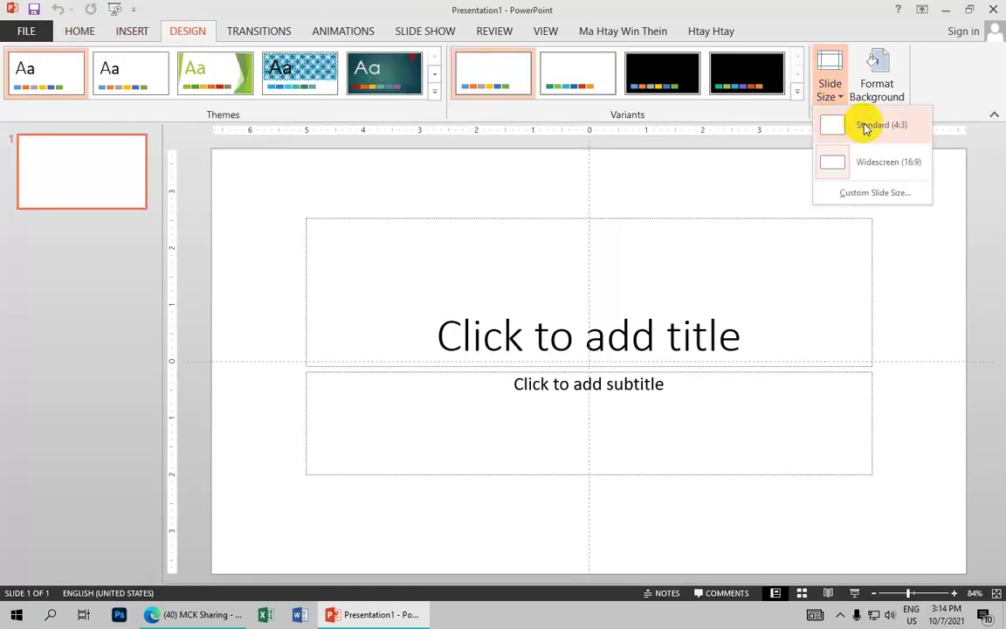
click(865, 127)
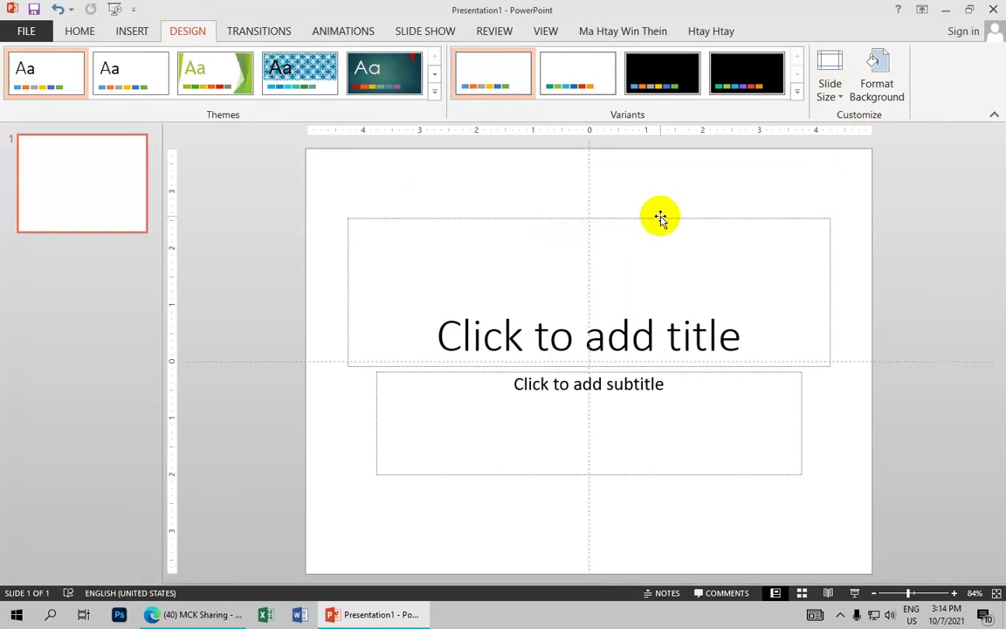
Delete the title and subtitle placeholders to leave the slide empty.
click(660, 218)
key(Delete)
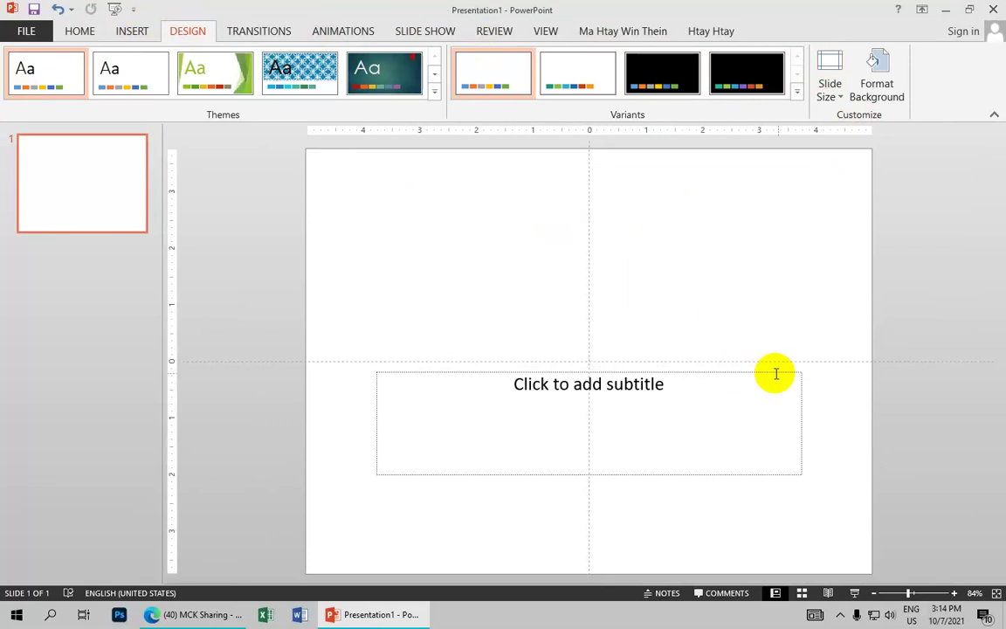
click(723, 373)
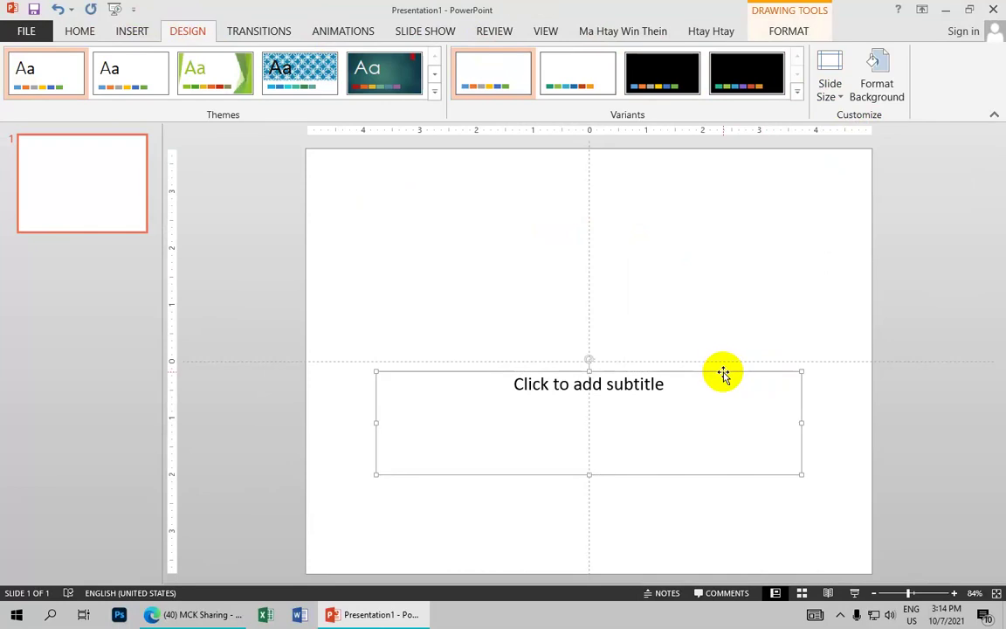
key(Delete)
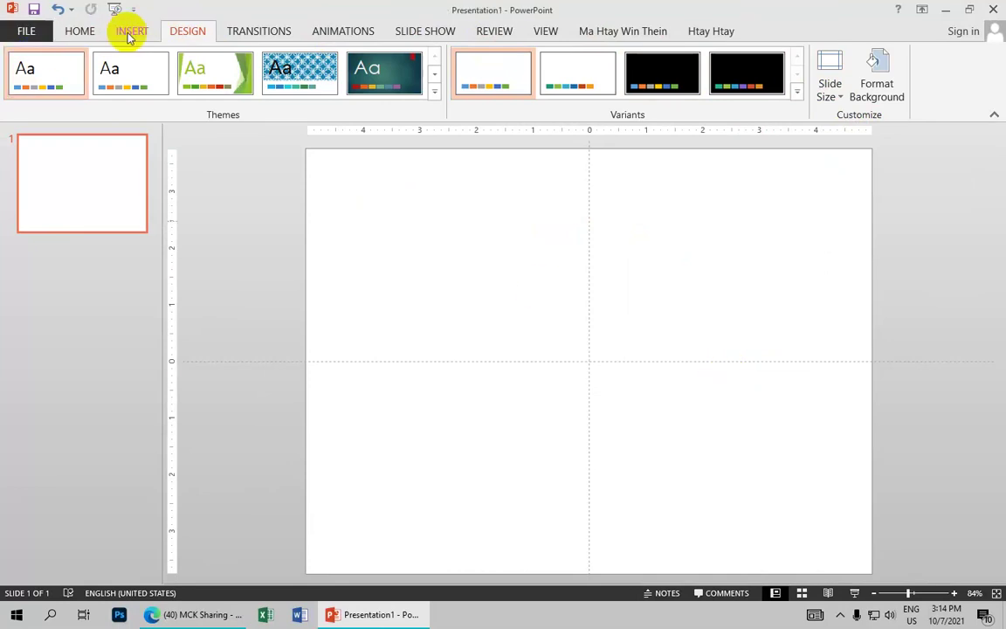
Draw a 4.22" by 4.22" blue Donut shape centred on the slide.
click(131, 33)
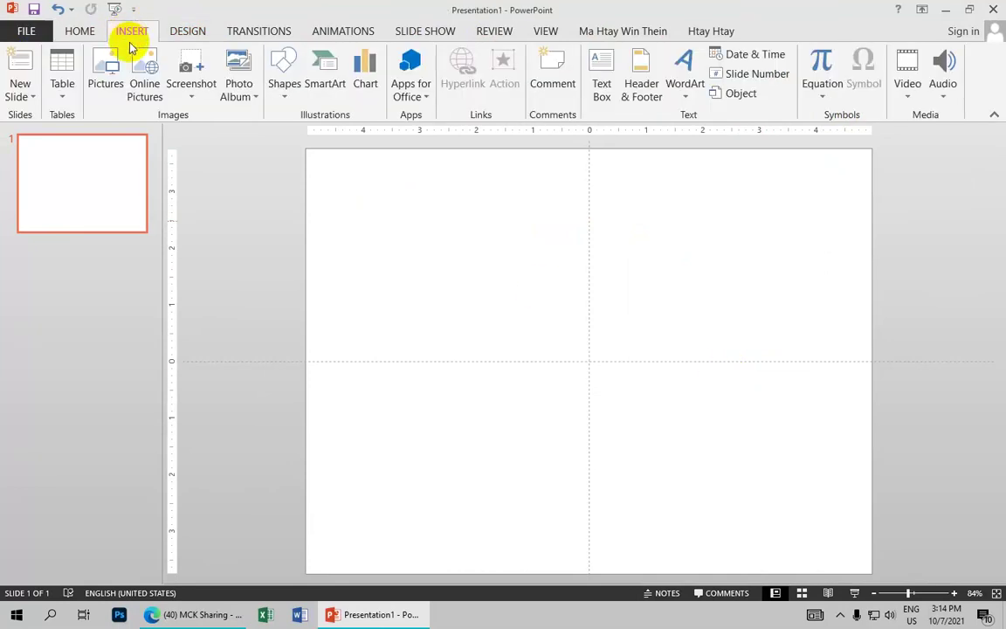
click(284, 88)
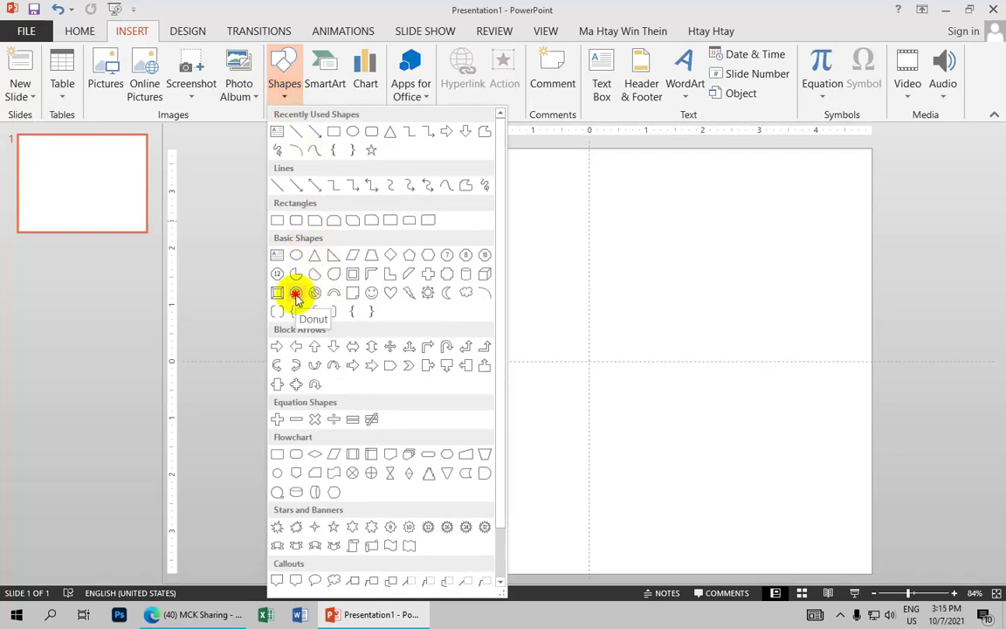
click(296, 294)
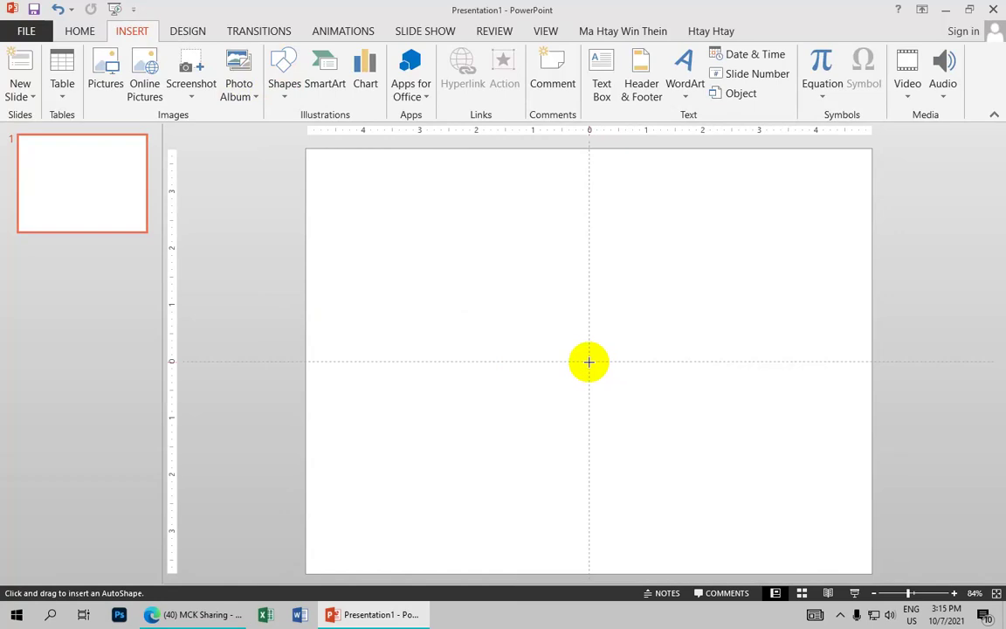
drag(590, 360, 703, 465)
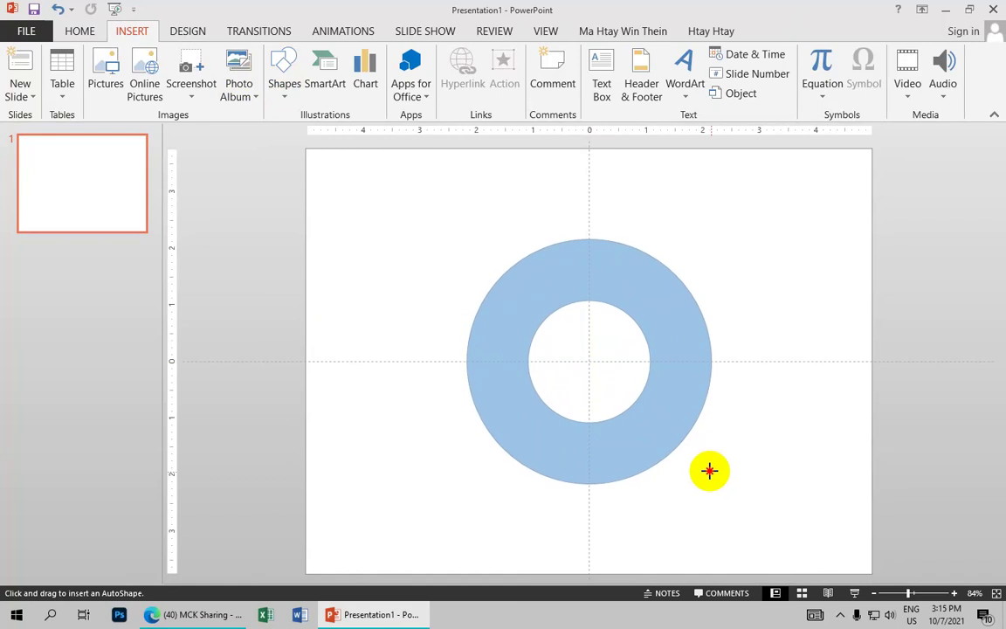
drag(703, 464, 709, 476)
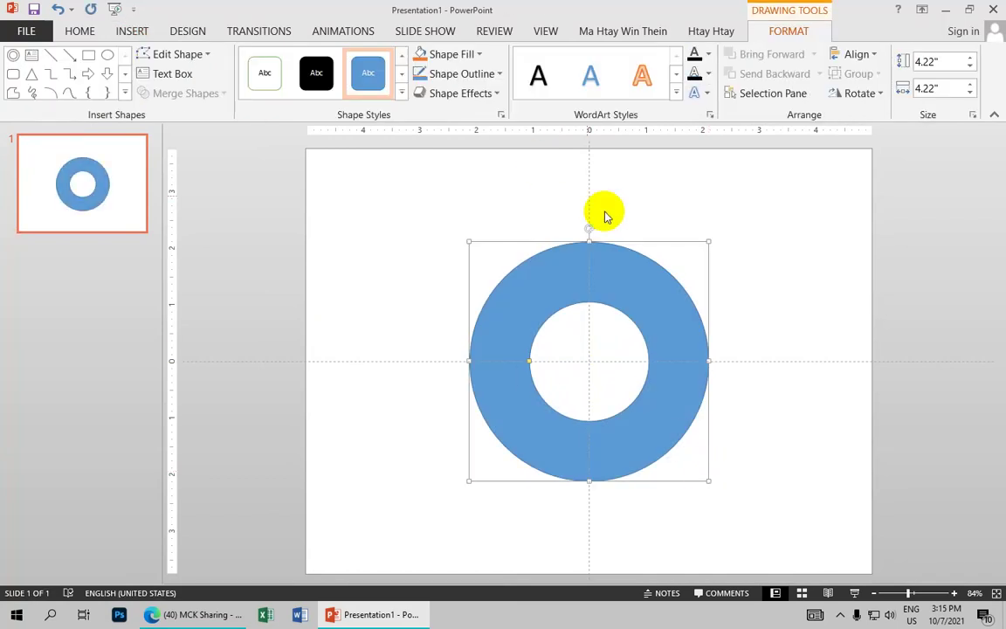
click(131, 32)
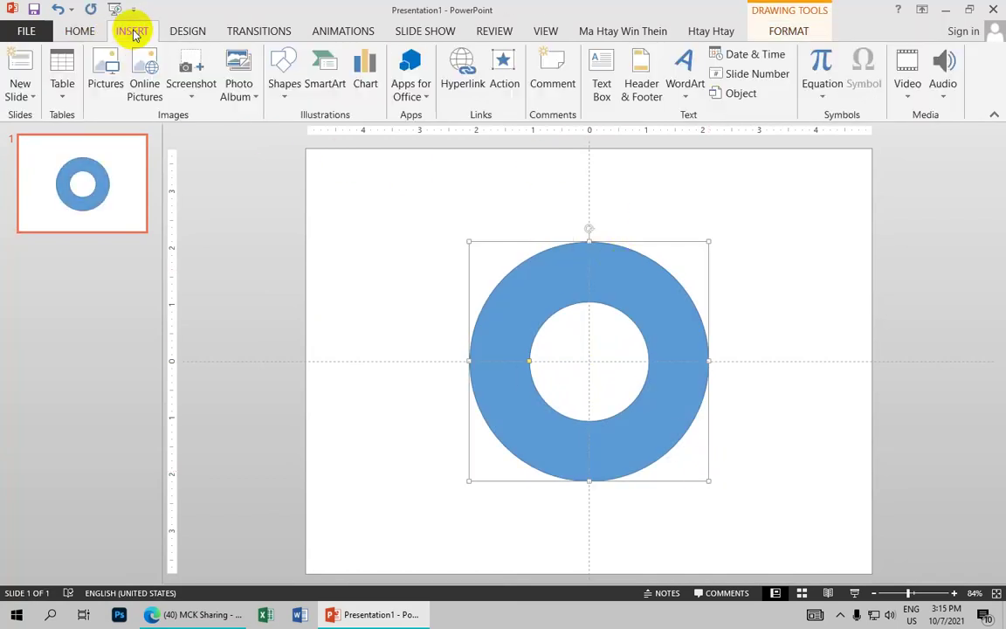
click(284, 87)
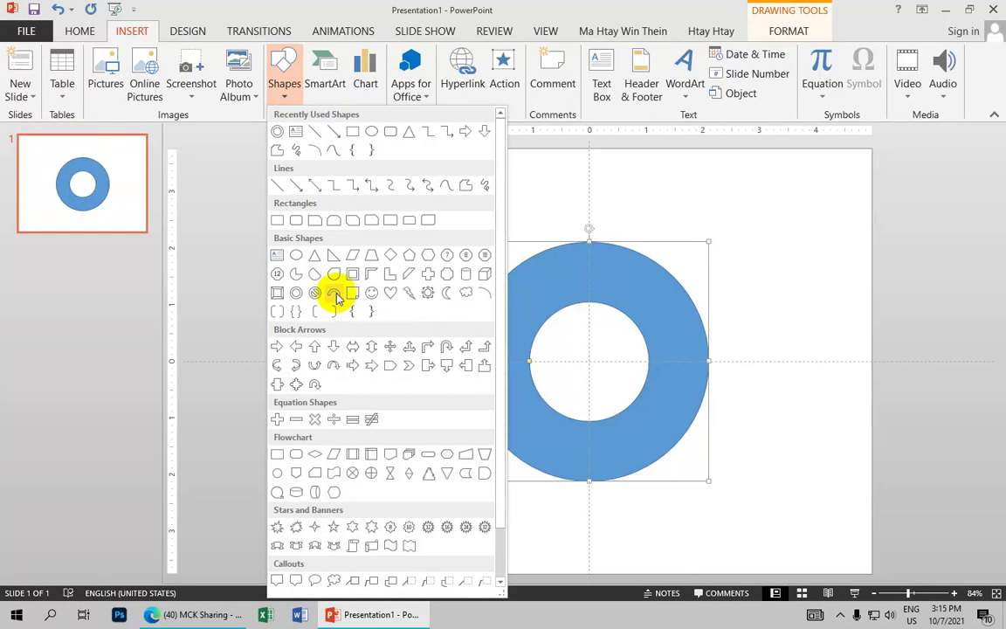
Draw a 4.35" Block Arc over the ring's upper half and give it no outline.
click(334, 294)
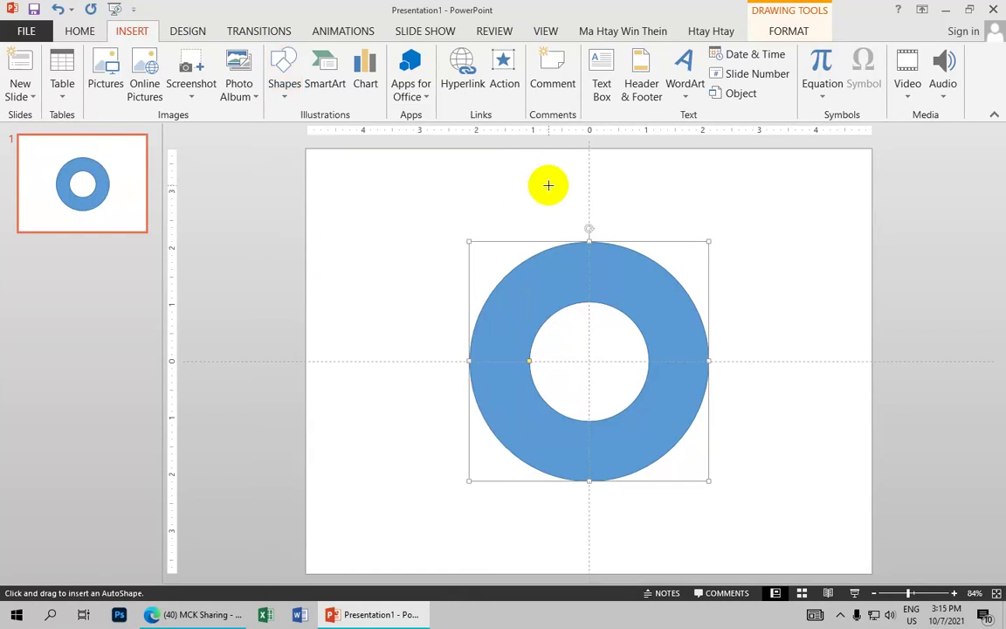
drag(495, 186, 688, 315)
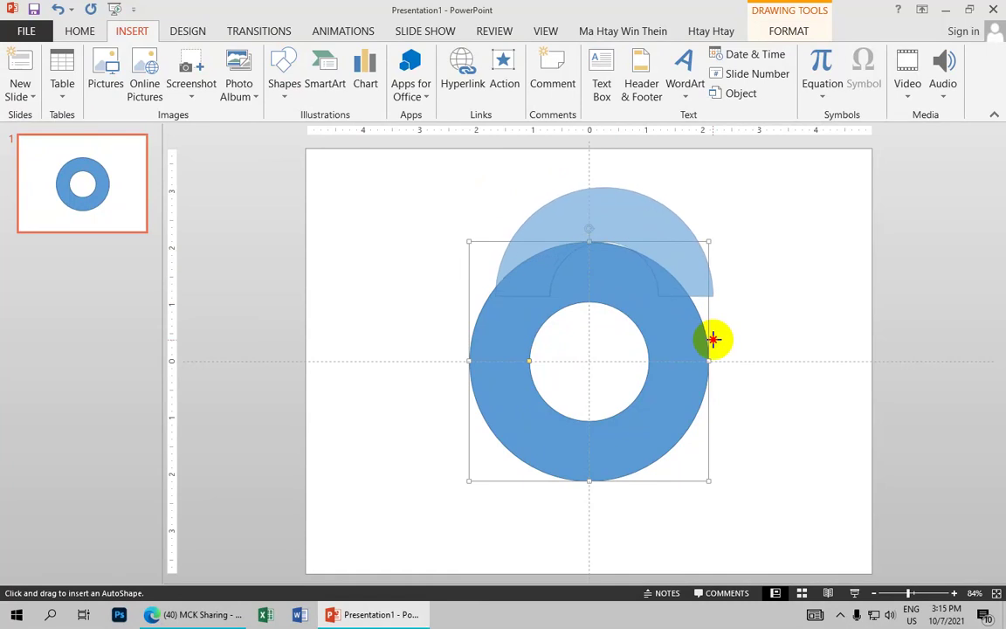
drag(688, 315, 741, 364)
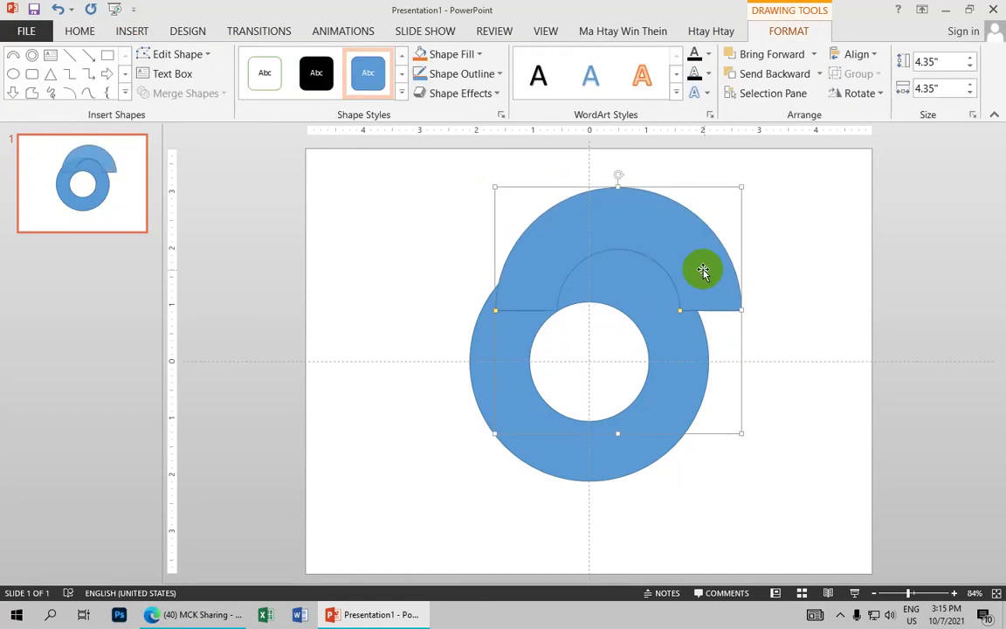
drag(703, 270, 669, 276)
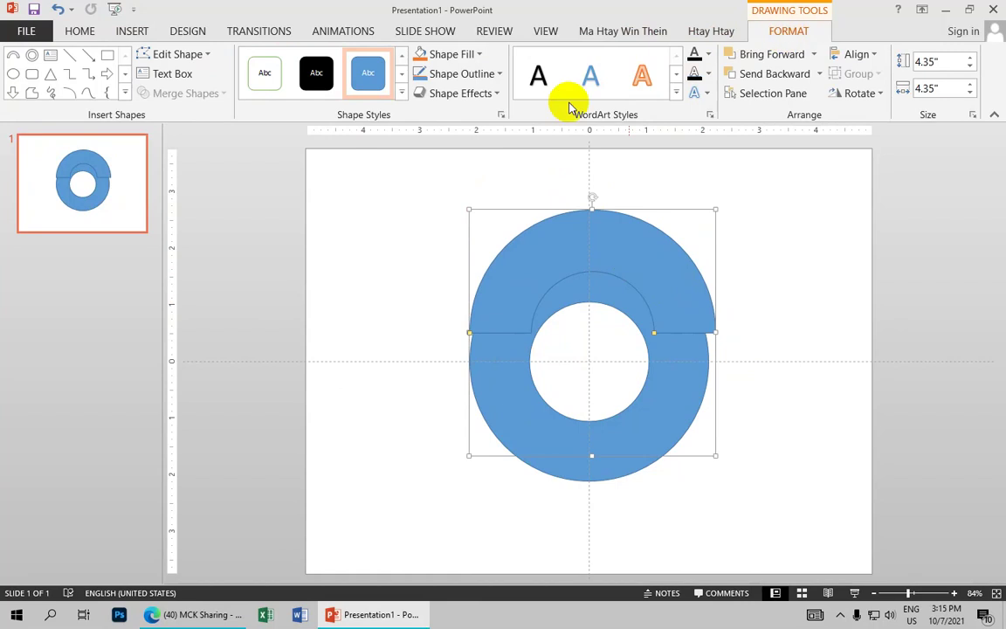
click(479, 74)
click(451, 229)
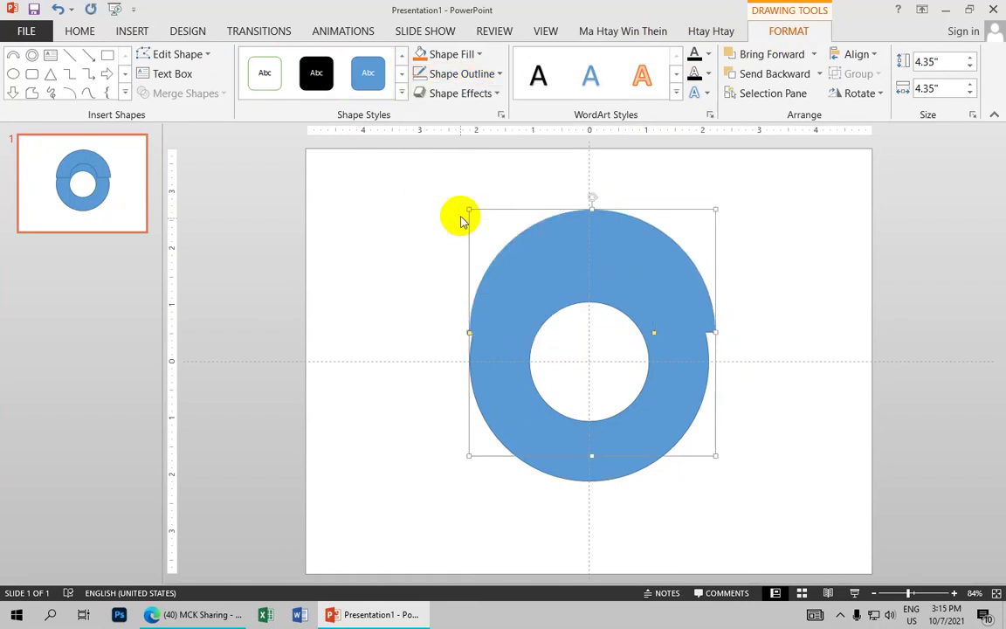
click(664, 427)
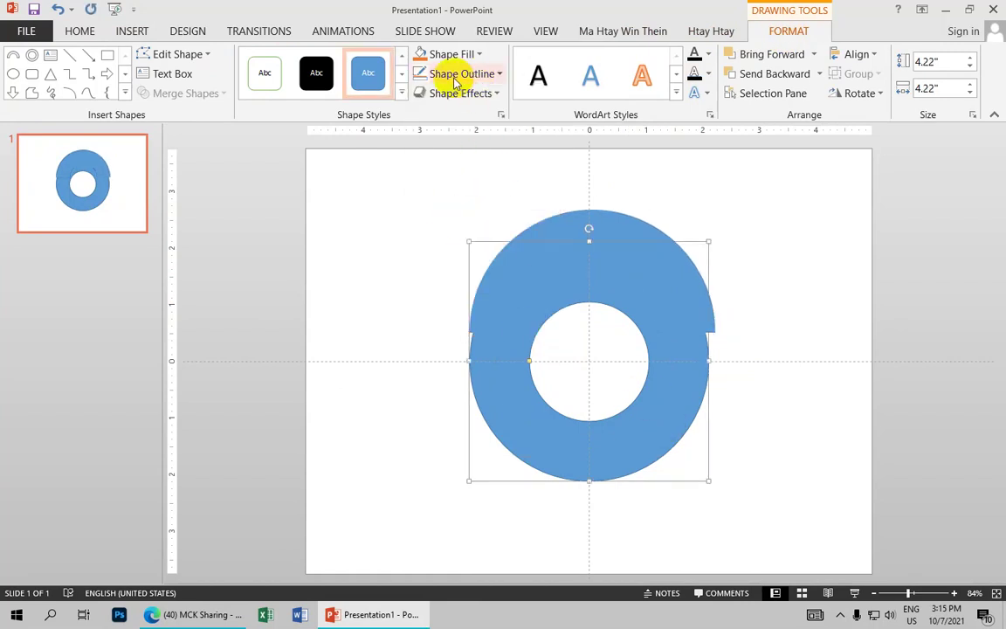
Remove the ring's outline, fill the arc red and move it down onto the ring's top half.
click(419, 74)
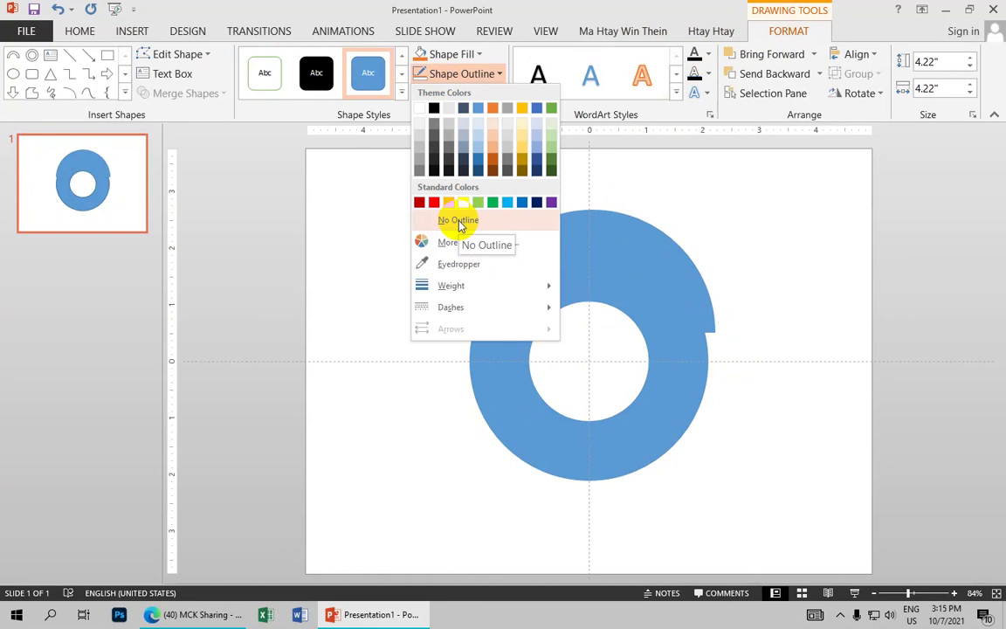
click(480, 227)
click(658, 269)
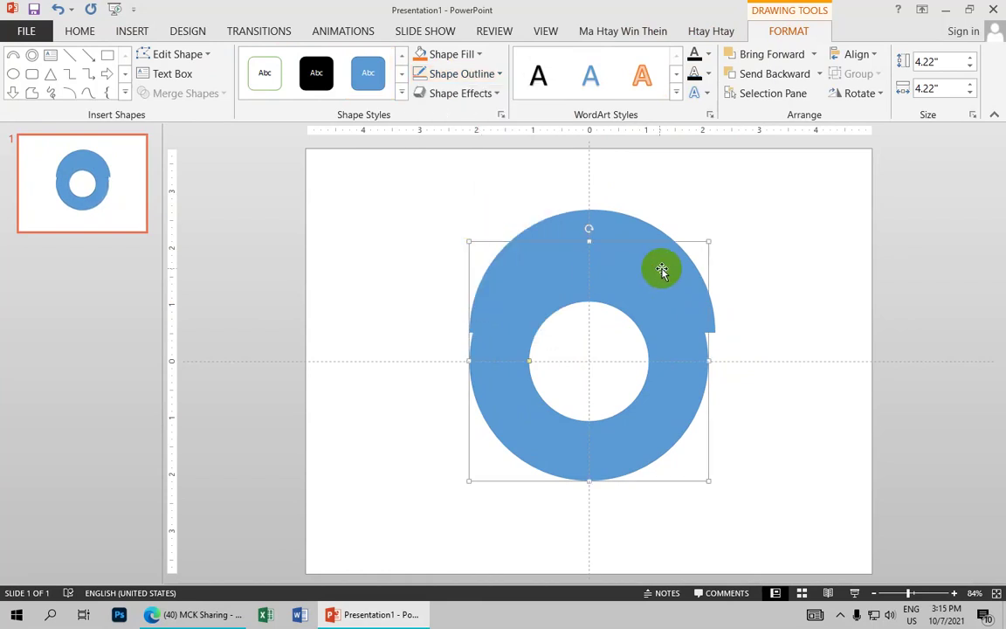
click(478, 54)
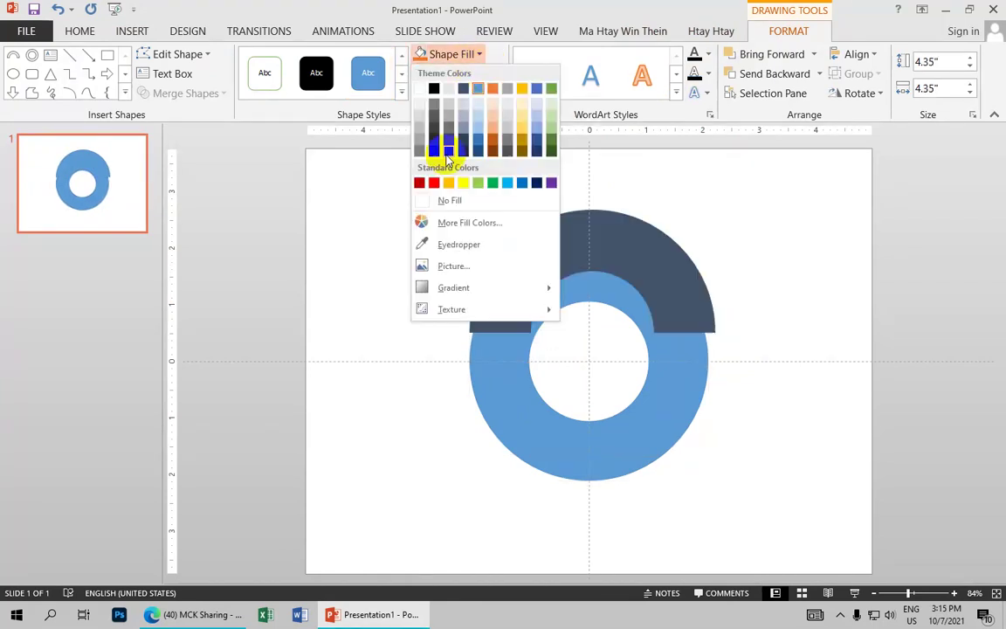
click(433, 183)
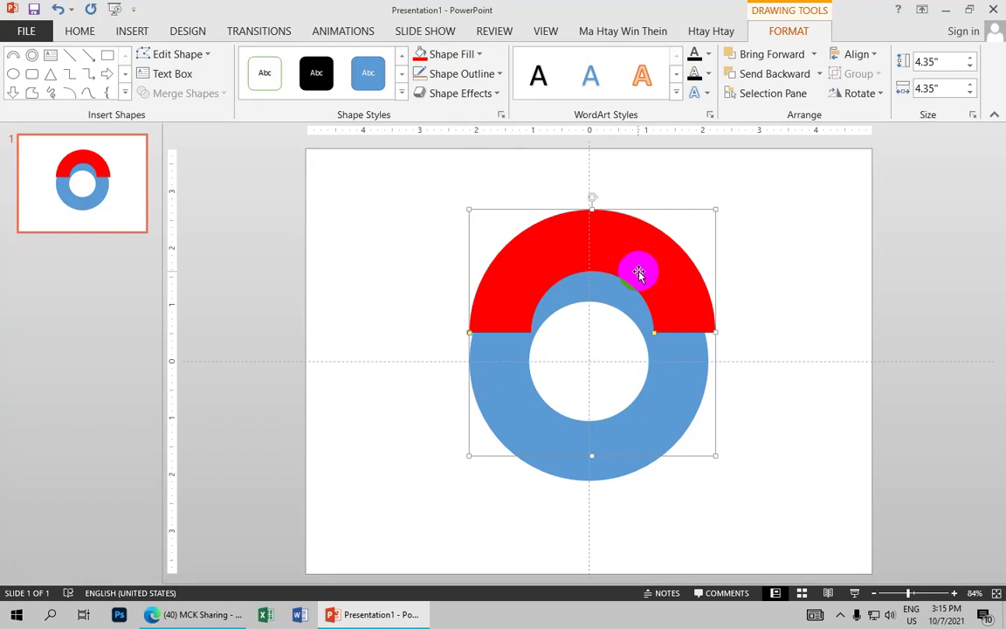
drag(644, 267, 646, 300)
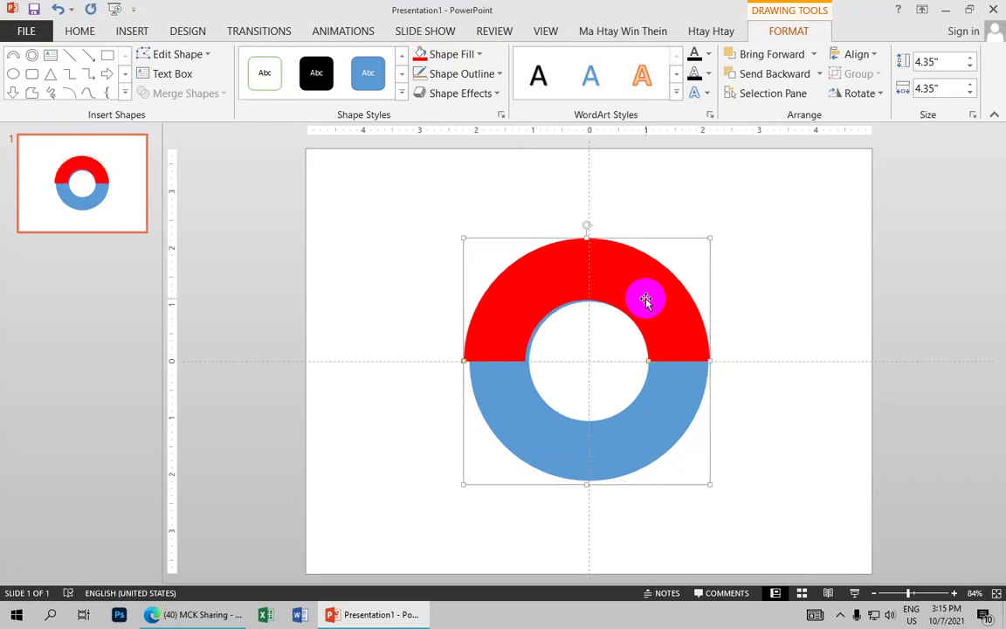
click(667, 410)
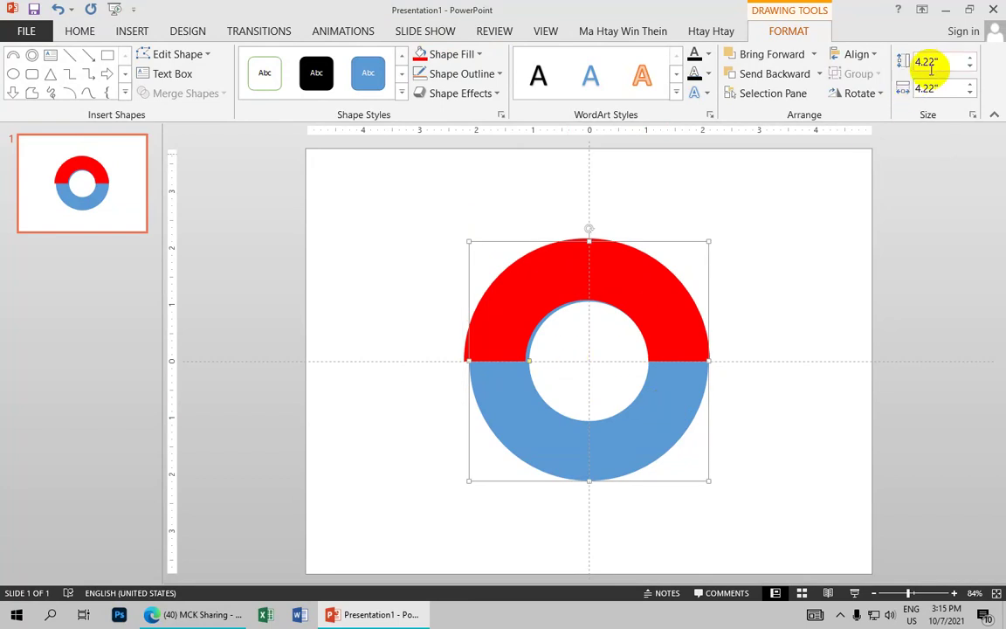
Resize the red arc to 4.22 inches to match the blue ring.
click(645, 282)
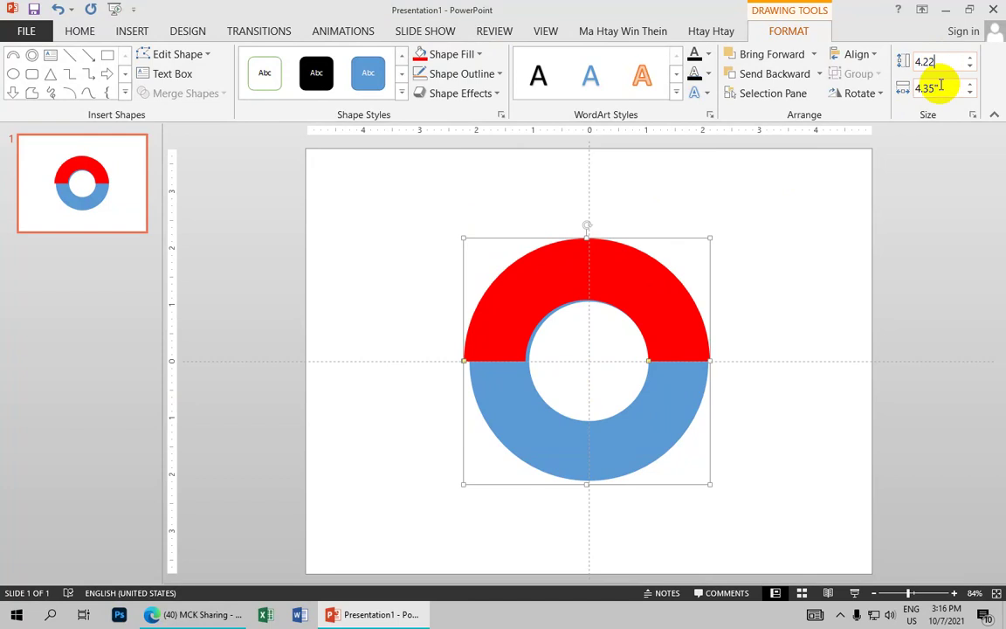
click(936, 87)
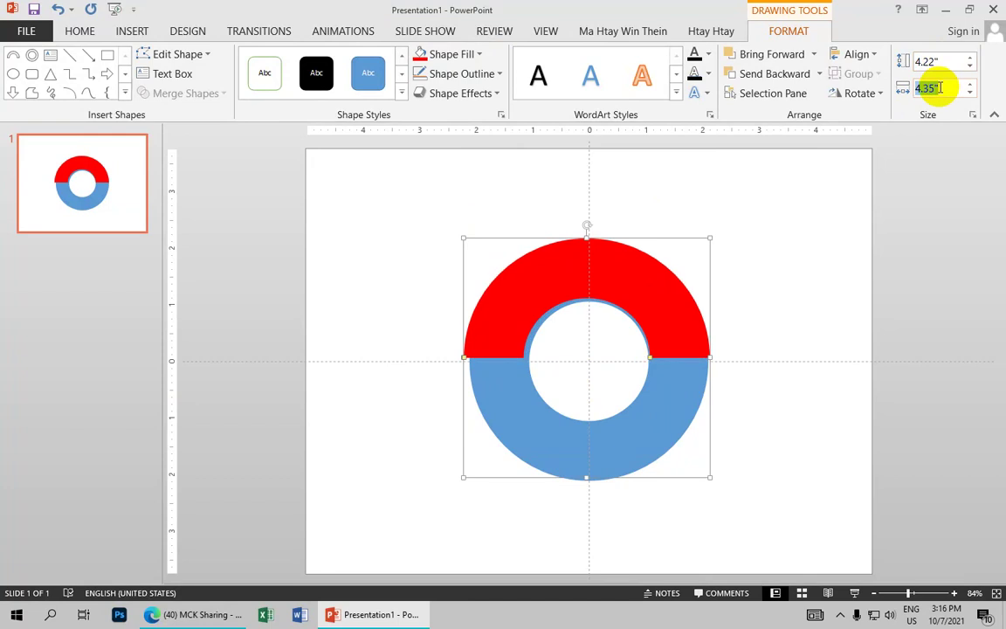
text(4.22)
key(Return)
Nudge the red arc left and right until it lines up seamlessly with the blue half.
drag(650, 314, 656, 315)
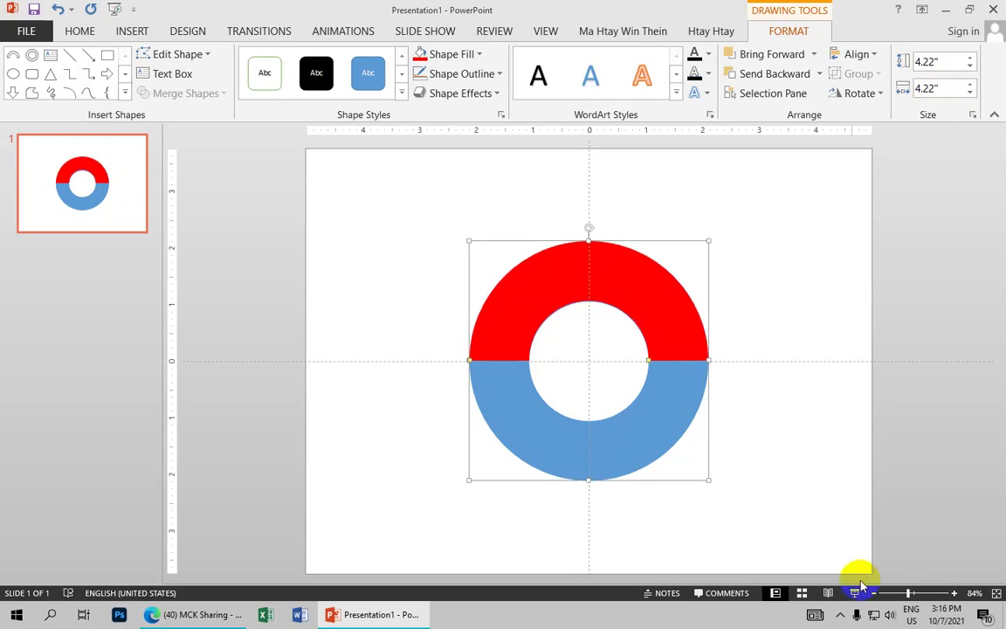
click(921, 596)
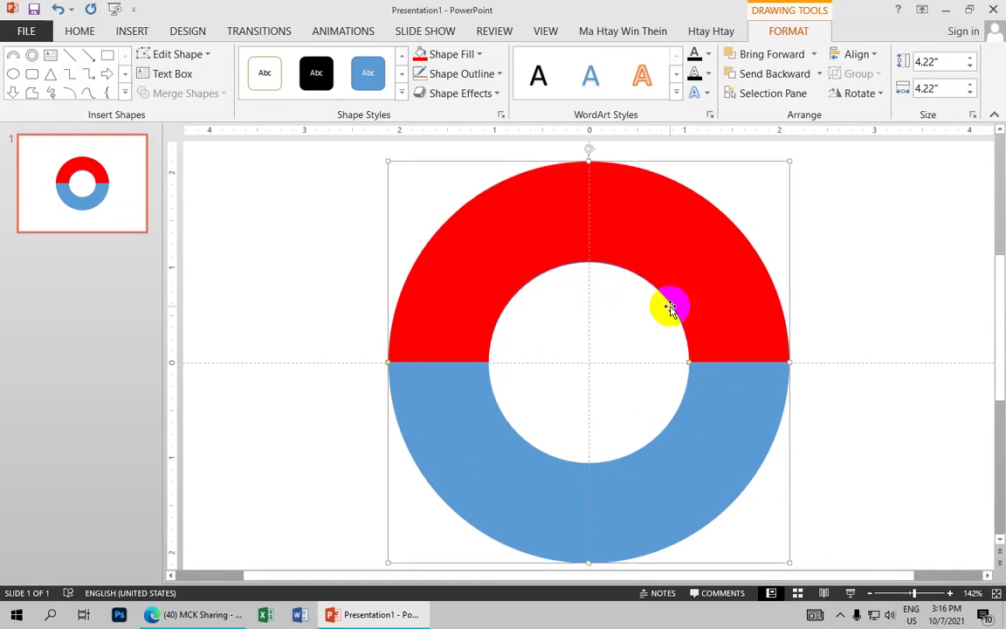
key(ctrl+Left)
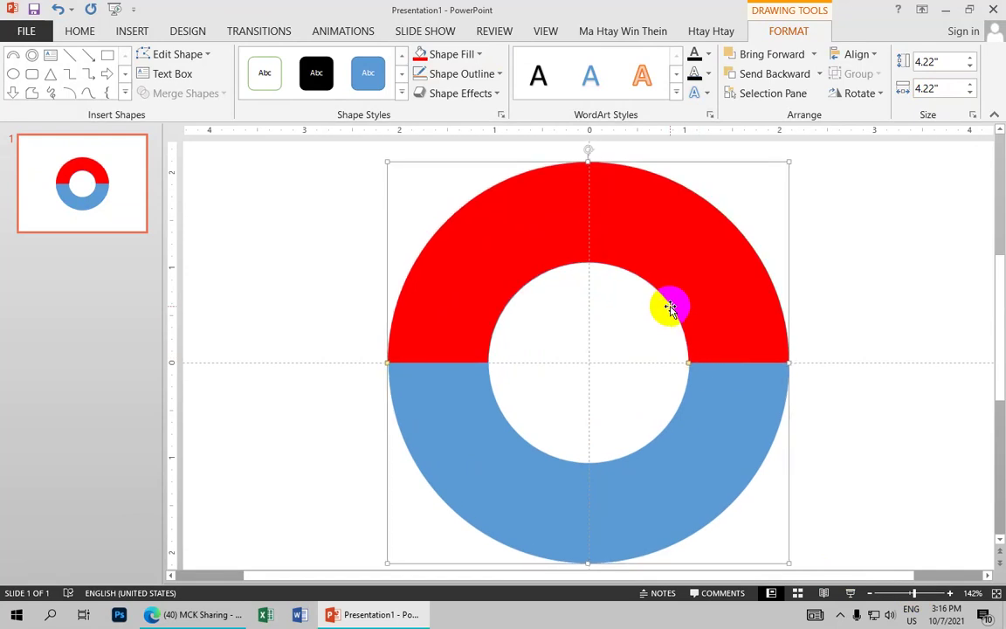
key(ctrl+Right)
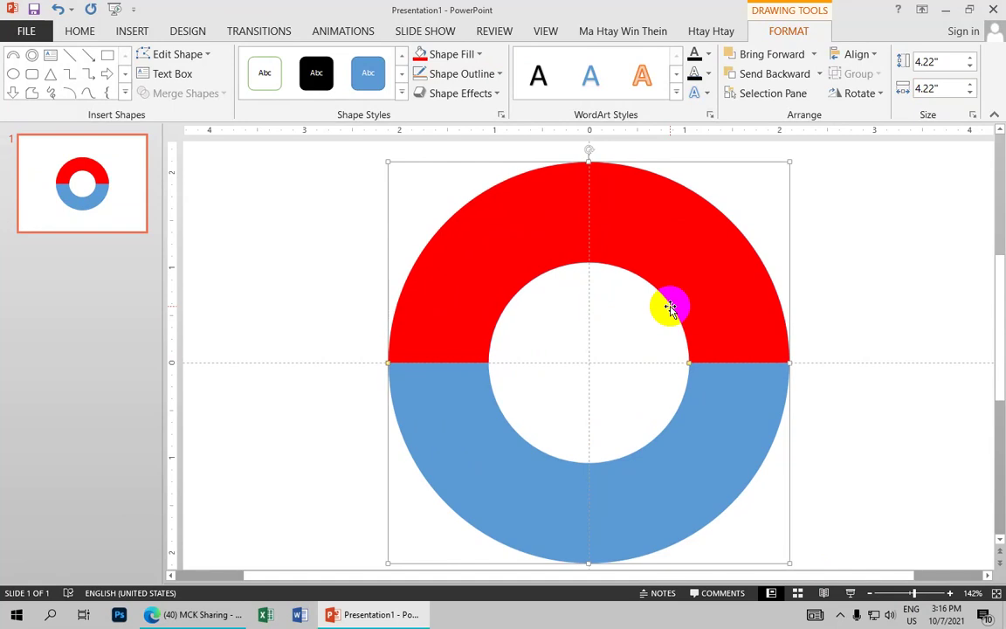
click(868, 254)
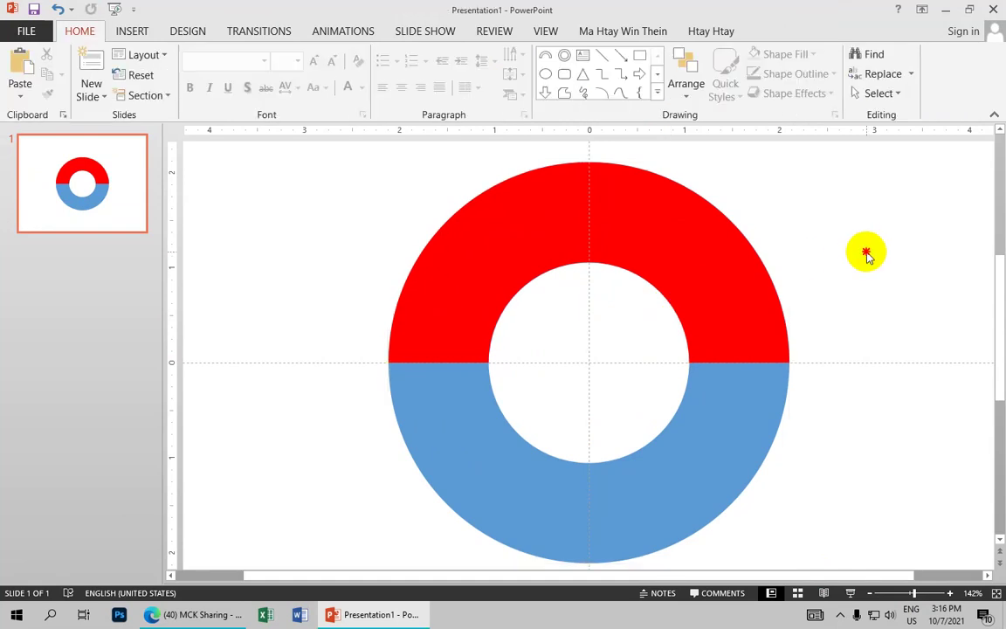
click(743, 294)
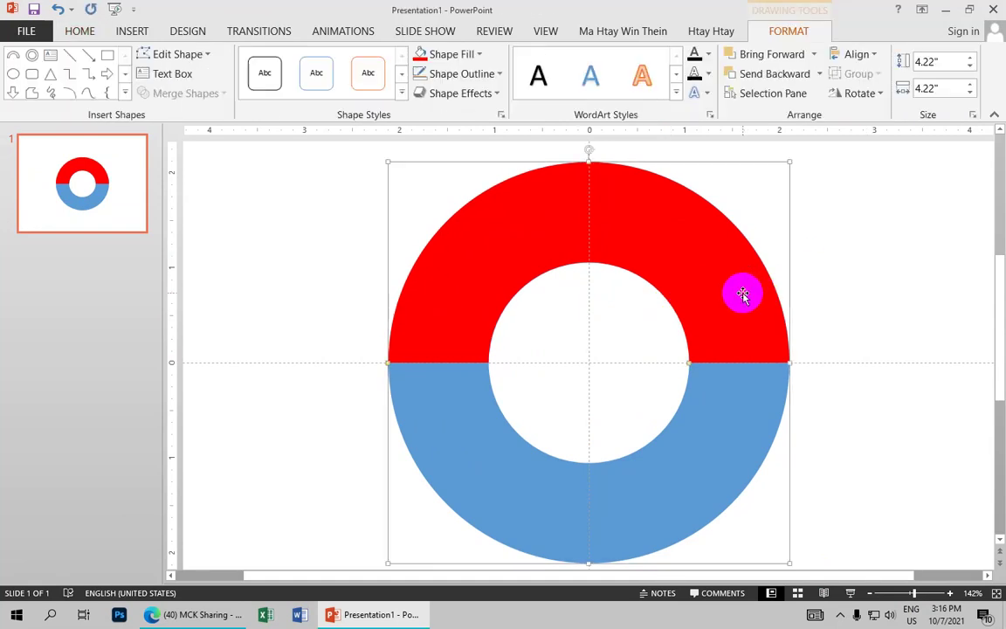
Give the red half-ring 40% fill transparency in the Format Shape pane.
right_click(646, 229)
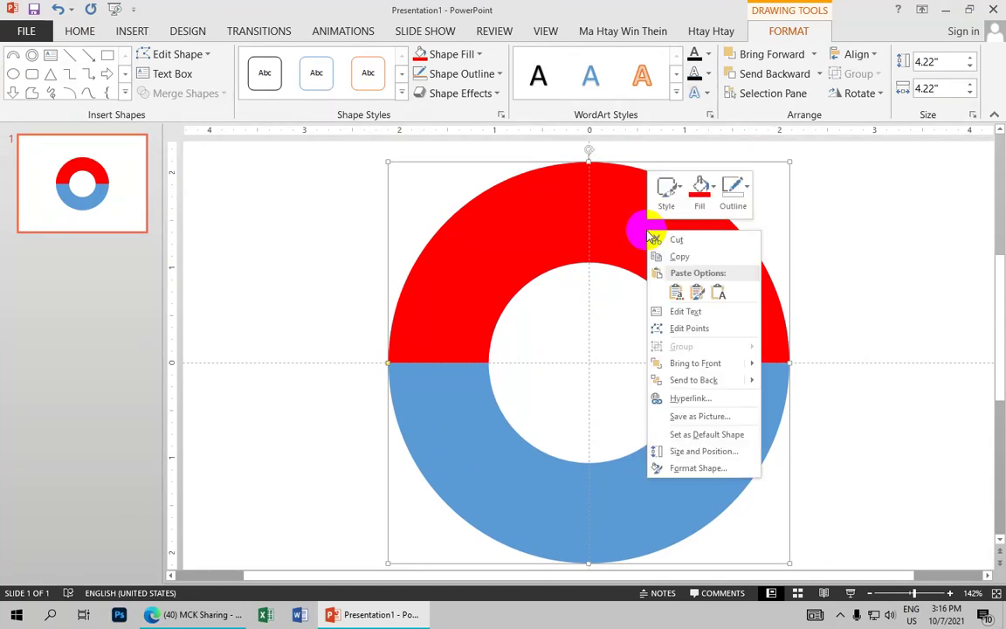
click(686, 469)
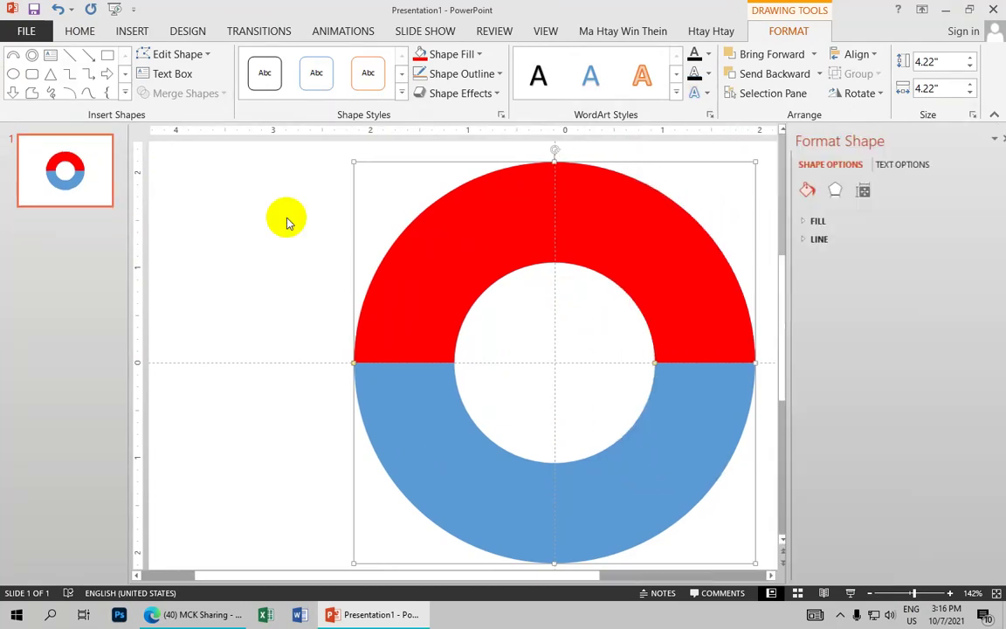
click(804, 221)
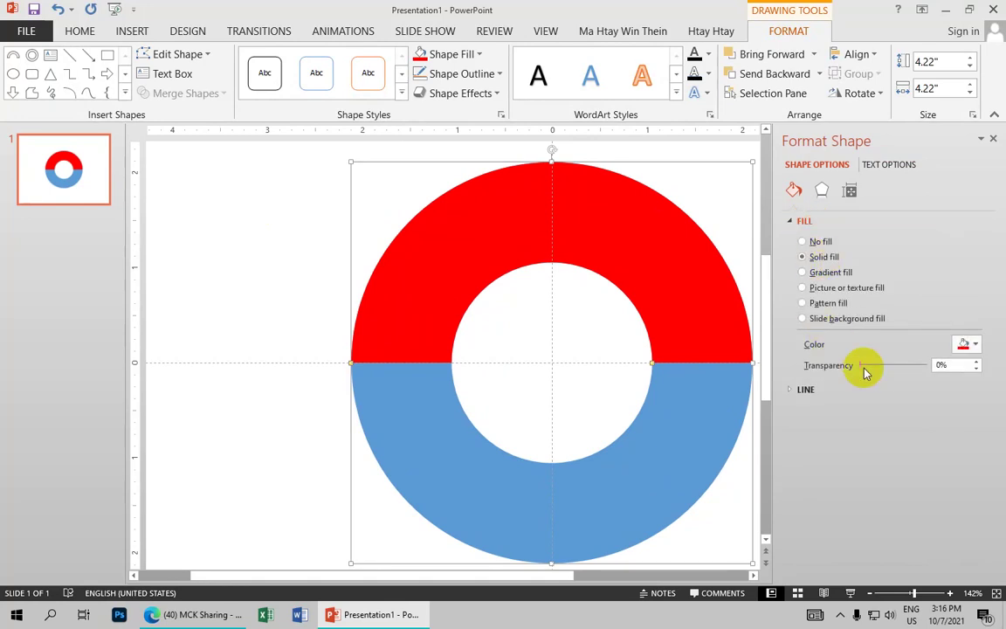
drag(862, 365, 880, 366)
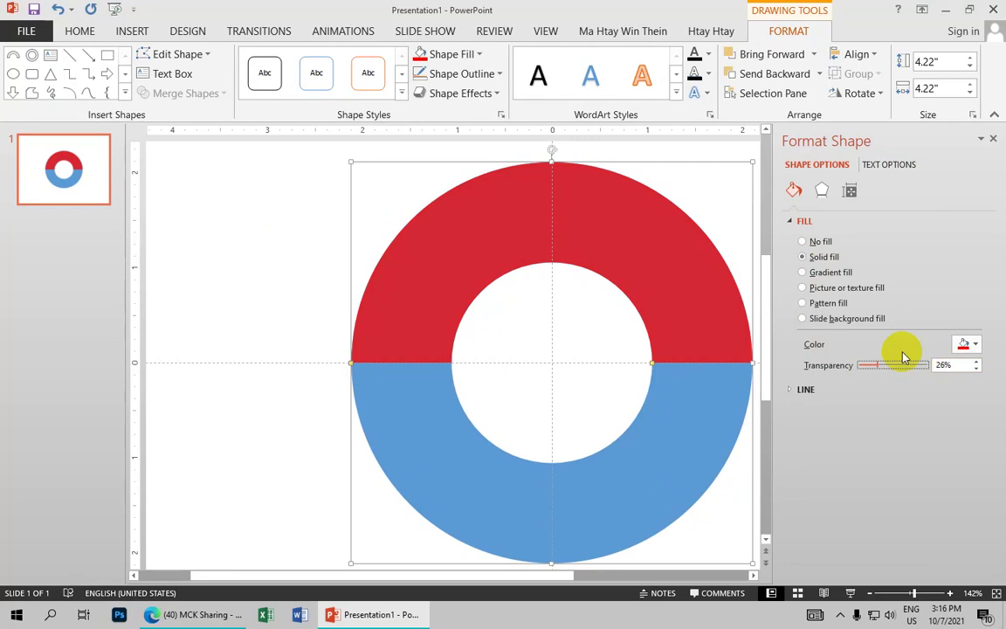
double_click(943, 365)
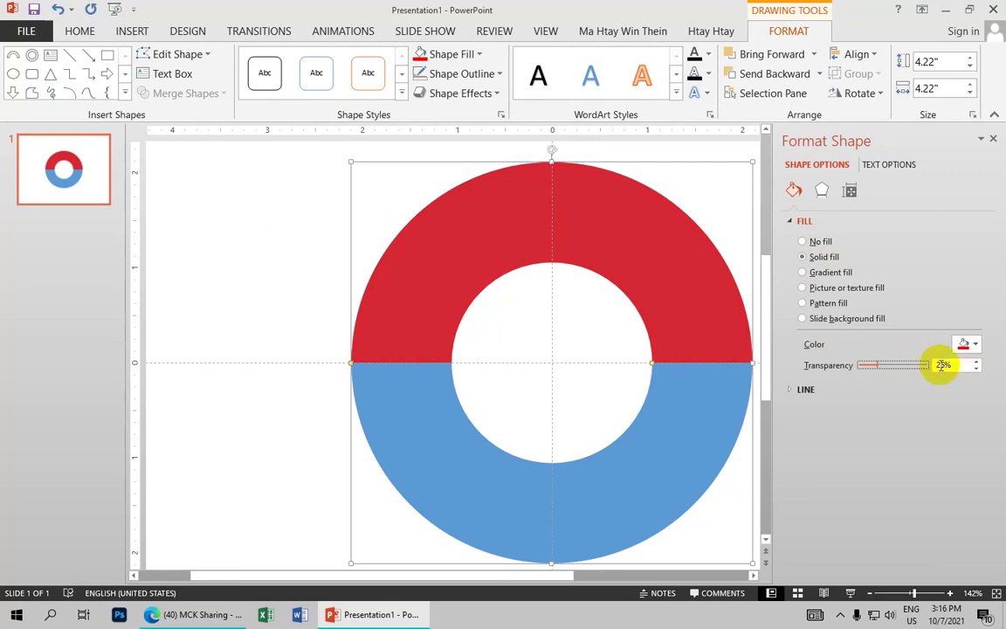
text(0)
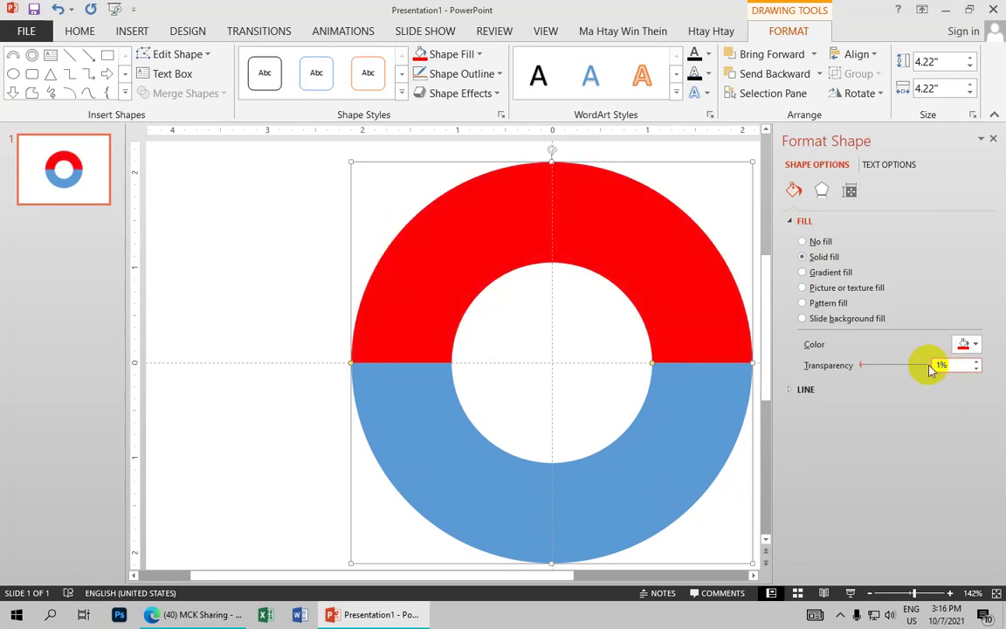
text(0)
key(Return)
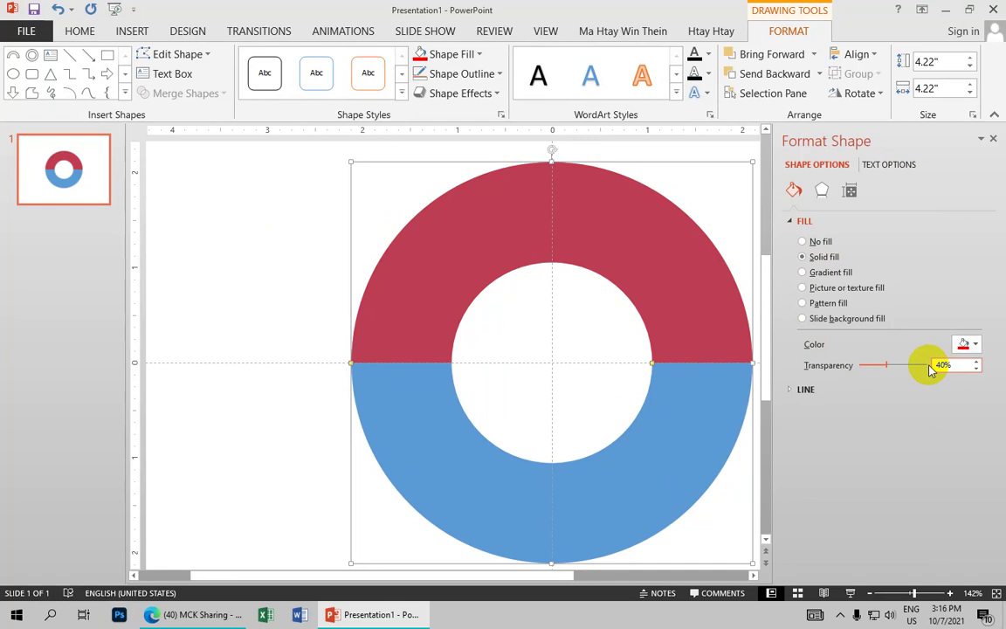
click(420, 343)
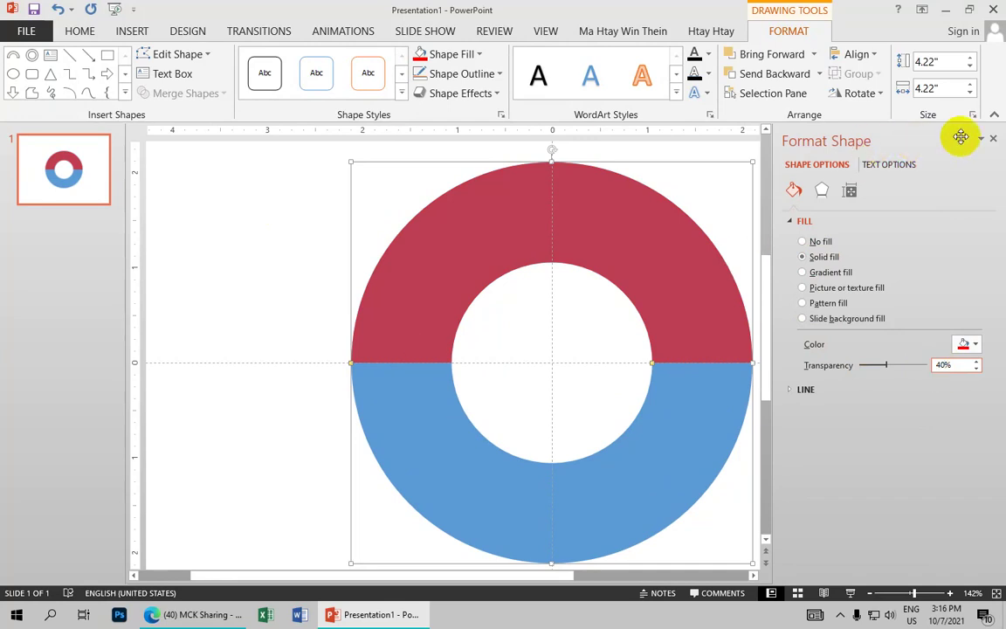
click(994, 140)
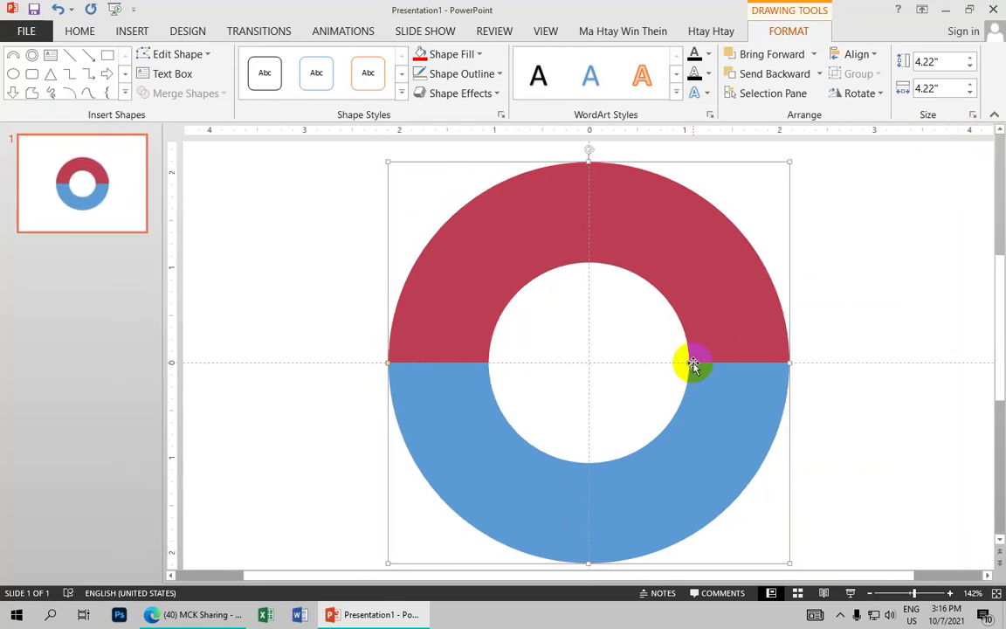
Drag the arc's yellow adjustment handle to shorten the red arc to a quarter-ring.
mouse_move(687, 365)
mouse_down()
mouse_move(644, 277)
mouse_move(594, 262)
mouse_up()
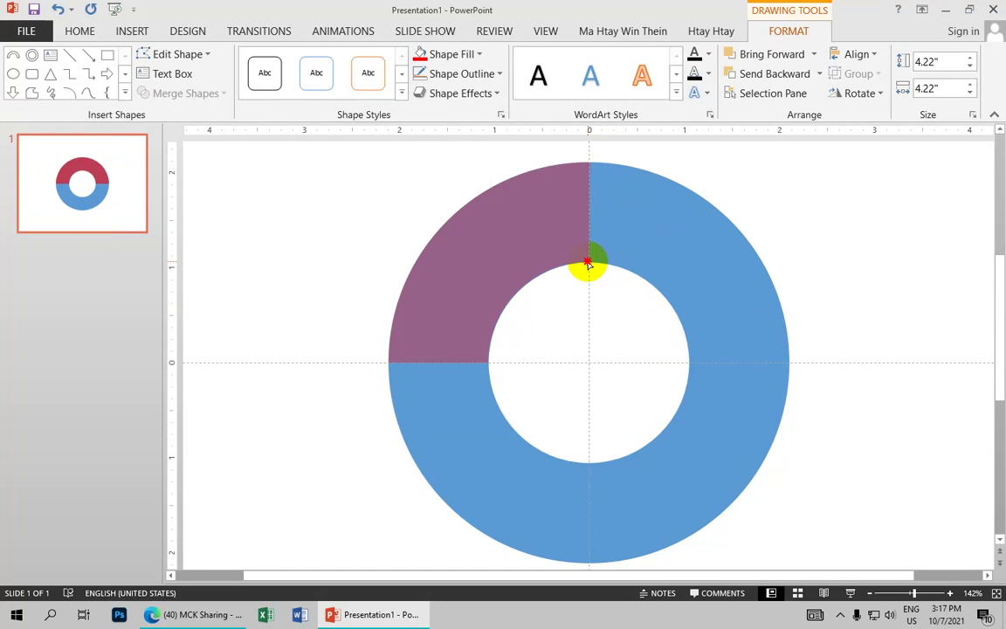
drag(588, 262, 588, 262)
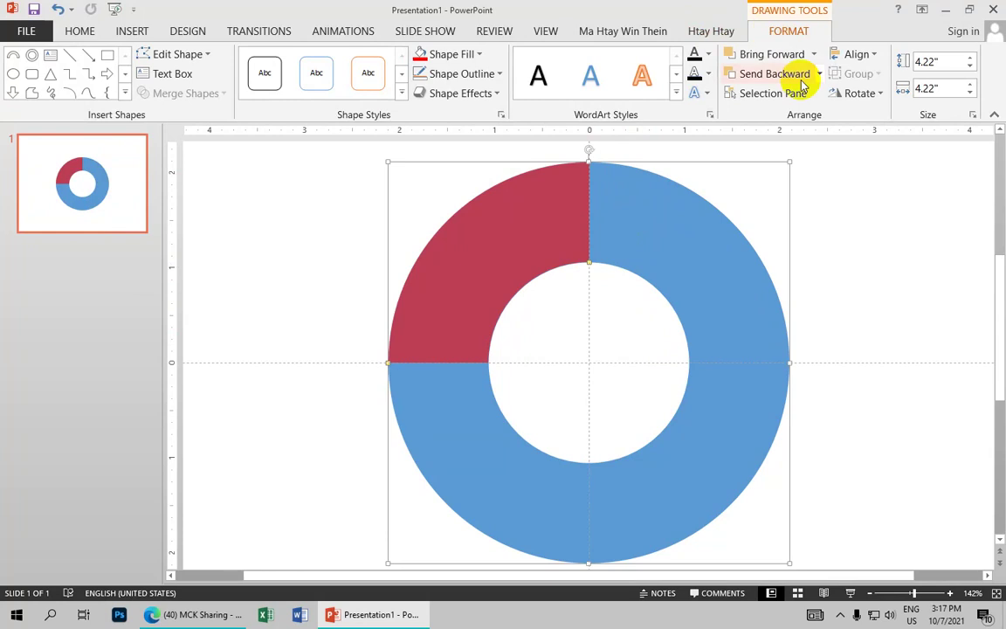
click(856, 93)
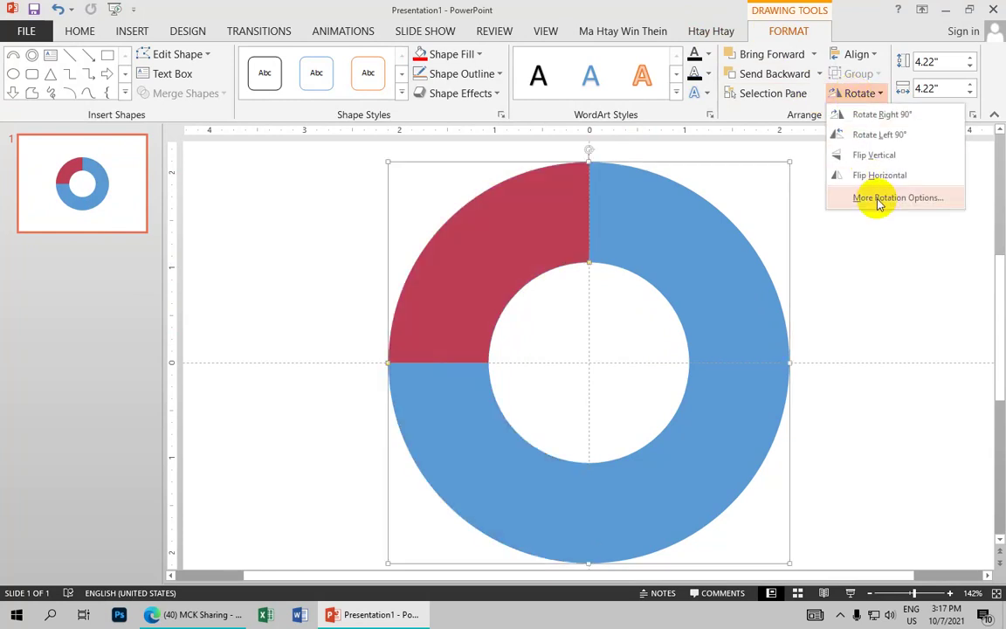
Set the red quarter-ring's rotation to 156° in More Rotation Options.
click(879, 199)
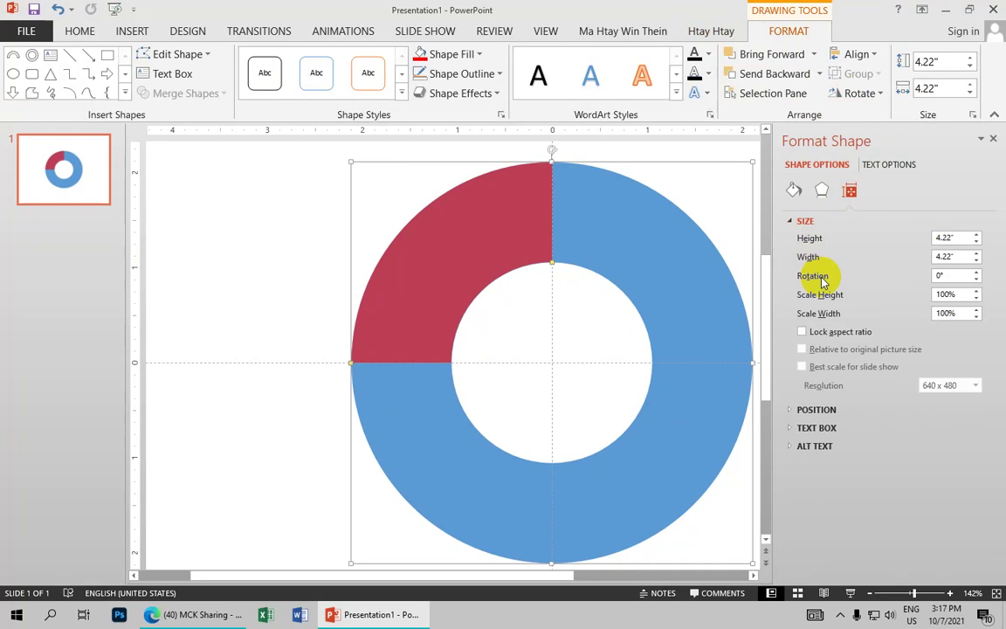
double_click(938, 276)
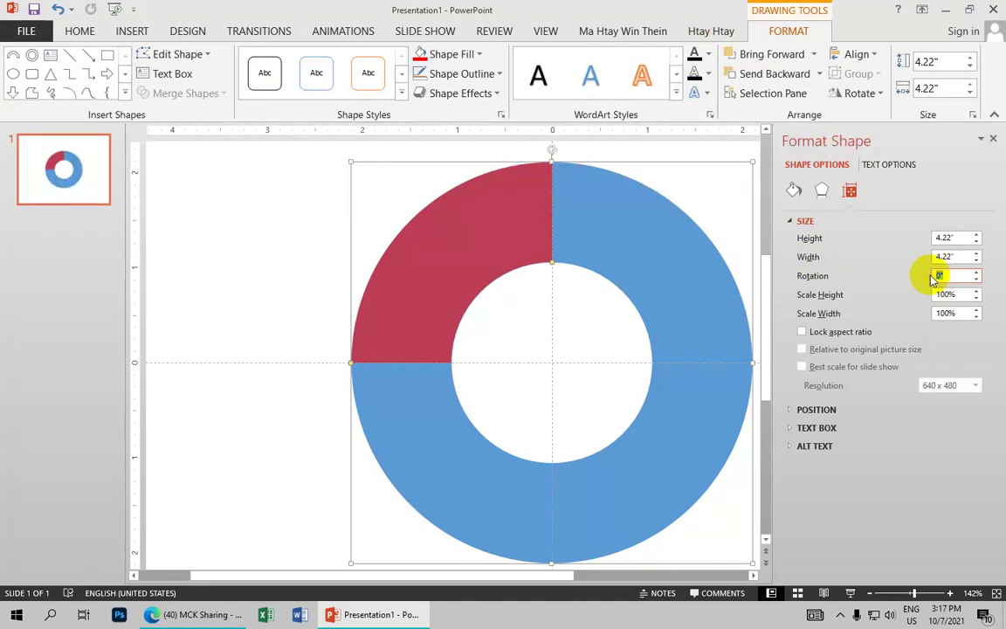
drag(937, 275, 949, 276)
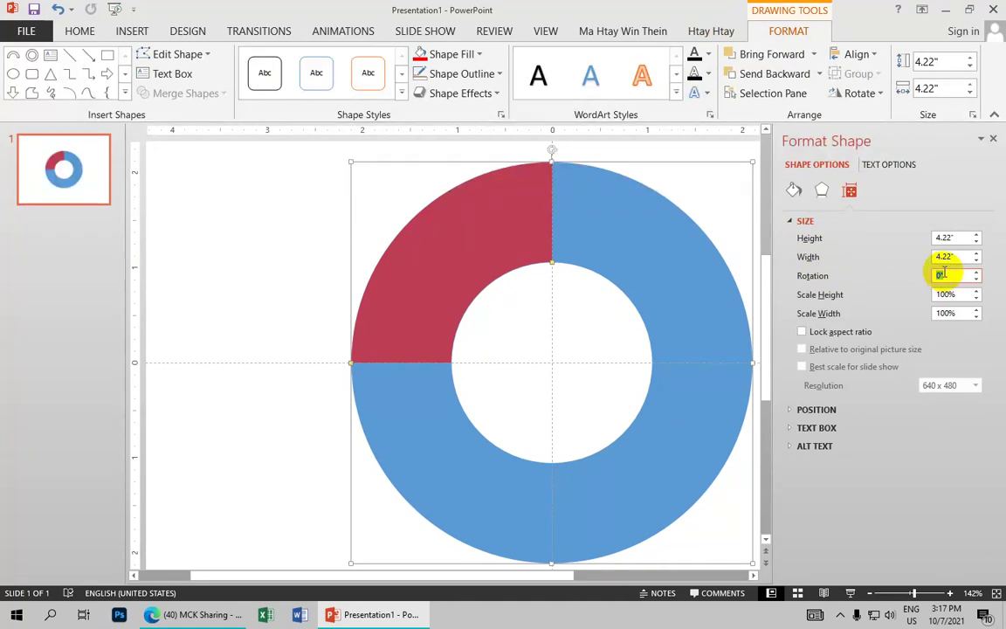
mouse_move(946, 275)
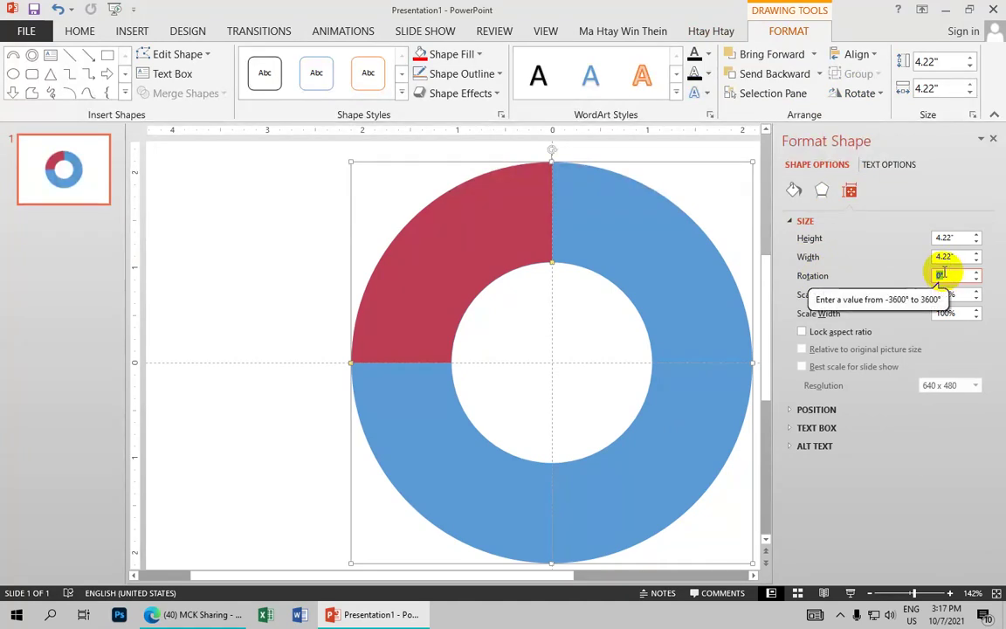
text(15)
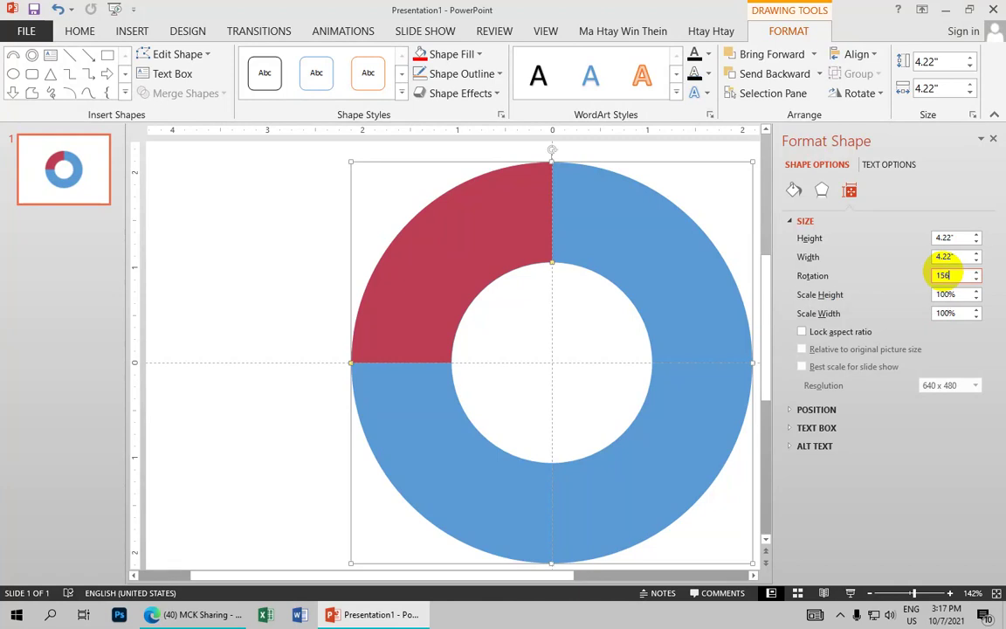
text(6)
key(Return)
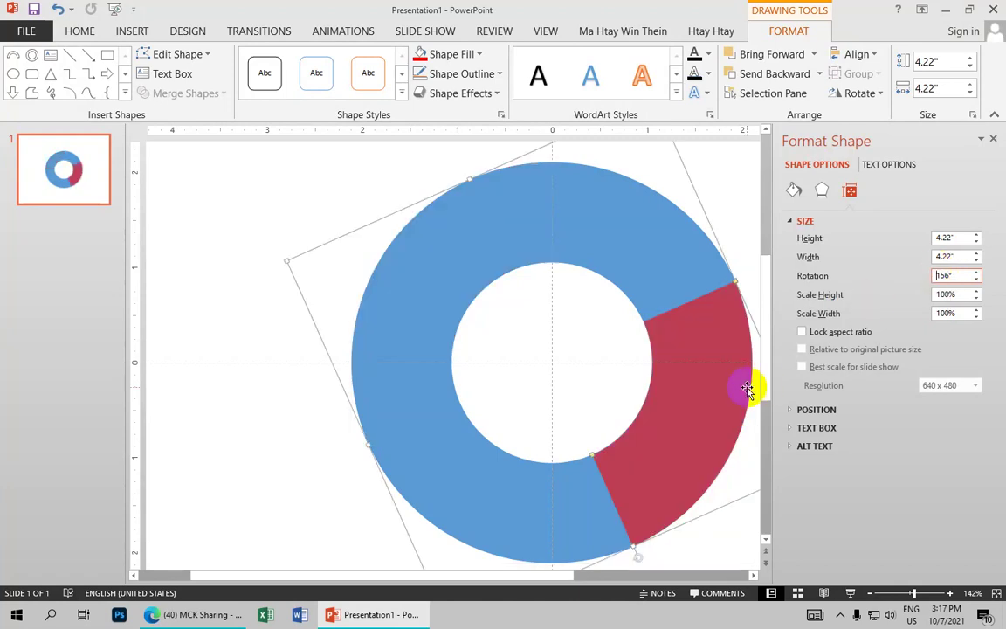
Move the rotated red arc over the ring's upper left so it meets the top.
mouse_move(707, 406)
mouse_down()
mouse_move(532, 315)
mouse_move(503, 284)
mouse_move(495, 290)
mouse_up()
key(Left)
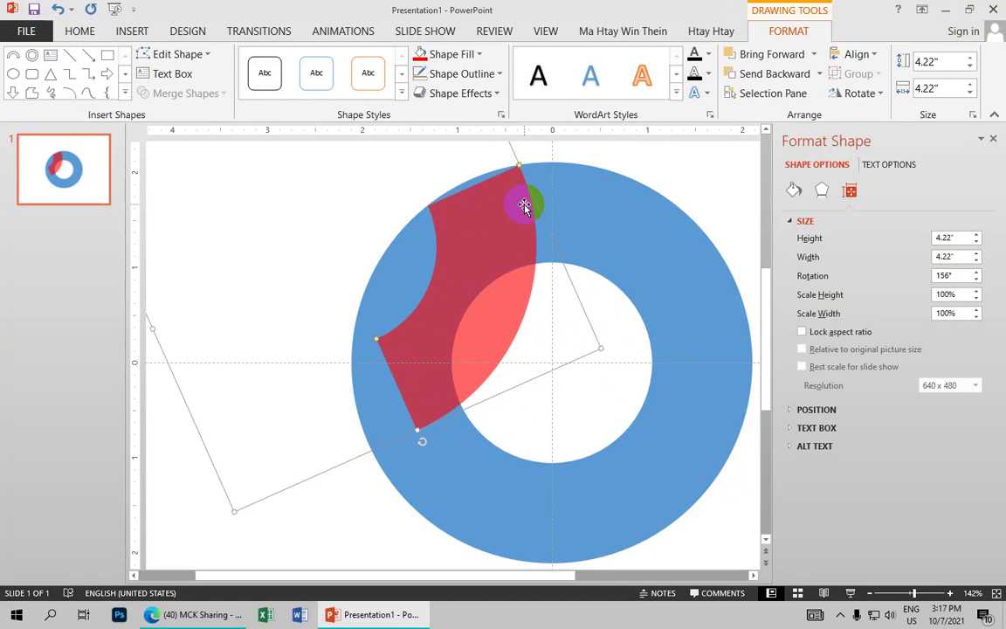
click(694, 185)
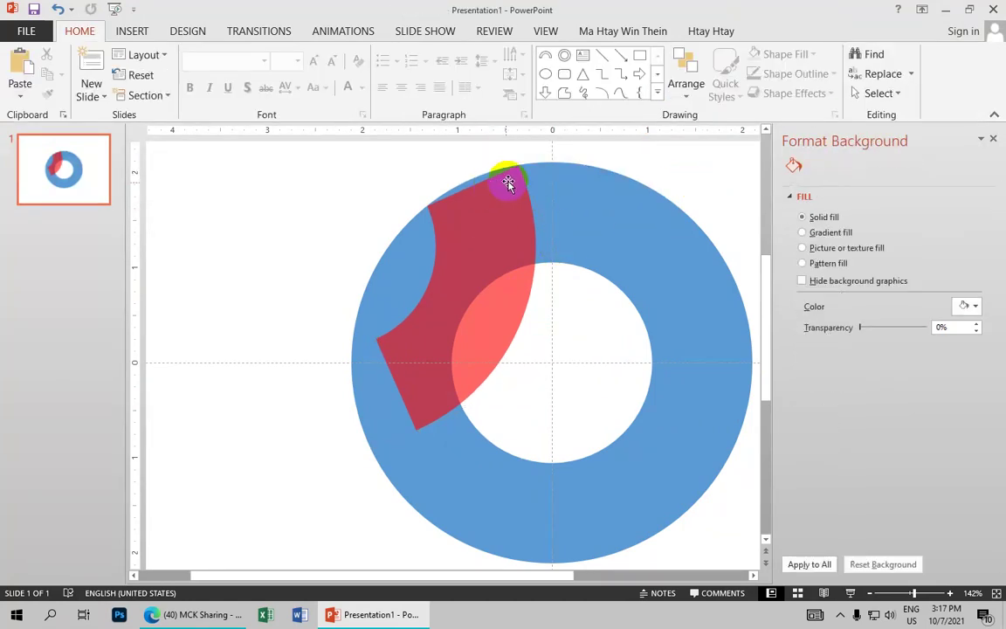
Duplicate the red quarter arc with Ctrl+D.
click(505, 228)
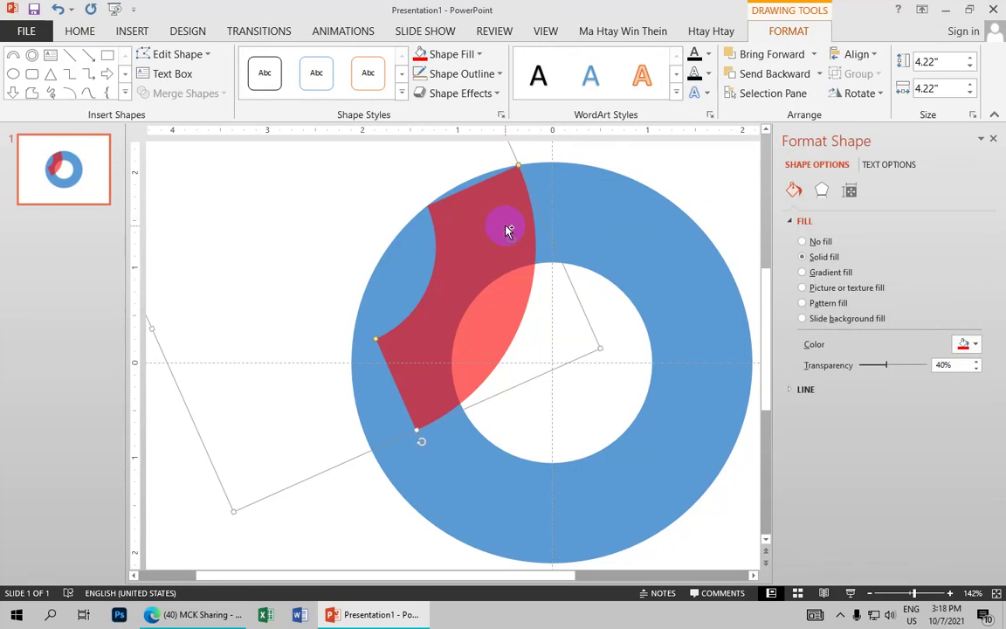
key(ctrl+d)
drag(550, 303, 599, 385)
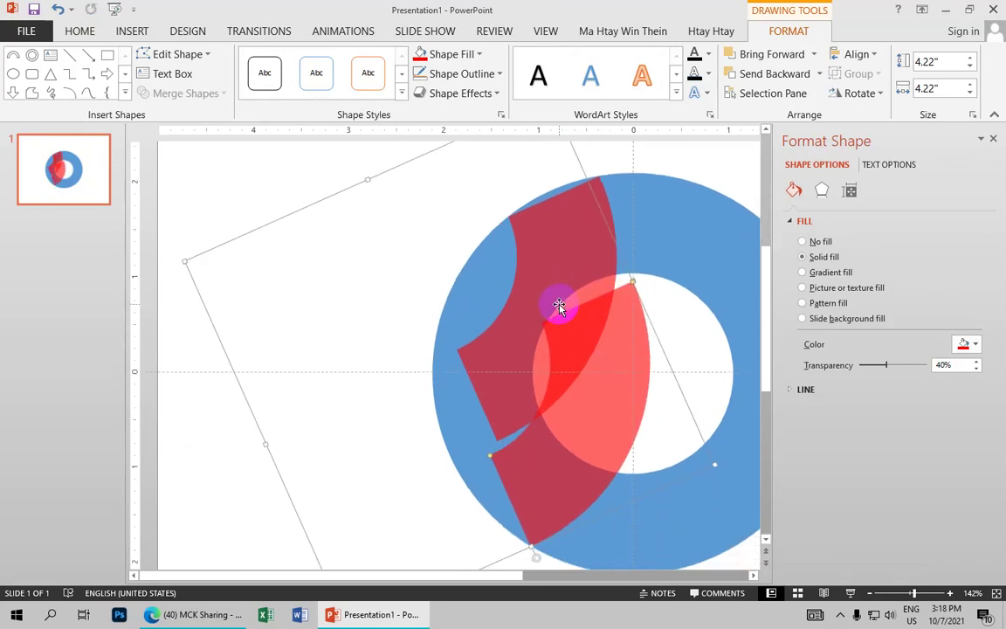
drag(600, 385, 602, 343)
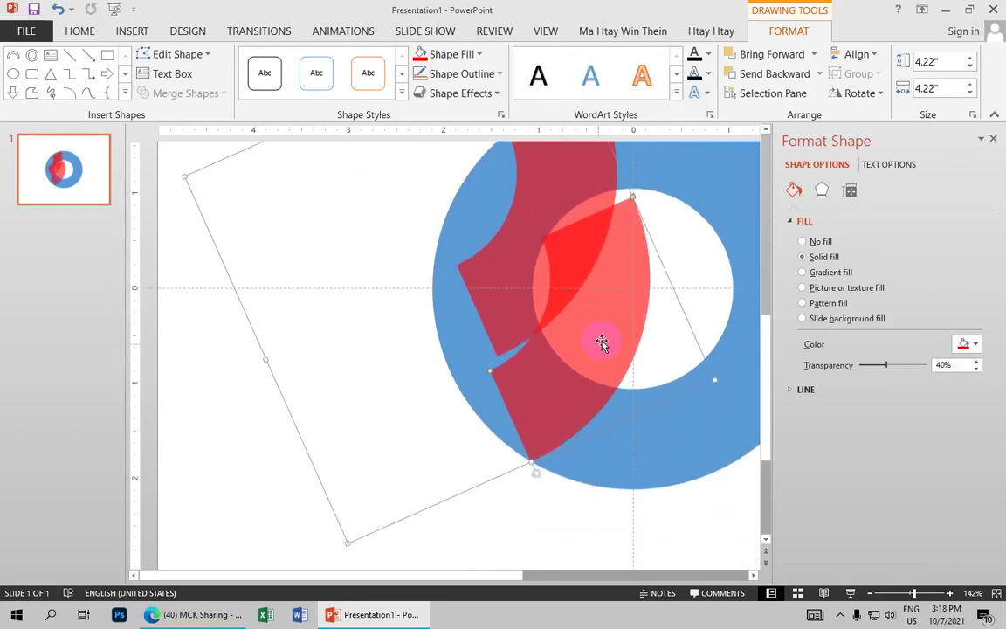
Rotate the copy to 84° and place it over the ring's lower-left side.
click(856, 93)
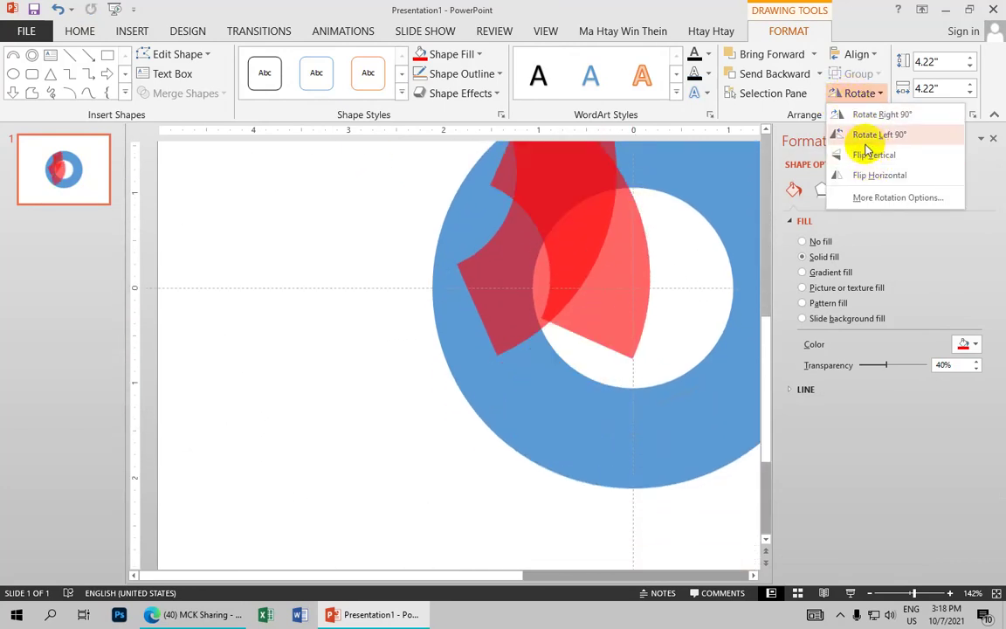
click(880, 201)
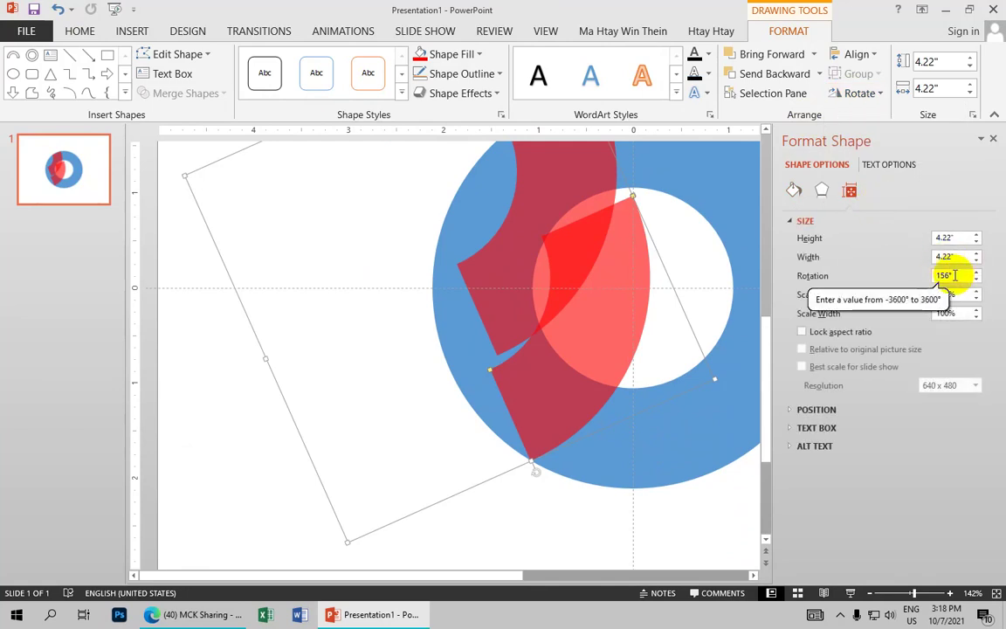
drag(954, 275, 934, 277)
text(84)
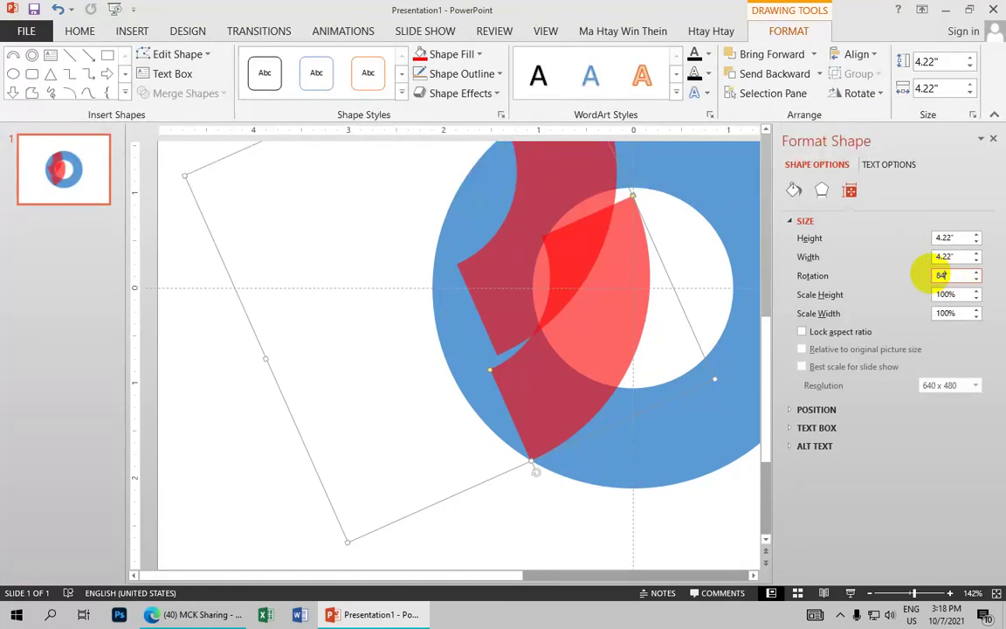
key(Return)
click(599, 236)
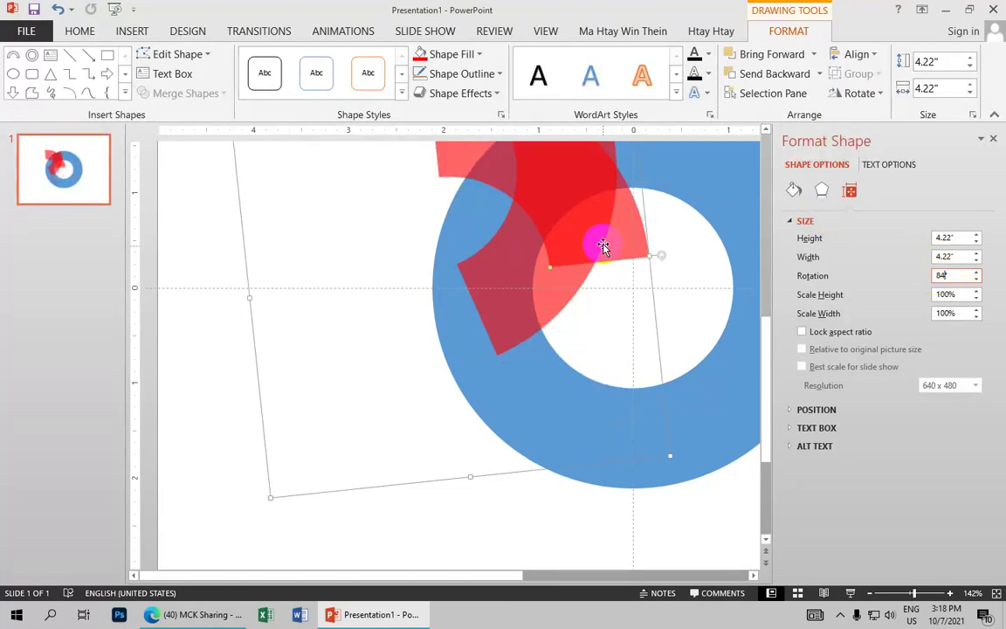
mouse_move(597, 234)
mouse_down()
mouse_move(639, 417)
mouse_move(625, 446)
mouse_move(606, 422)
mouse_up()
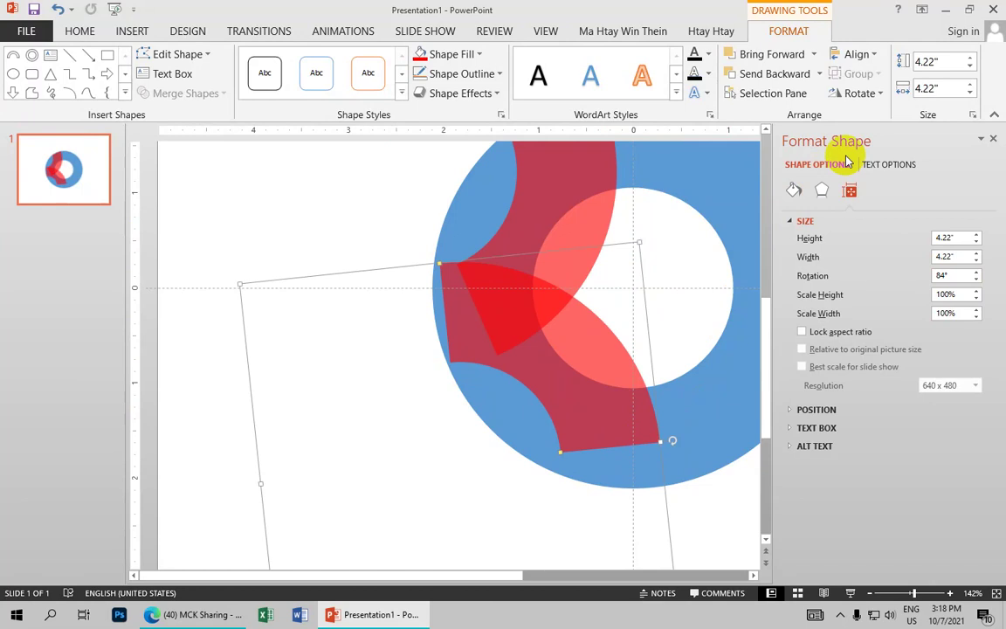
Close the shape formatting pane and undo the last two moves of the red arc piece.
click(991, 139)
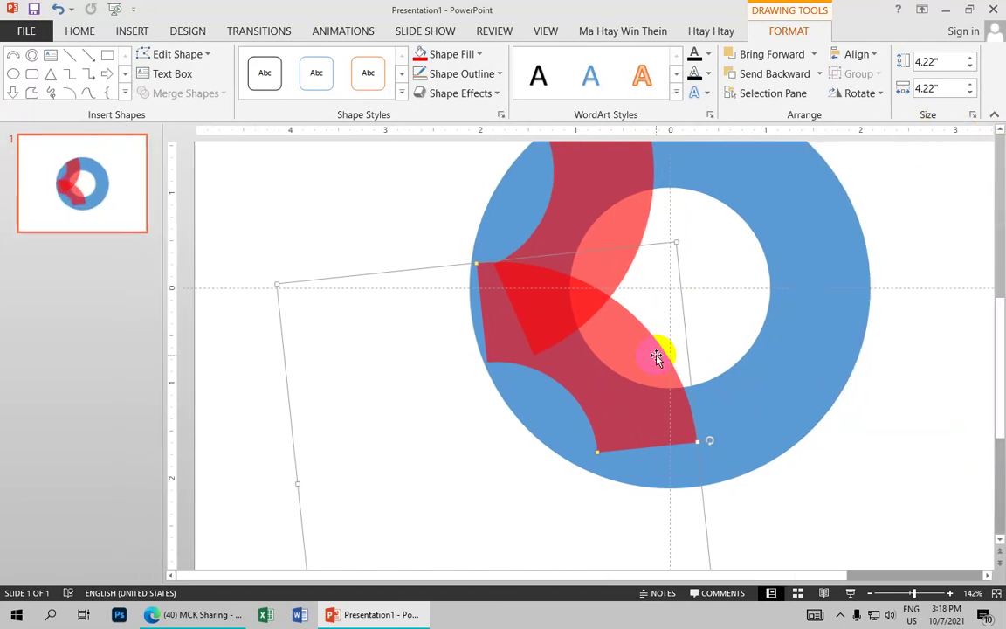
key(ctrl+z)
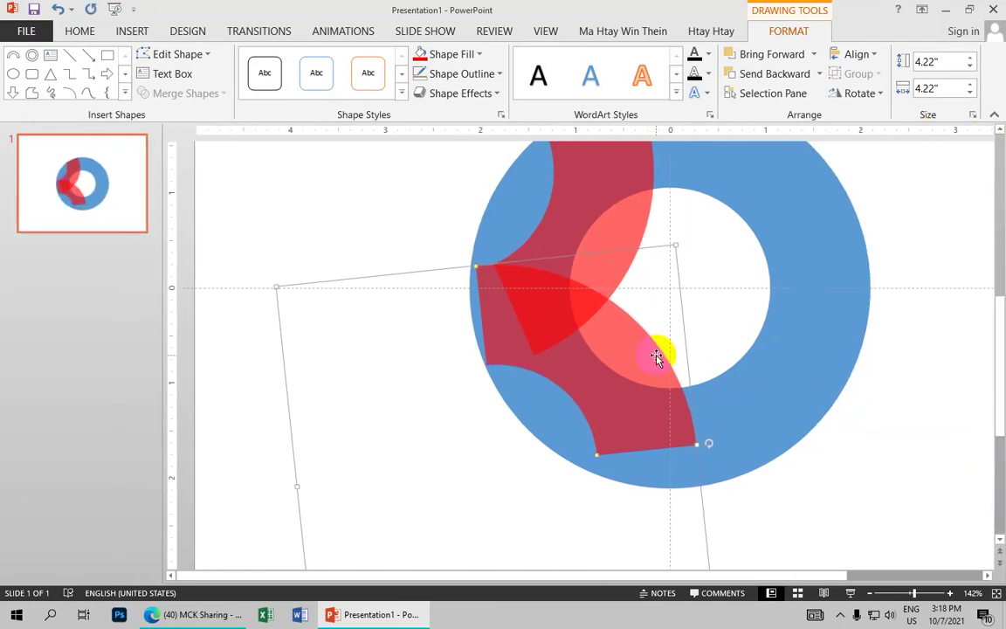
key(ctrl+z)
key(ctrl+z)
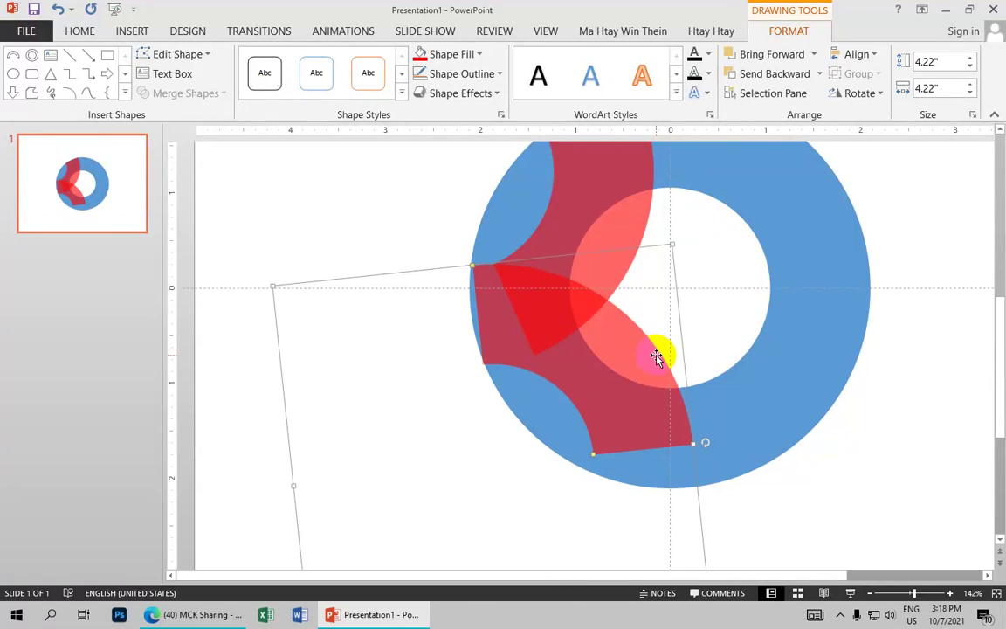
Zoom out to 96% to see the whole slide and reselect the red arc piece.
click(406, 219)
click(537, 353)
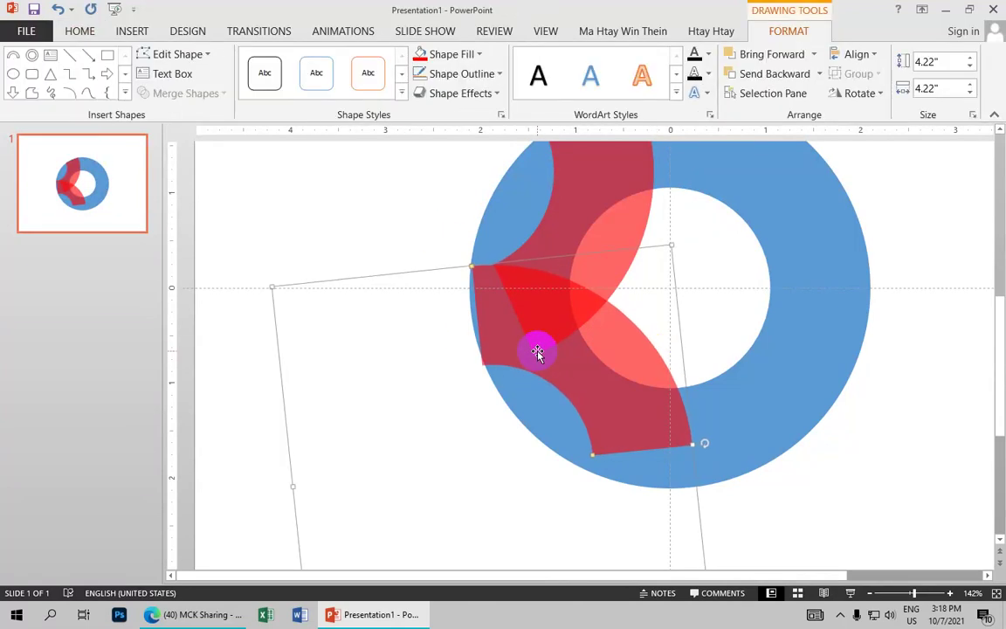
click(400, 218)
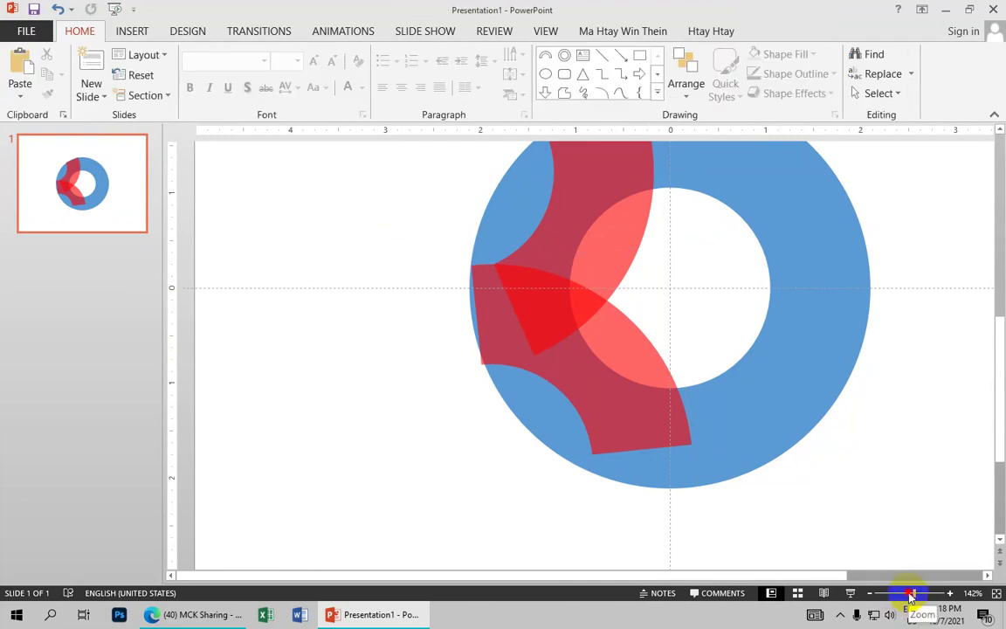
drag(909, 595, 908, 595)
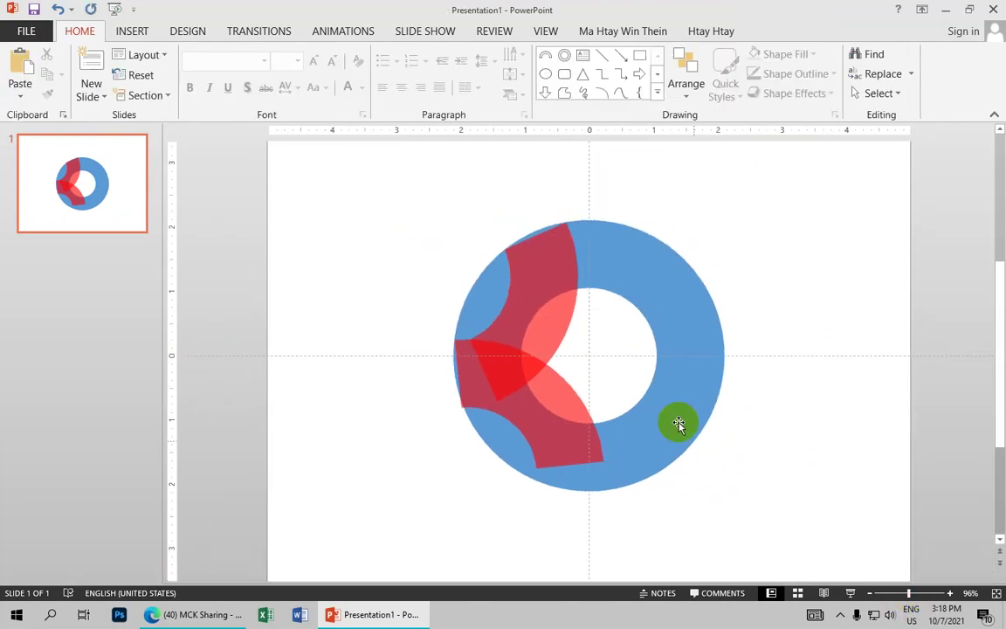
click(559, 404)
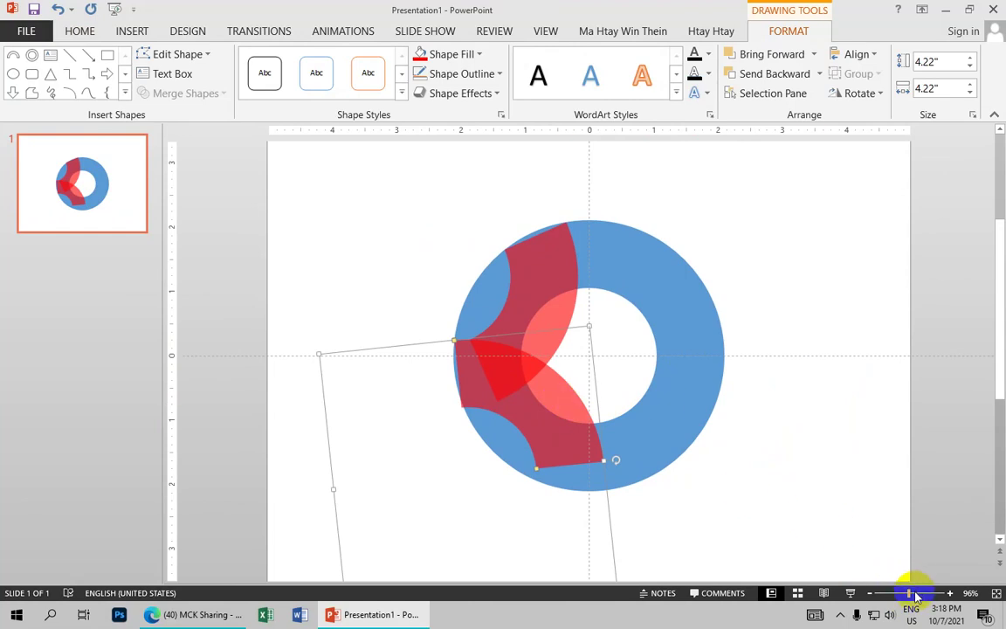
click(537, 355)
click(407, 296)
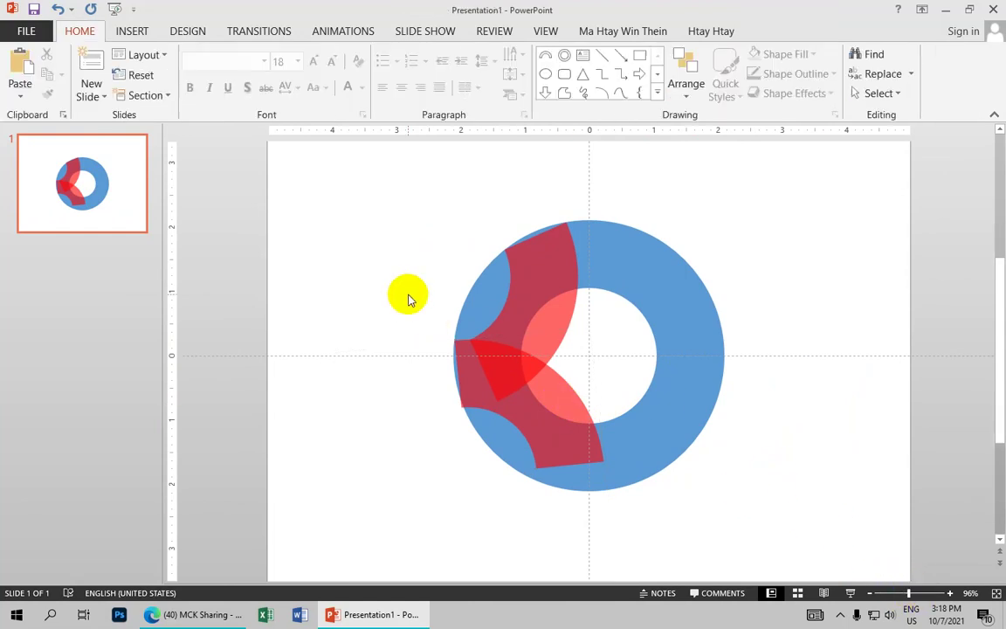
click(537, 400)
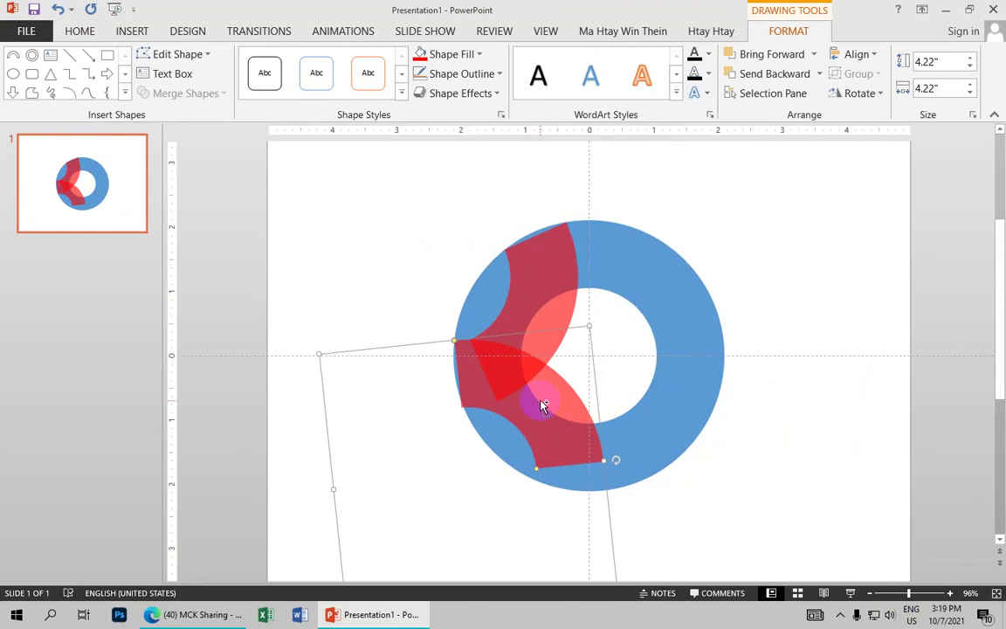
scroll(542, 404, down, 1)
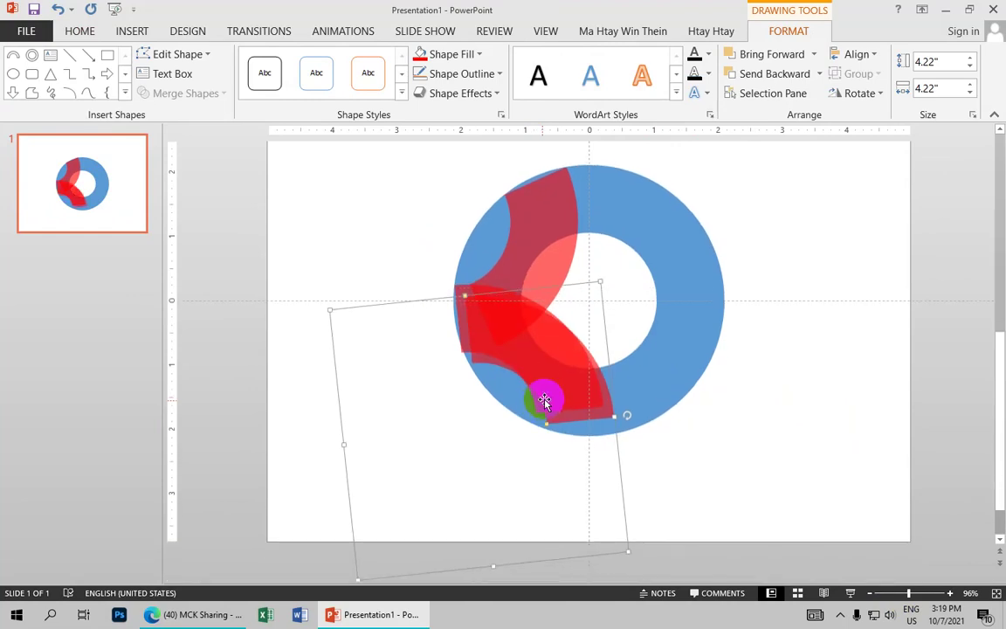
Set the copied red arc's rotation to 12° in More Rotation Options.
mouse_move(542, 404)
mouse_down()
mouse_move(556, 378)
mouse_move(641, 399)
mouse_up()
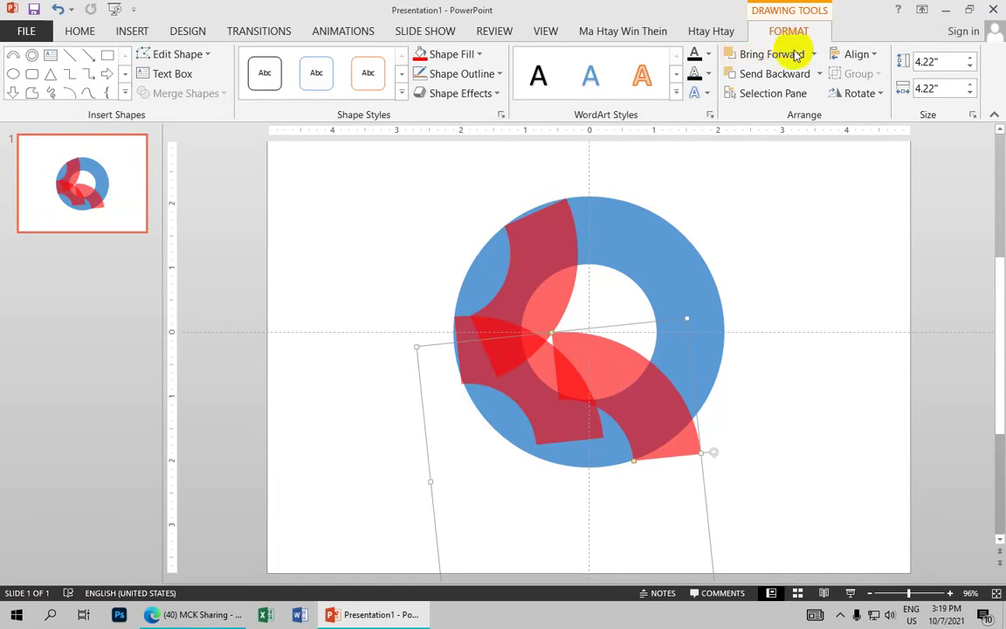
click(857, 92)
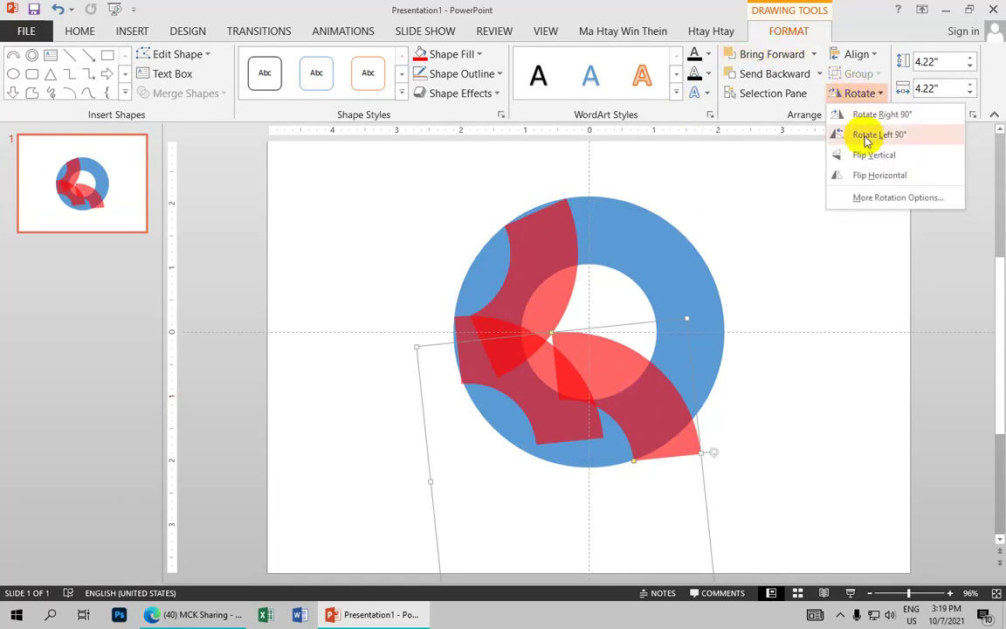
click(886, 199)
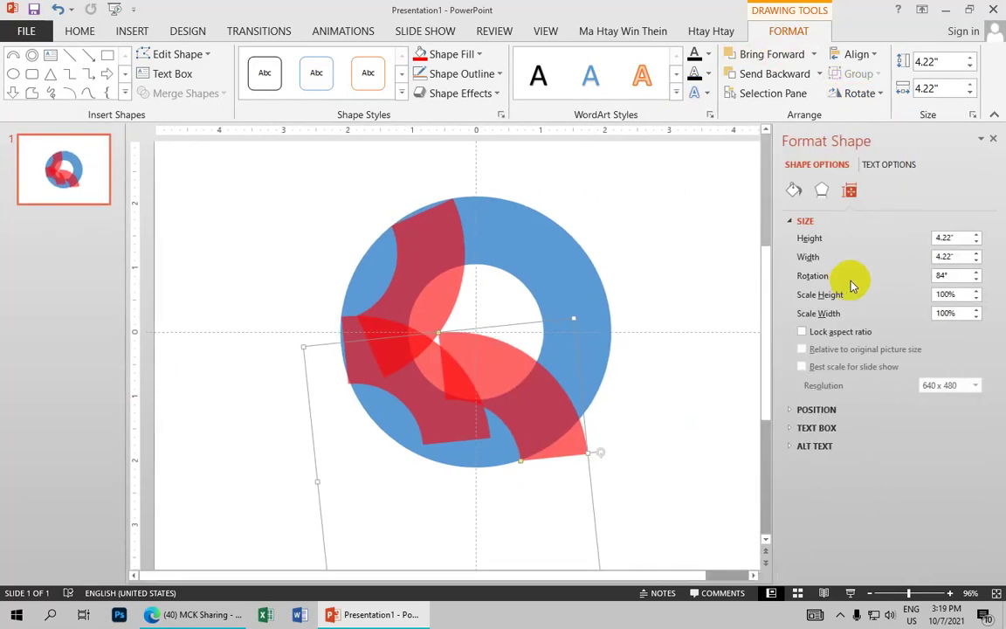
drag(948, 278, 916, 276)
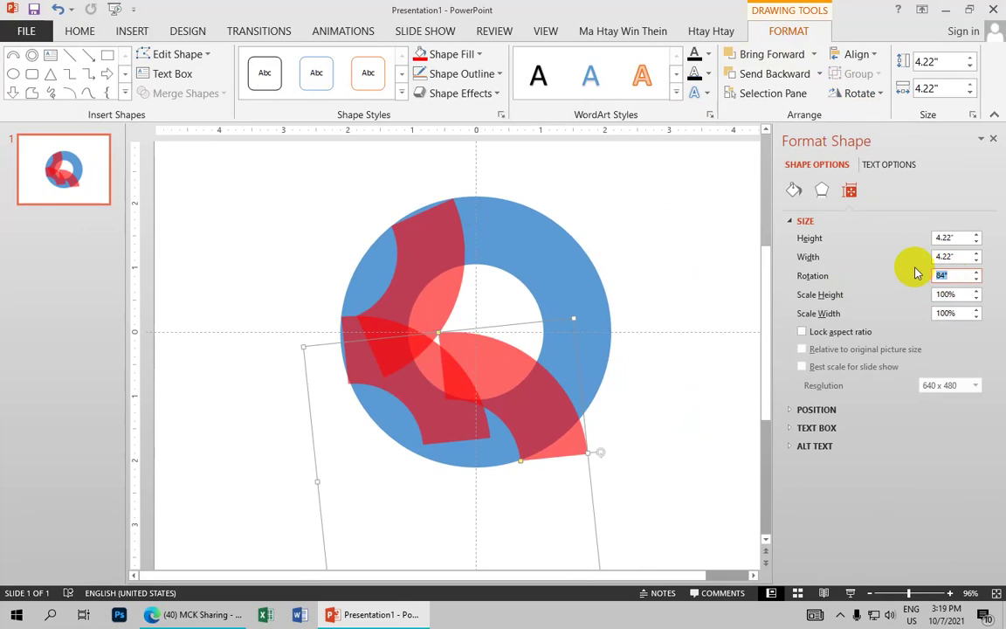
text(12)
key(Return)
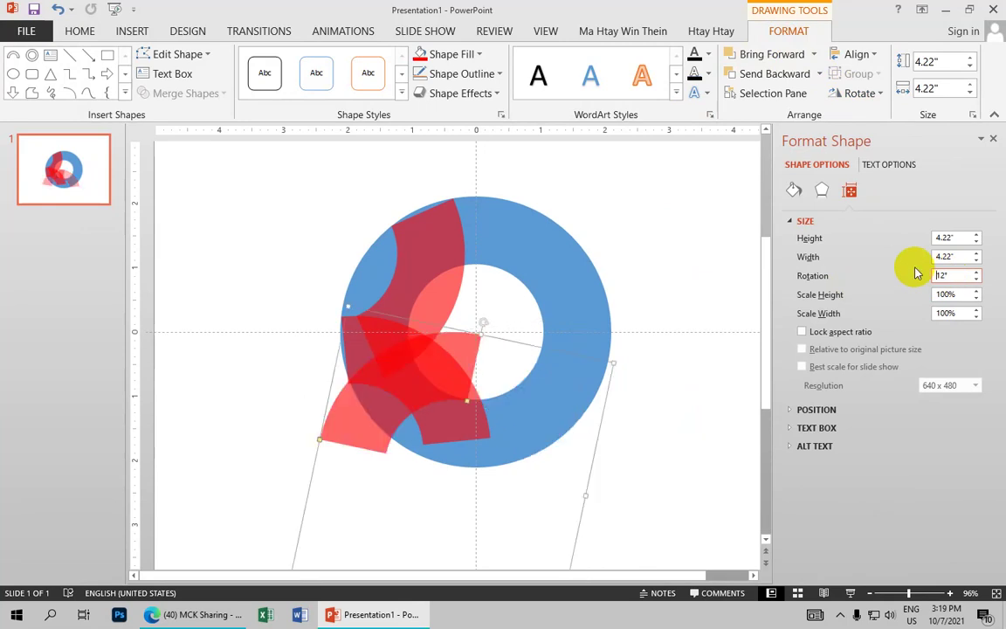
click(419, 382)
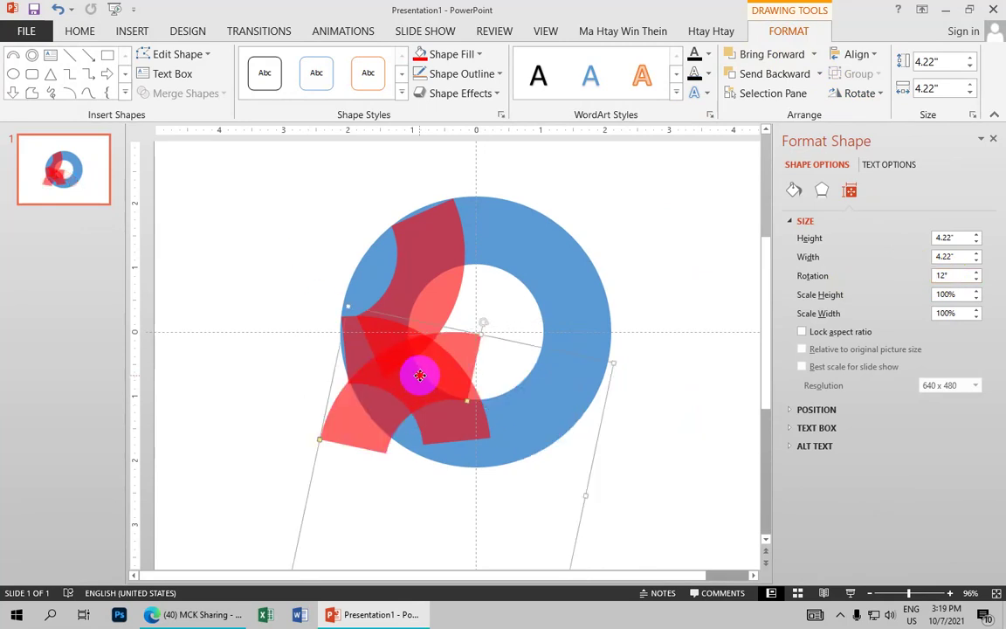
Move the 12° arc to the ring's lower right and nudge it into place.
mouse_move(420, 383)
mouse_down()
mouse_move(544, 388)
mouse_move(507, 398)
mouse_up()
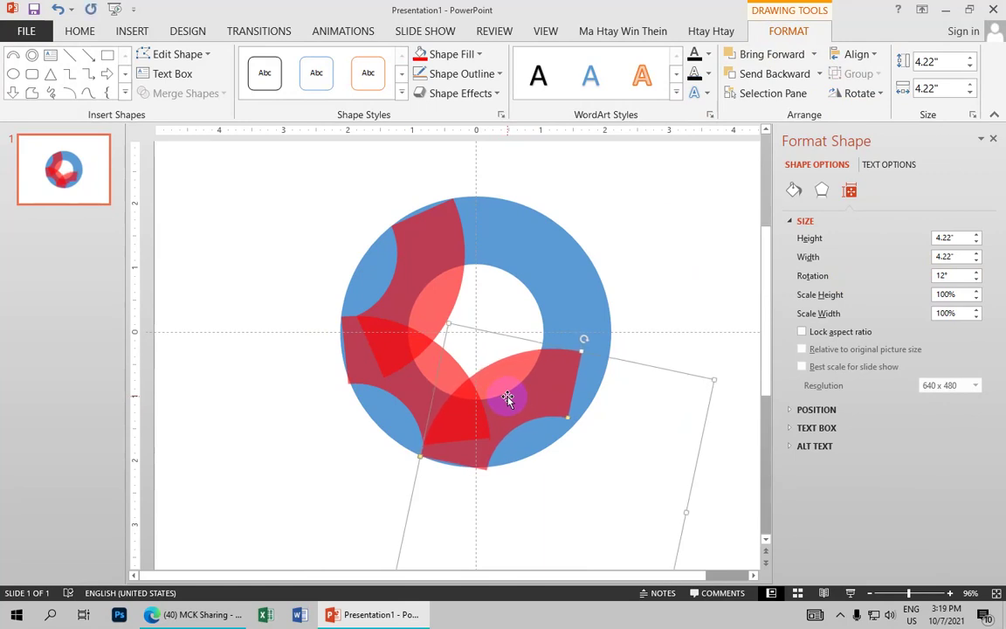
key(Right)
key(Up)
key(Down)
key(Down)
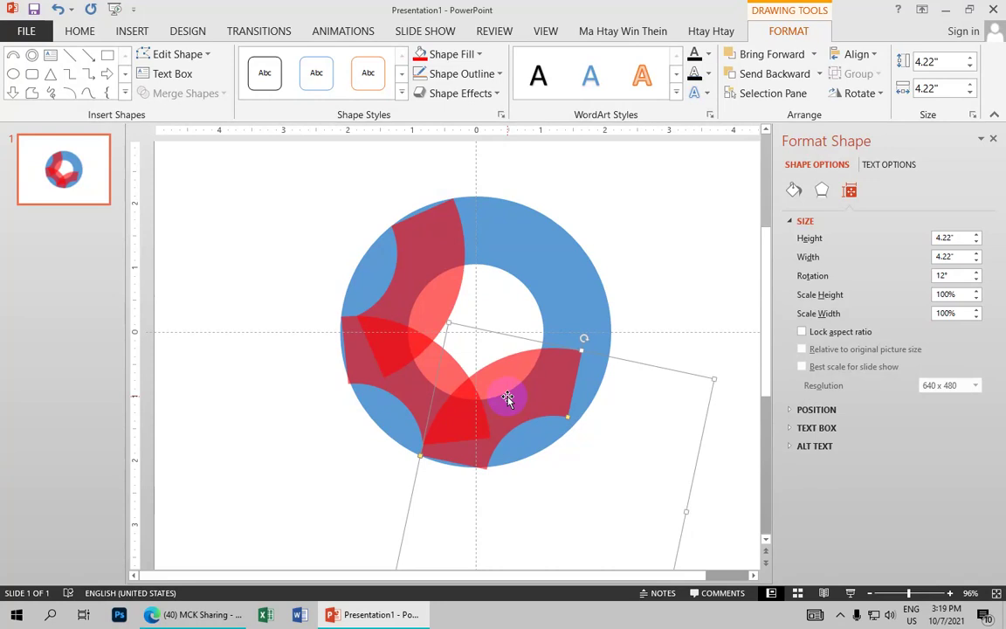
key(Down)
click(622, 271)
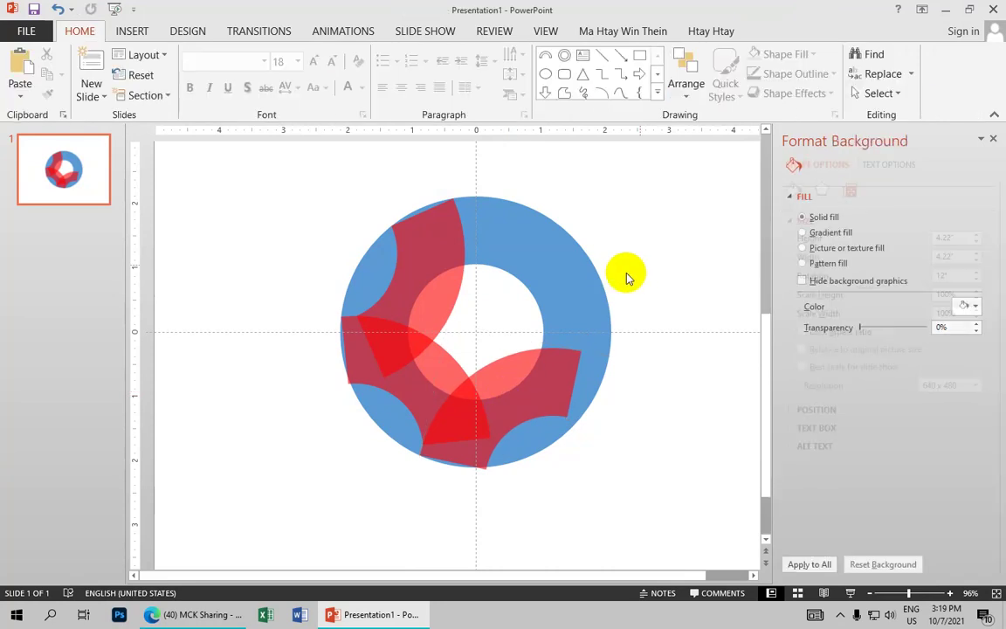
Copy the lower-right arc to the ring's upper right and rotate it to -60°.
click(490, 397)
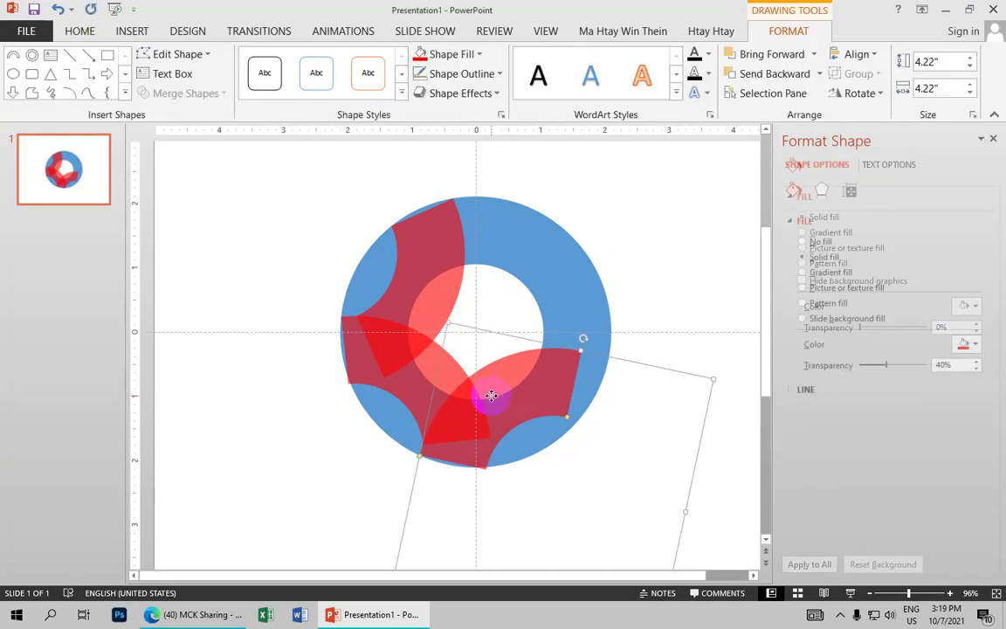
mouse_move(490, 397)
mouse_down()
mouse_move(510, 299)
mouse_move(532, 279)
mouse_up()
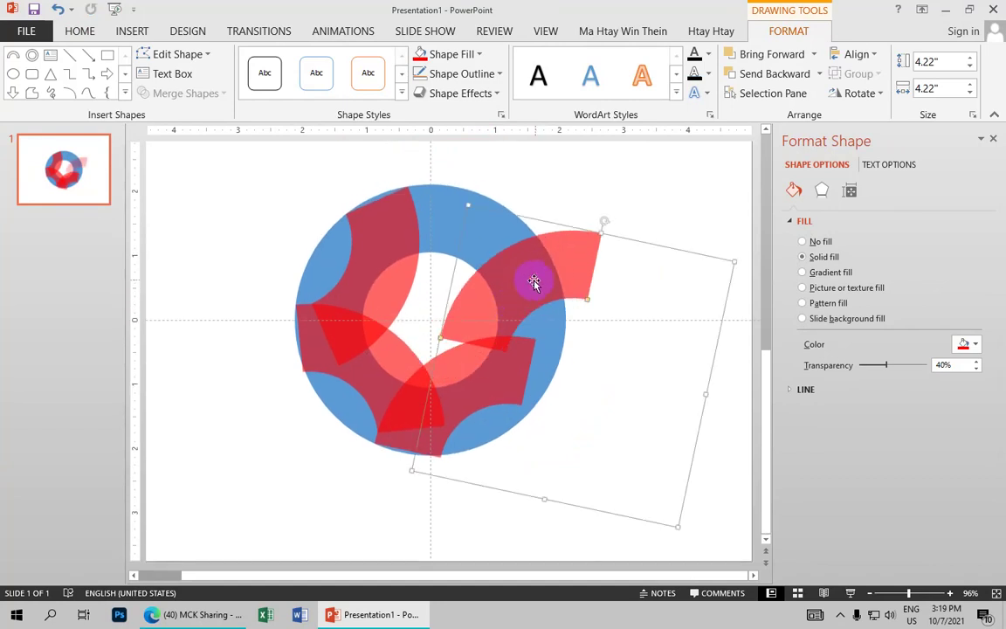
click(854, 93)
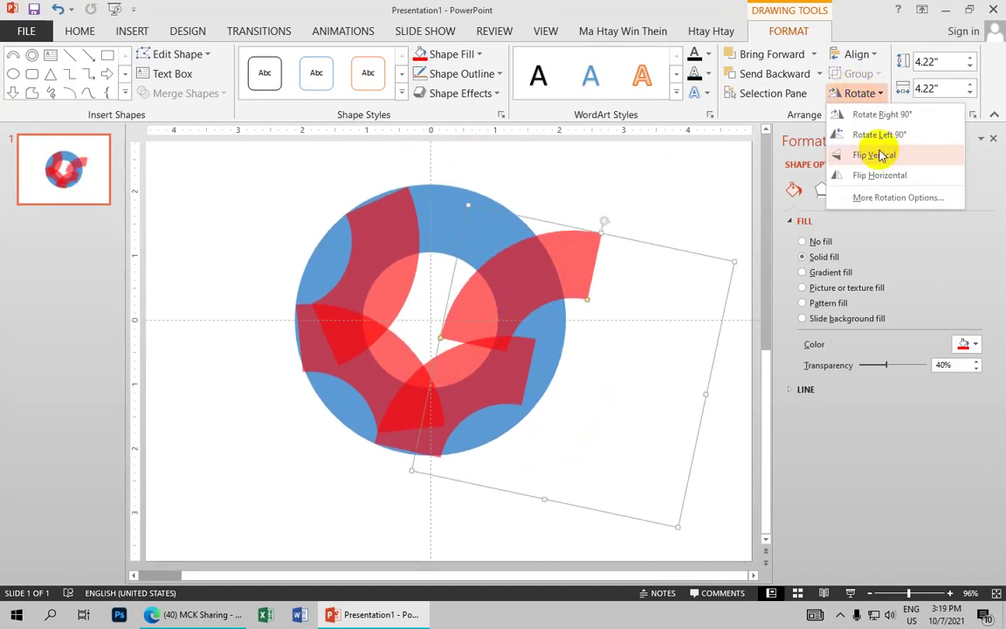
click(886, 198)
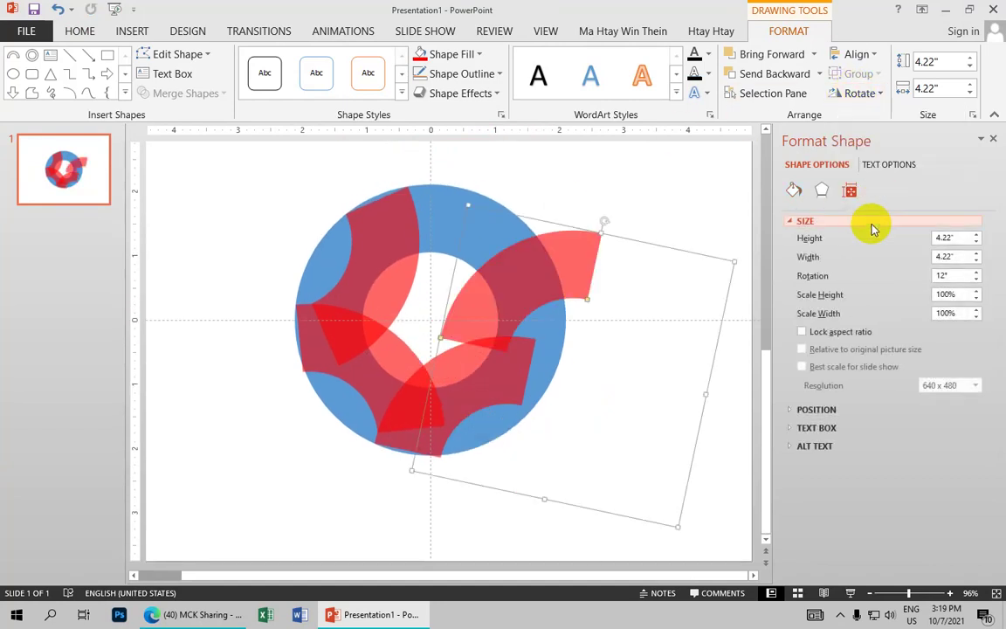
double_click(948, 277)
text(-60)
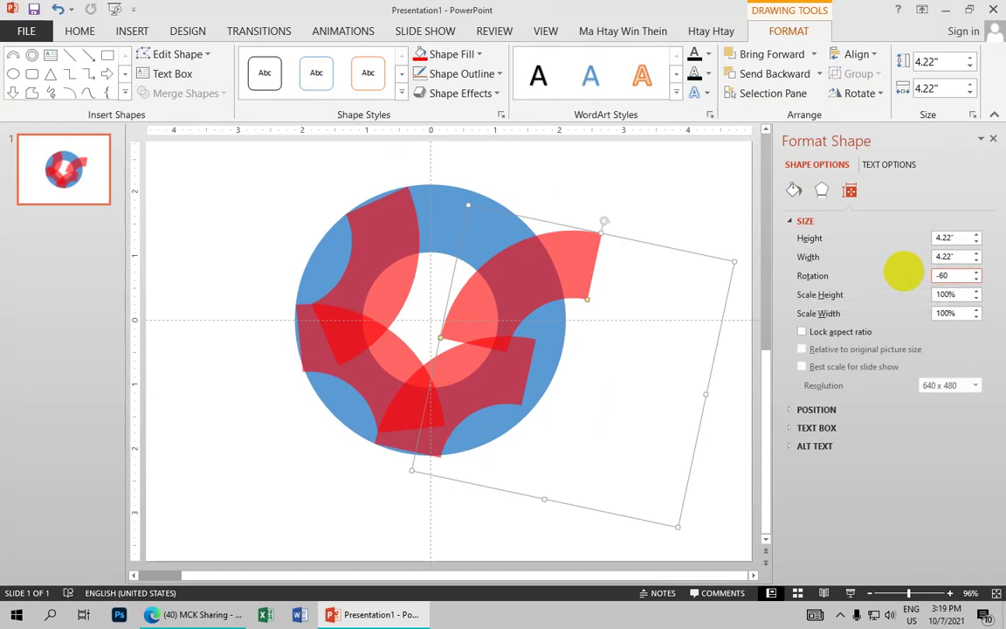
key(Return)
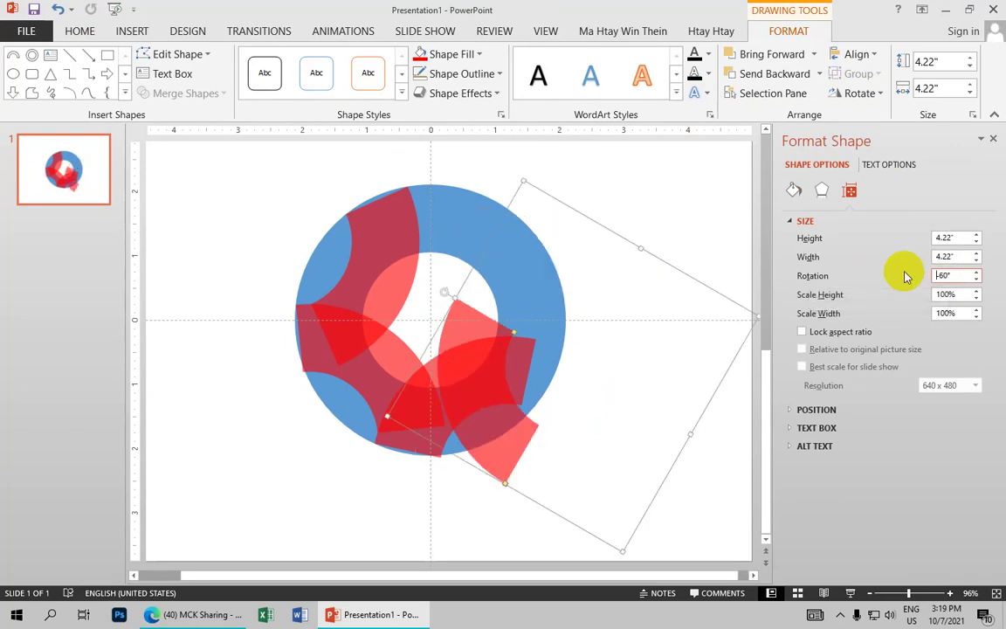
Position the -60° arc on the ring's right side with small arrow-key nudges.
drag(485, 394, 510, 319)
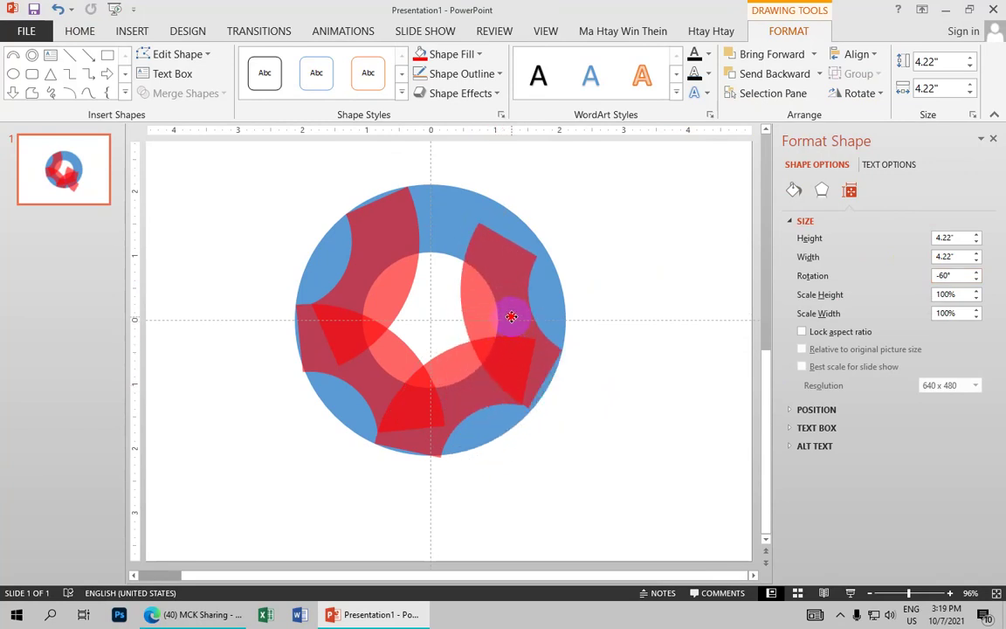
drag(512, 319, 515, 326)
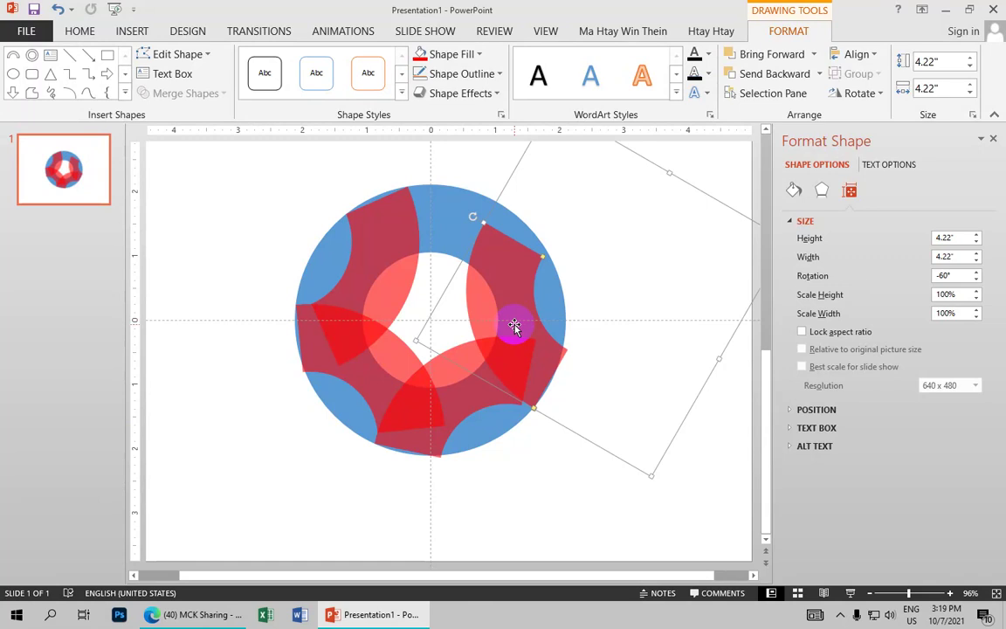
key(ctrl+Left)
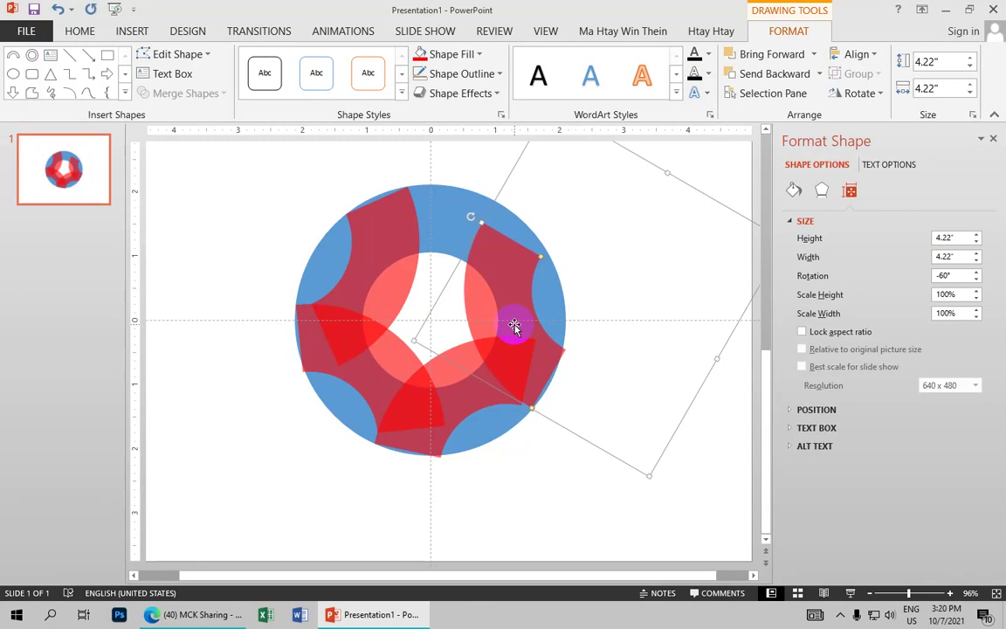
key(ctrl+Left)
key(ctrl+Left)
key(ctrl+Left)
key(ctrl+Down)
key(ctrl+Down)
key(Down)
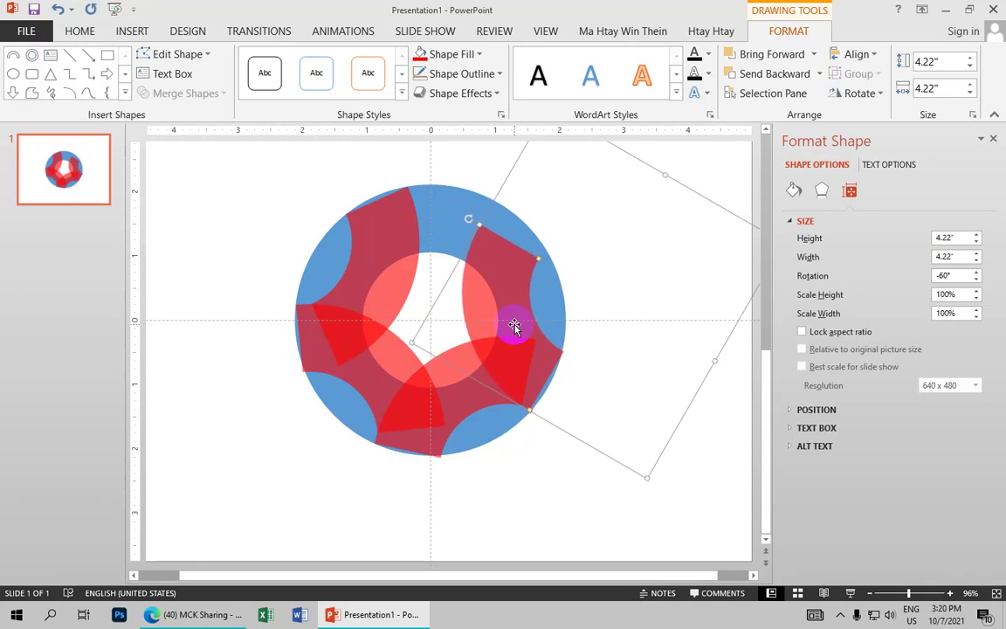
key(ctrl+Down)
key(ctrl+Up)
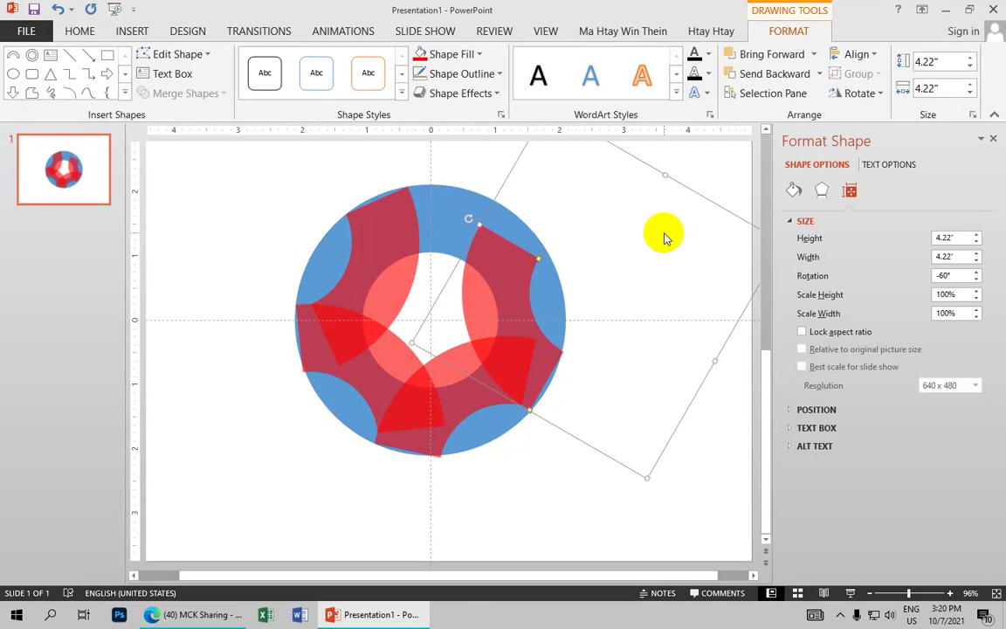
click(664, 236)
Reselect the right arc and Ctrl+drag an overlapping copy slightly up and left.
click(511, 307)
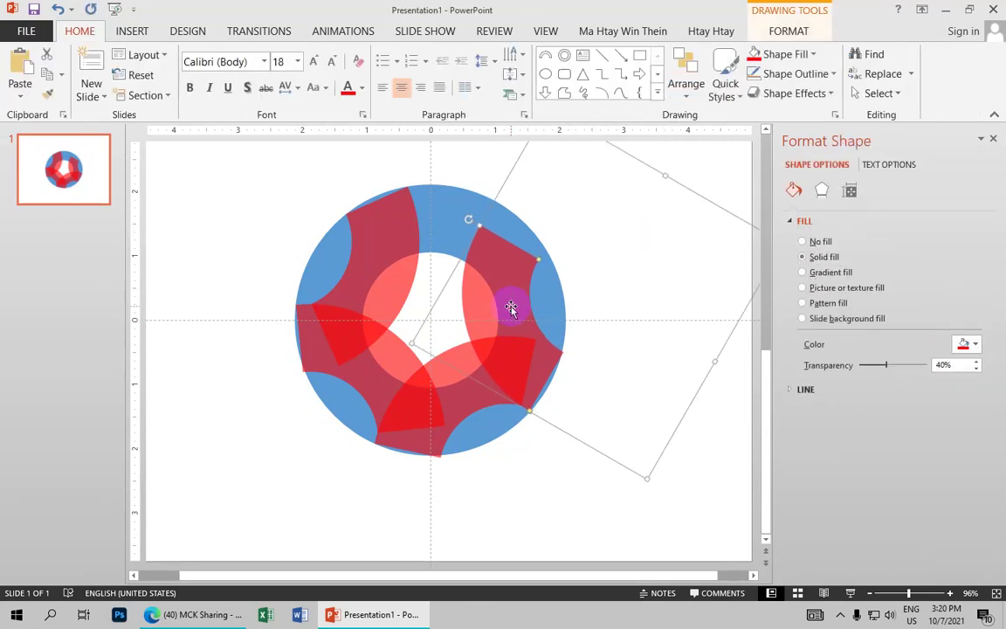
click(539, 463)
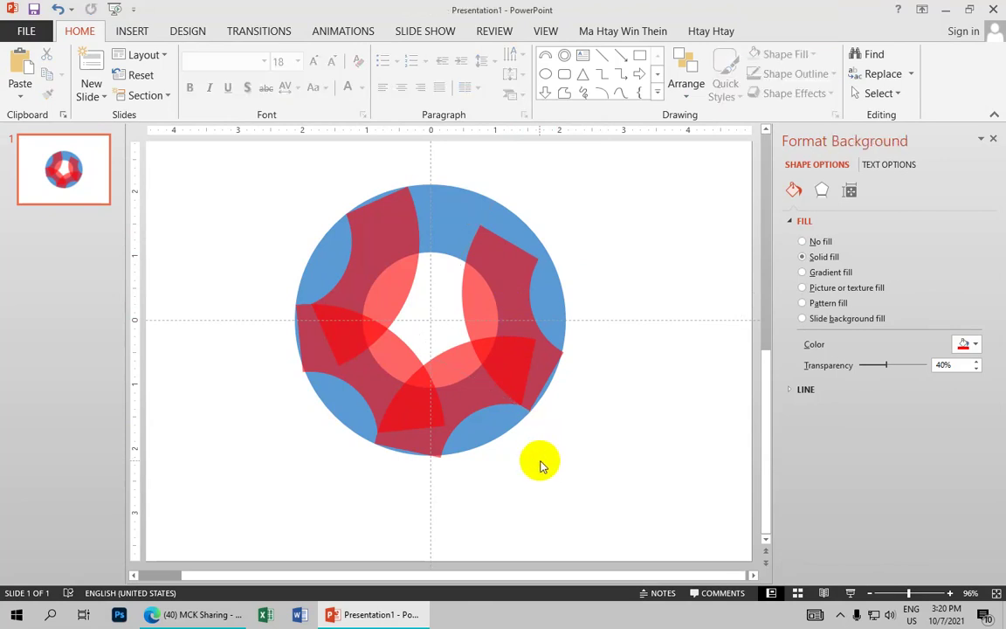
click(519, 344)
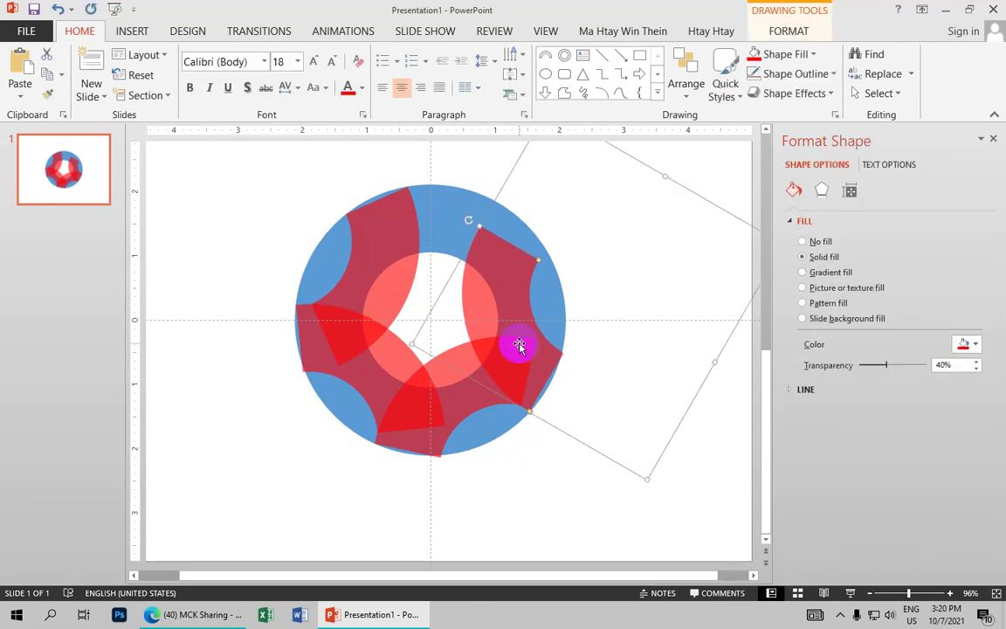
click(566, 480)
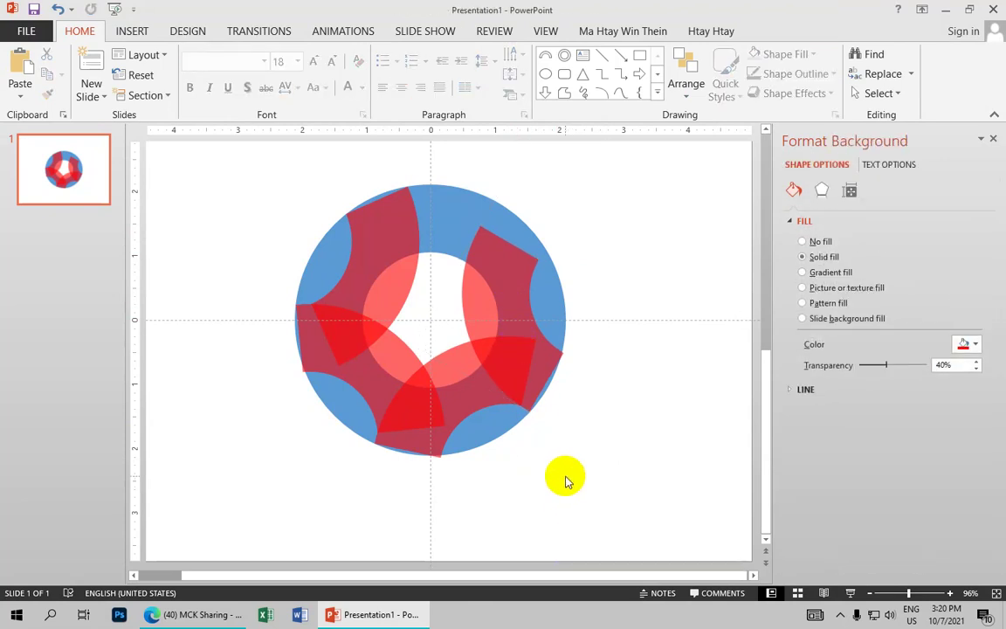
click(529, 365)
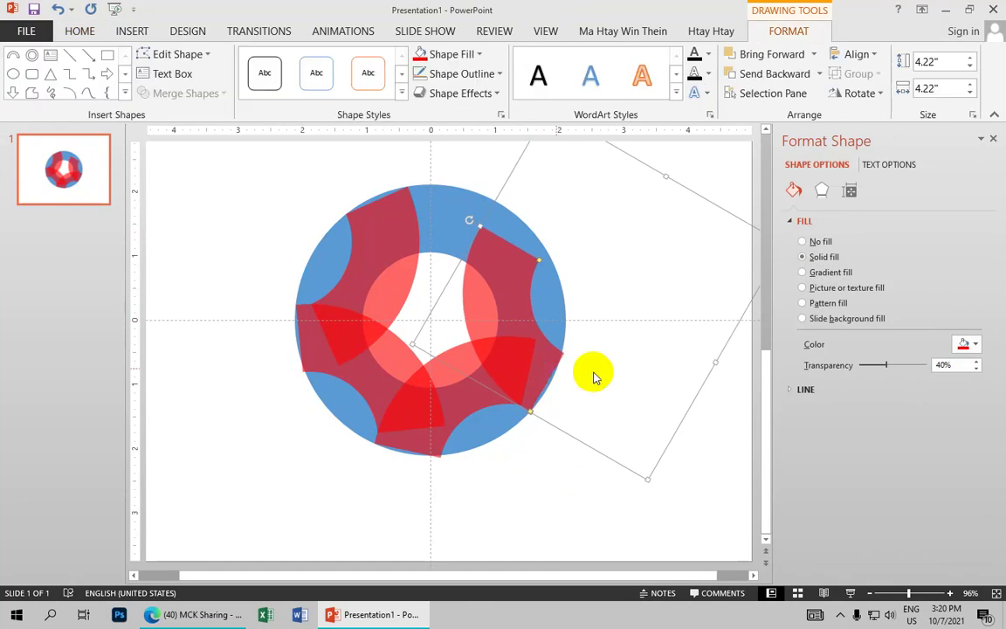
click(644, 337)
click(516, 321)
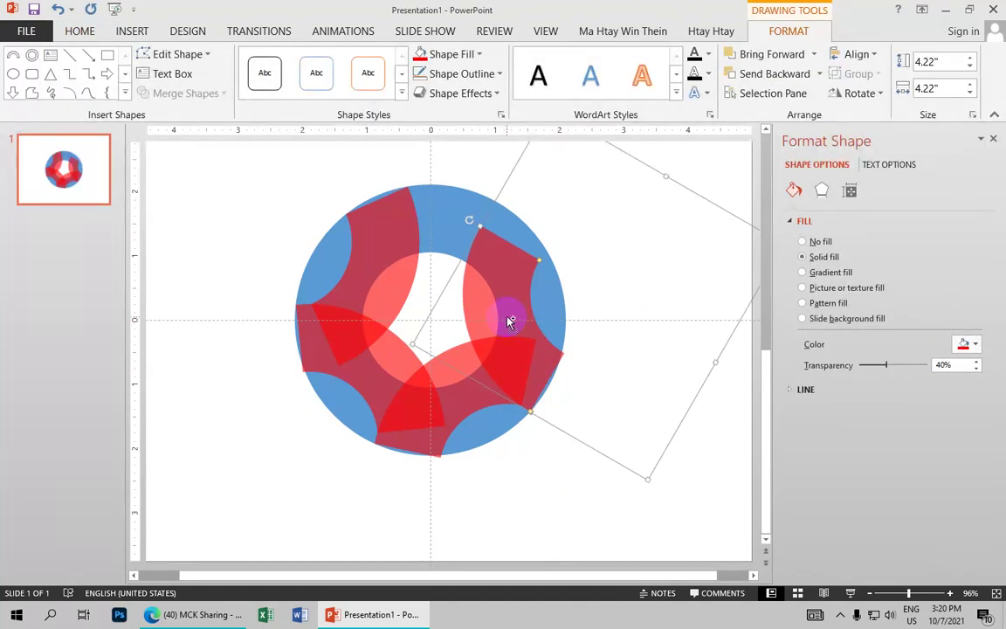
drag(510, 319, 498, 260)
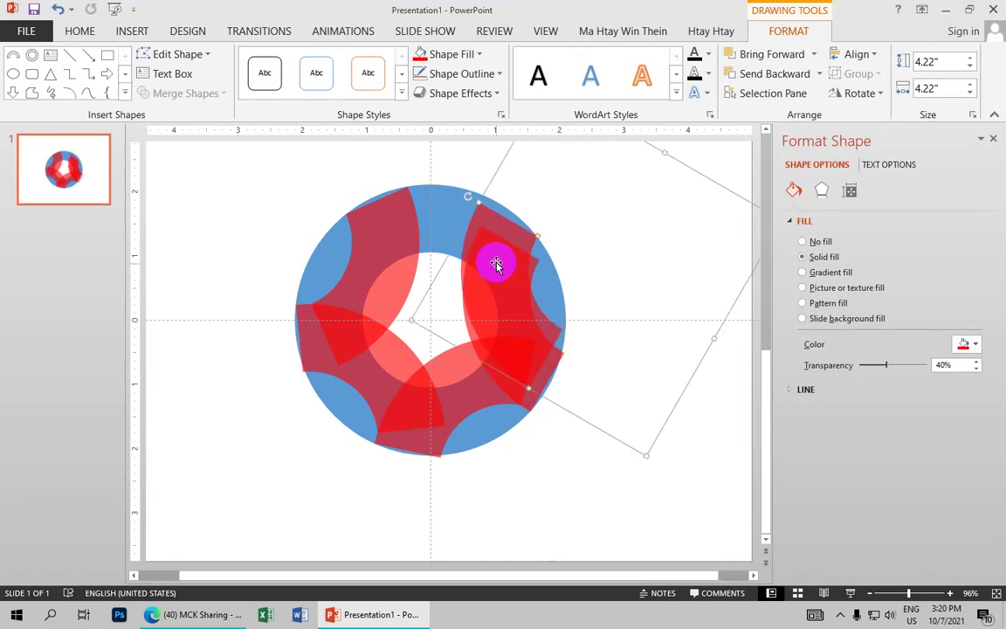
Set the arc copy's rotation to -132° in More Rotation Options.
click(859, 92)
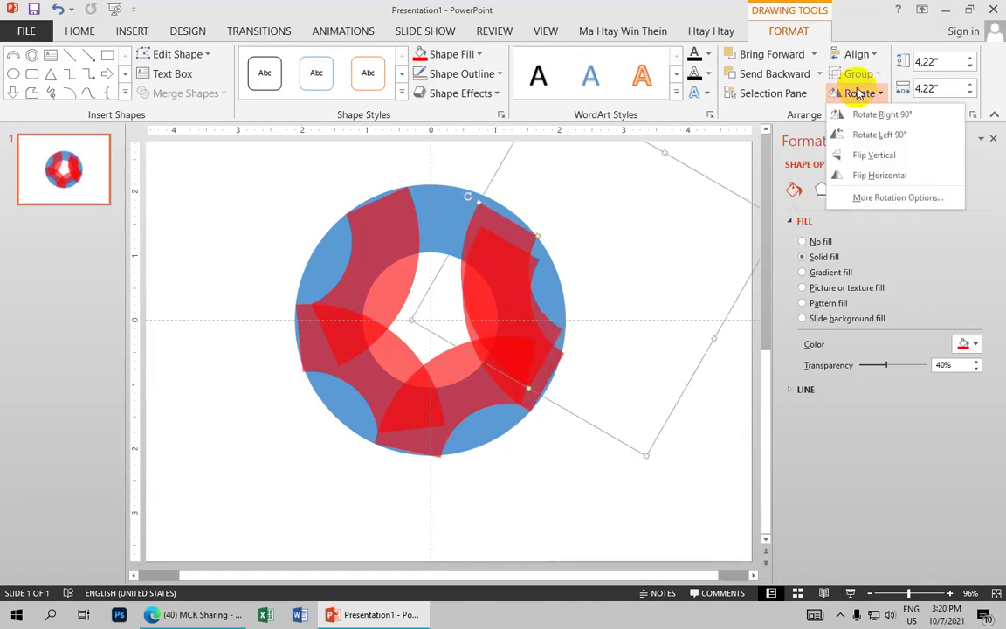
click(886, 198)
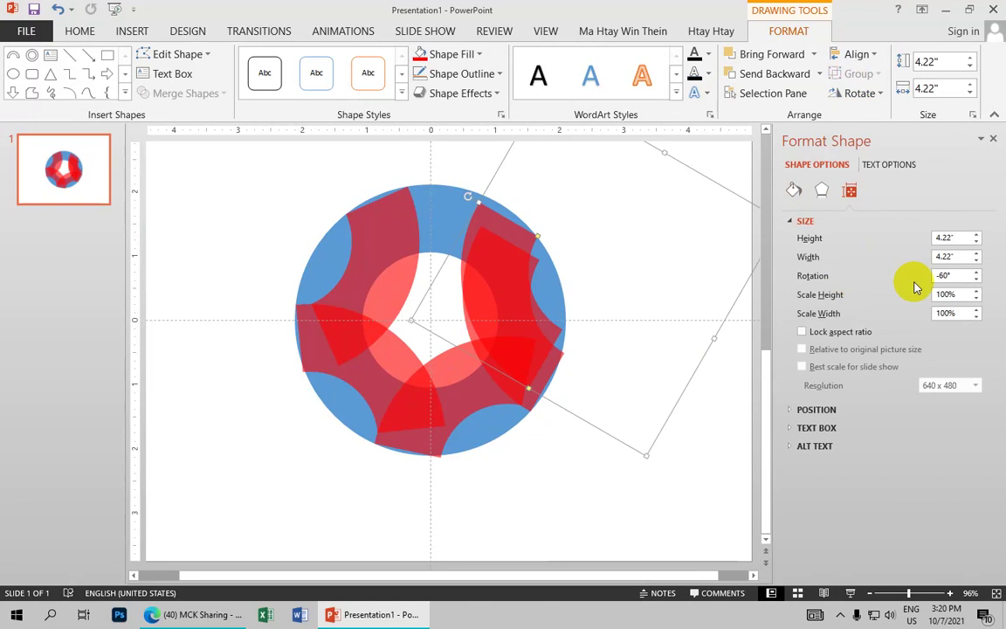
drag(950, 276, 928, 277)
text(-132)
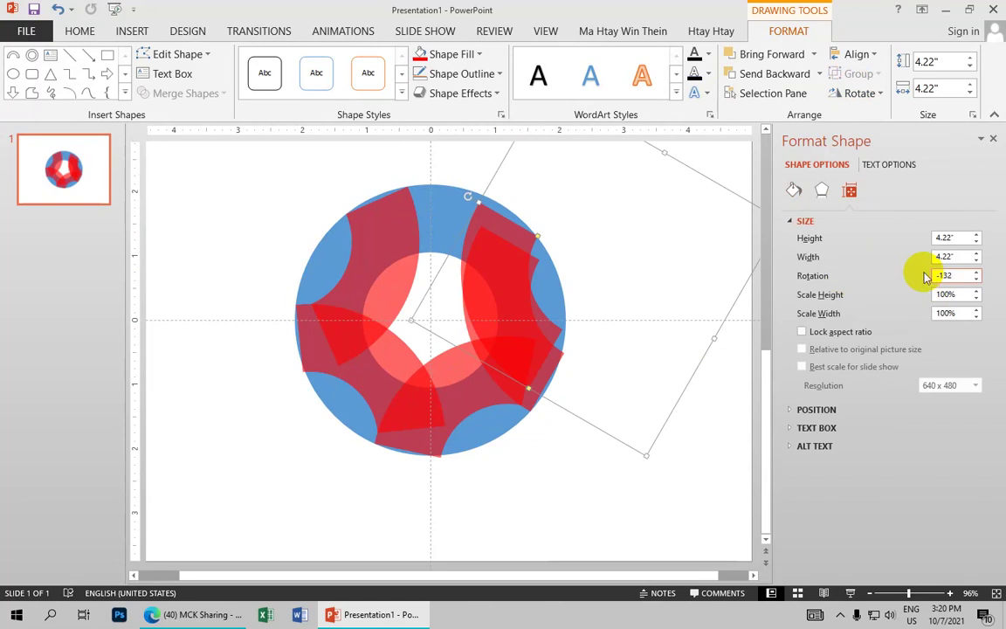
key(Return)
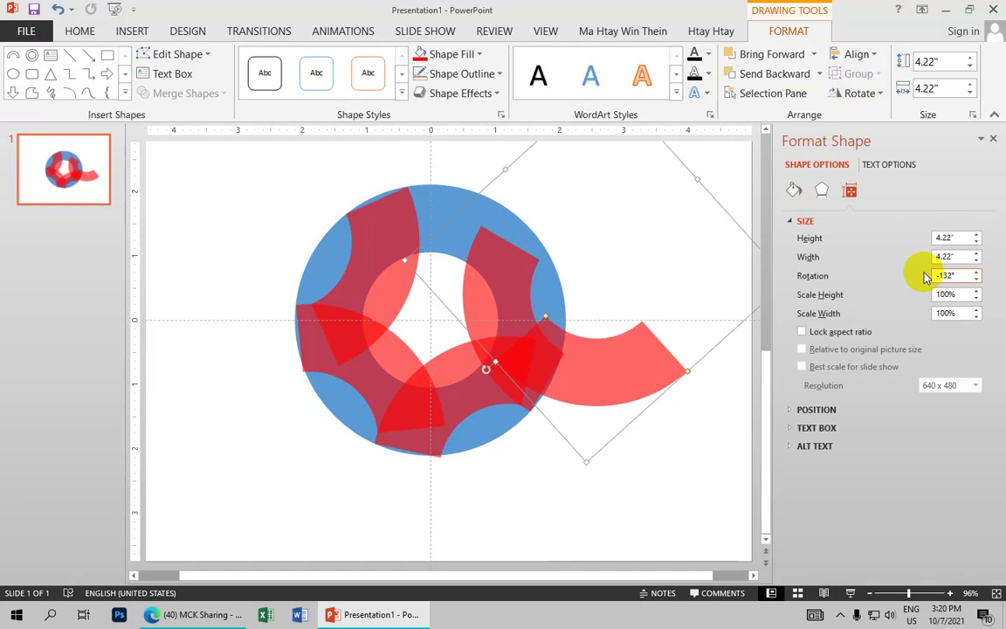
Drag the -132° arc onto the top of the ring and fine-tune its position.
click(603, 371)
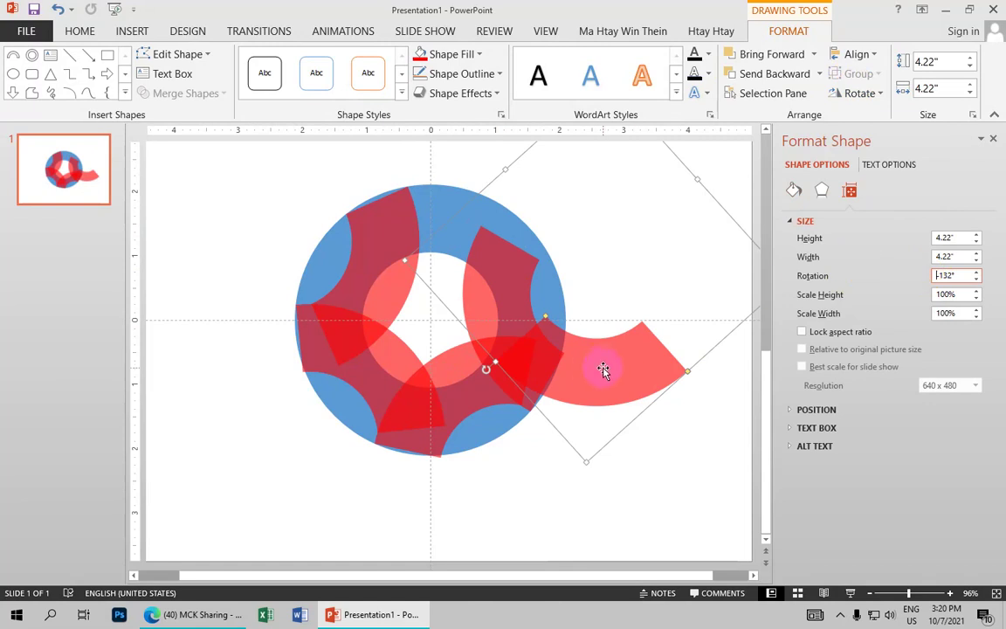
drag(605, 370, 480, 238)
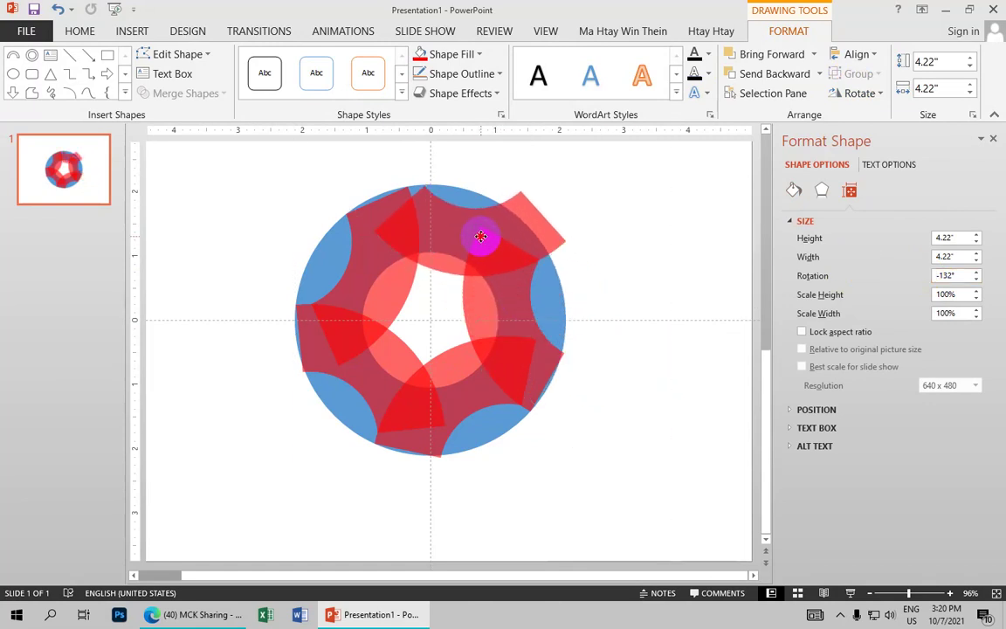
drag(480, 236, 468, 248)
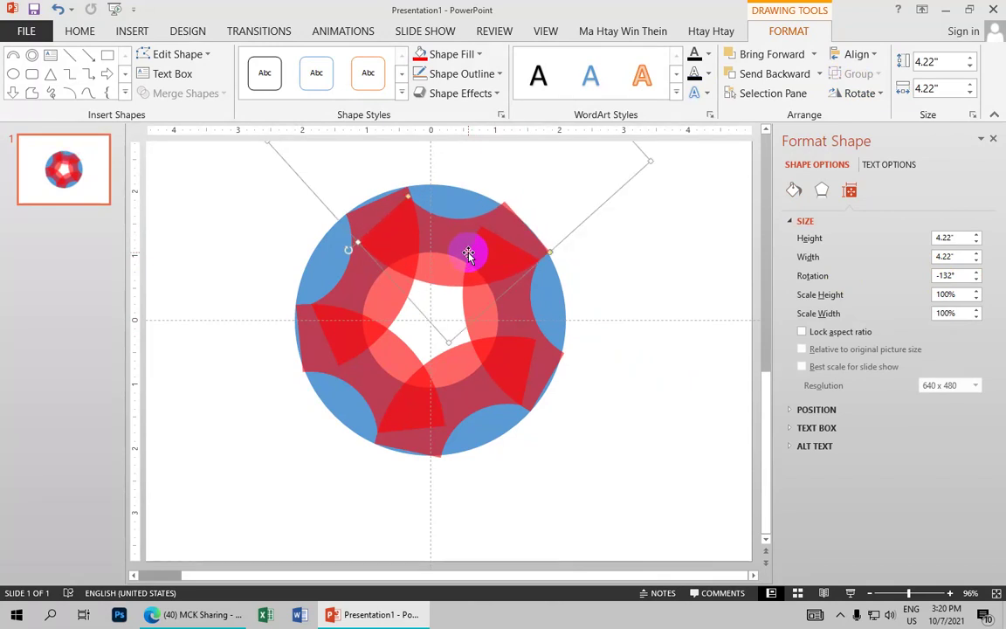
drag(468, 254, 468, 254)
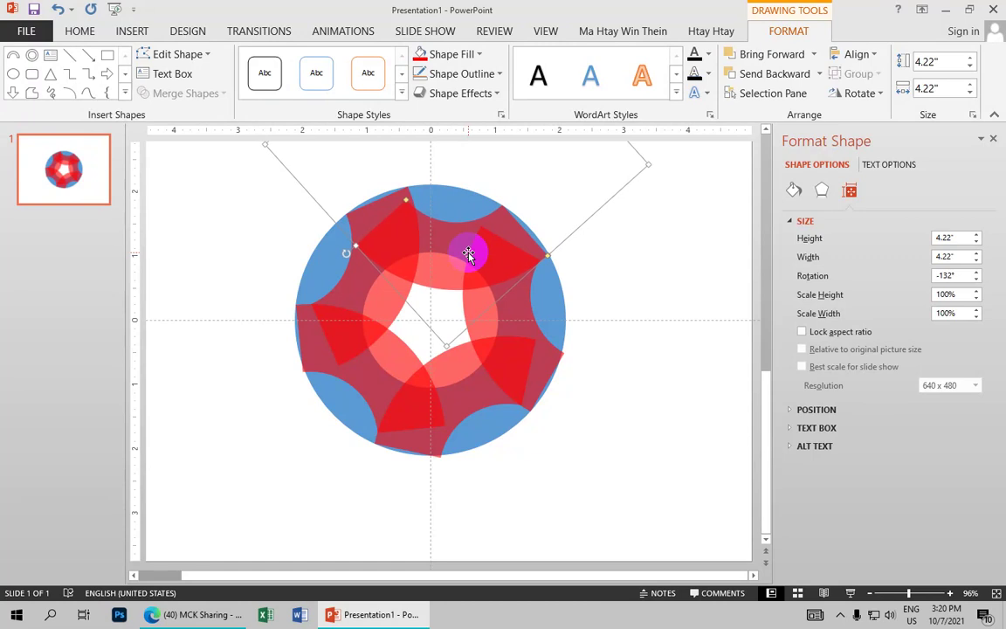
click(561, 236)
Select and deselect the top arc piece to check how it fits on the ring.
click(520, 232)
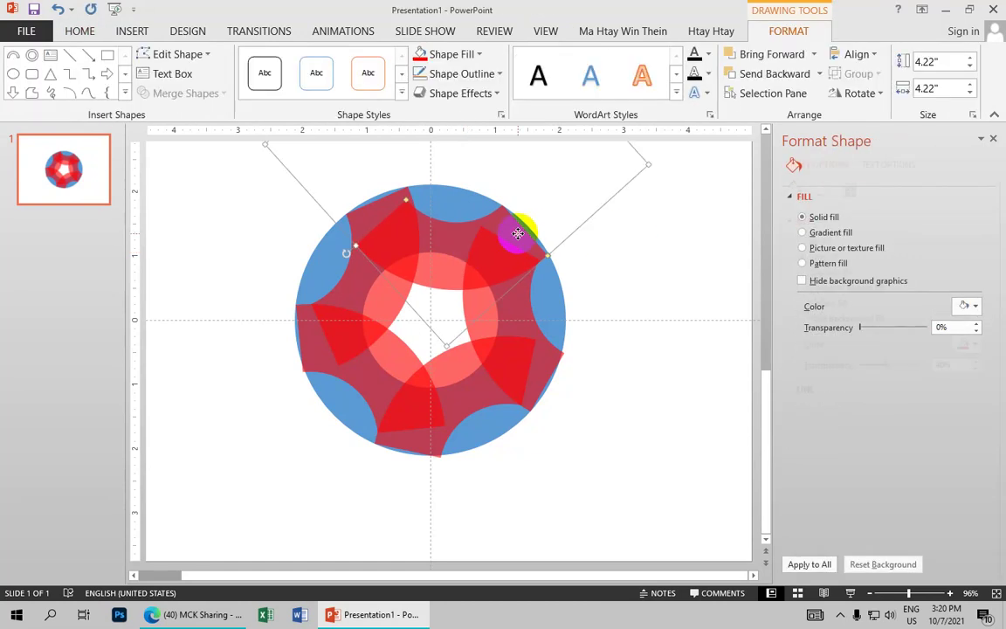
click(599, 234)
click(503, 241)
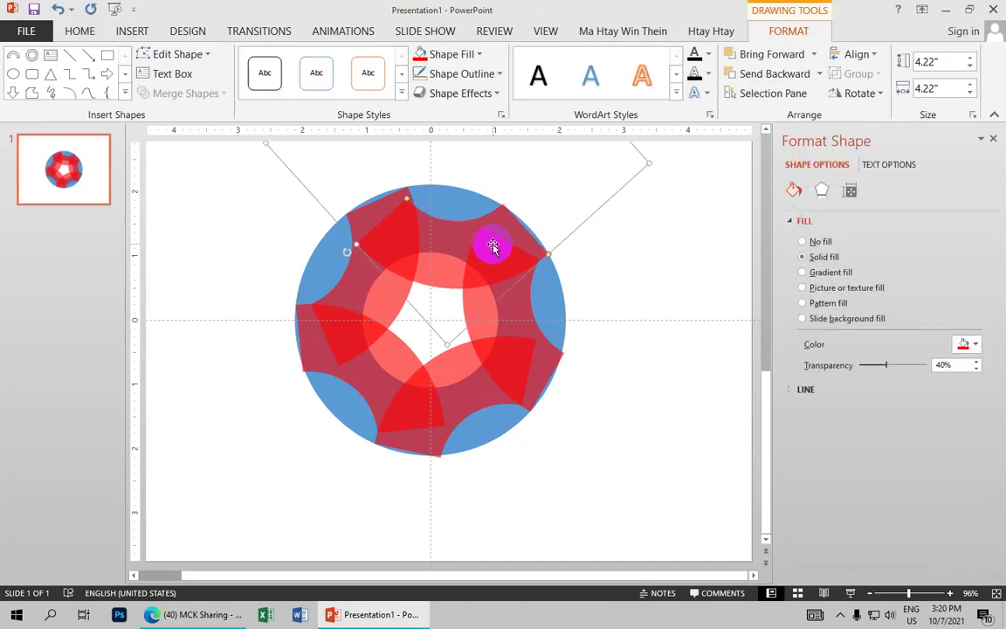
click(669, 263)
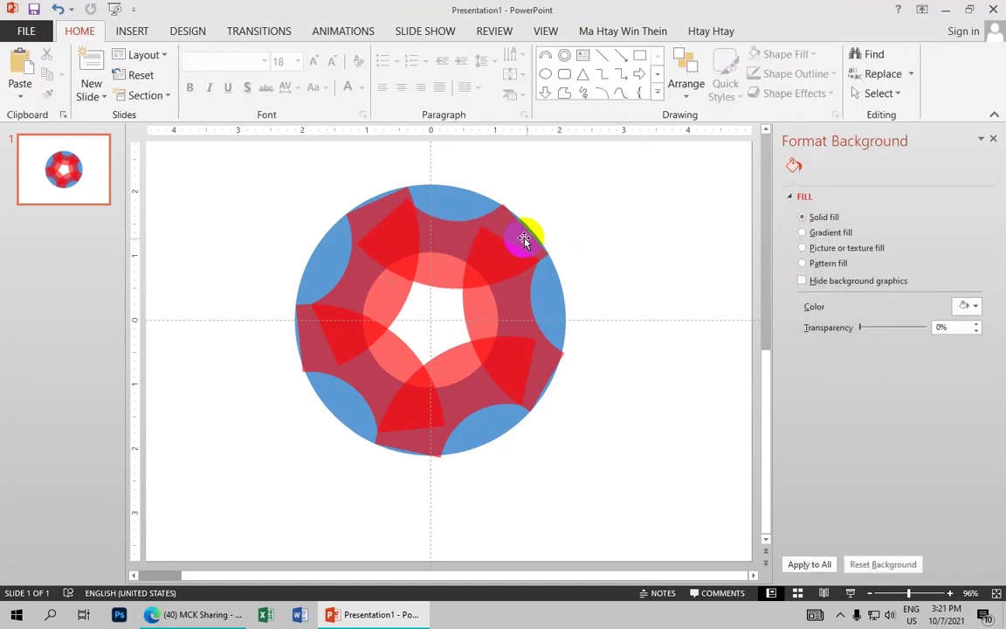
click(524, 240)
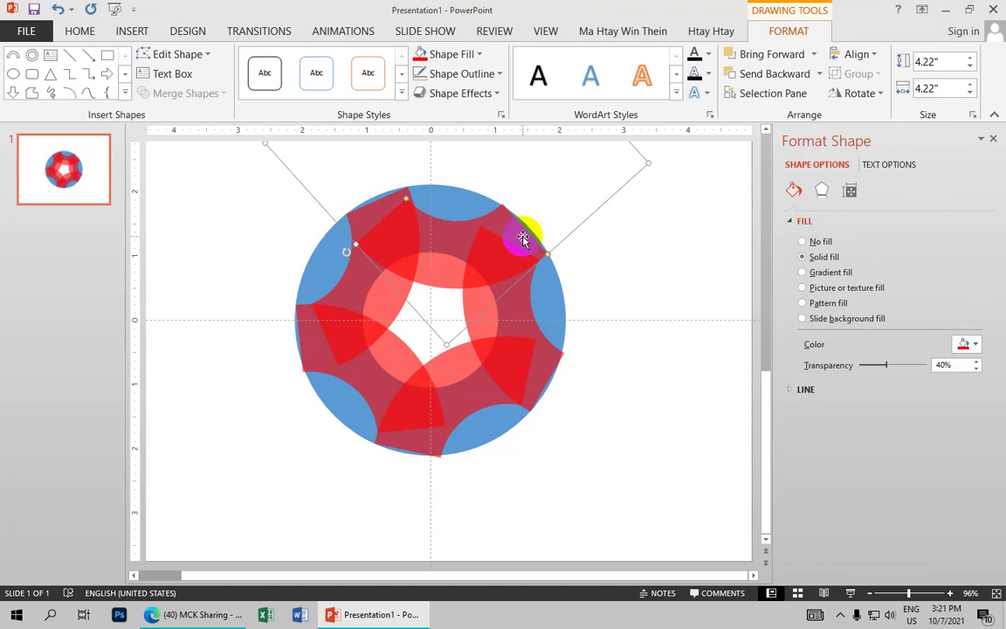
click(576, 241)
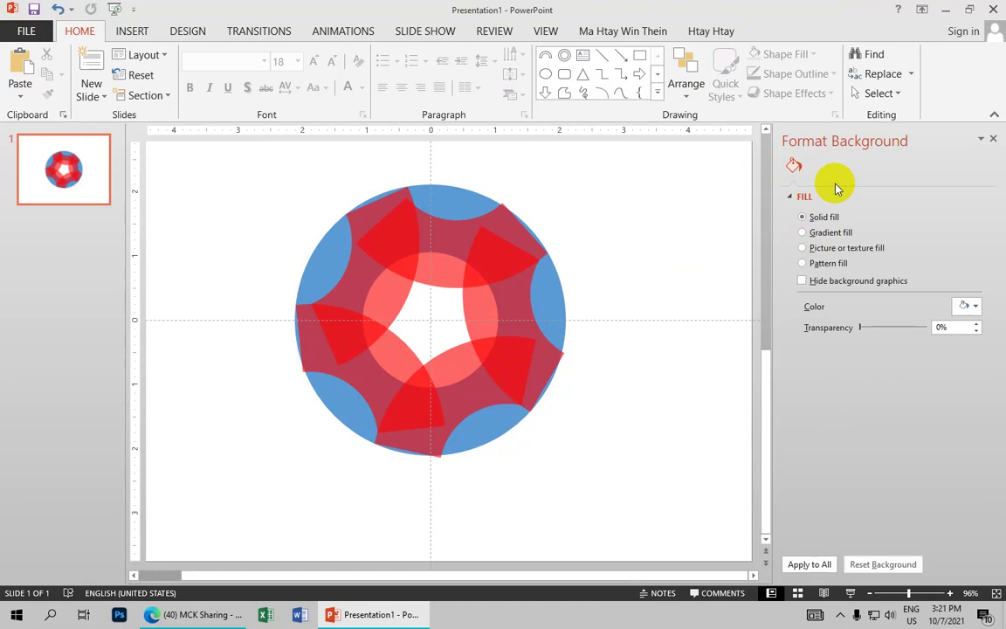
Close the Format Background pane and delete the blue circle.
click(994, 142)
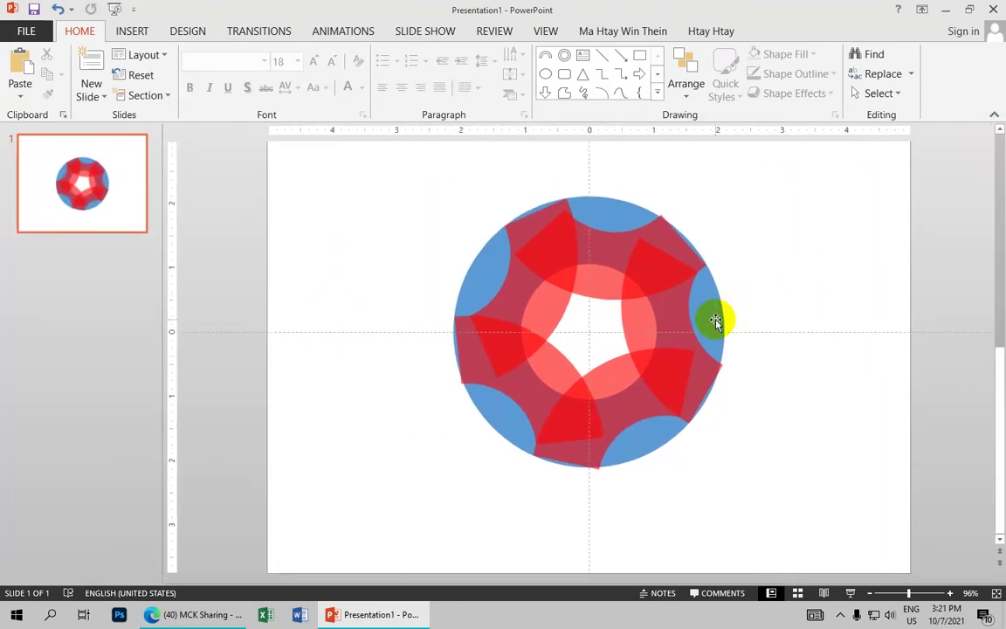
click(715, 320)
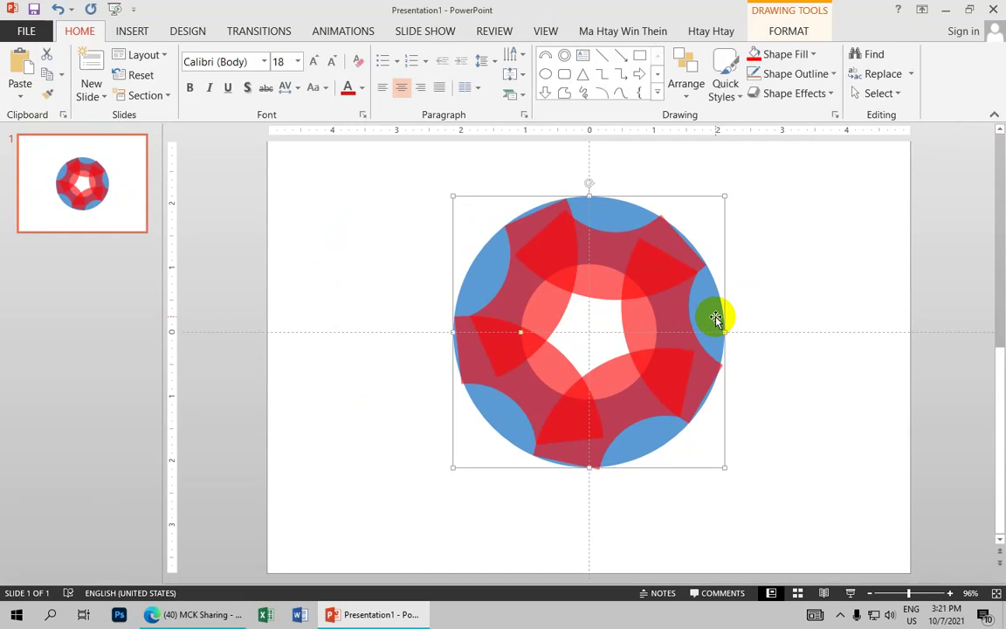
key(Delete)
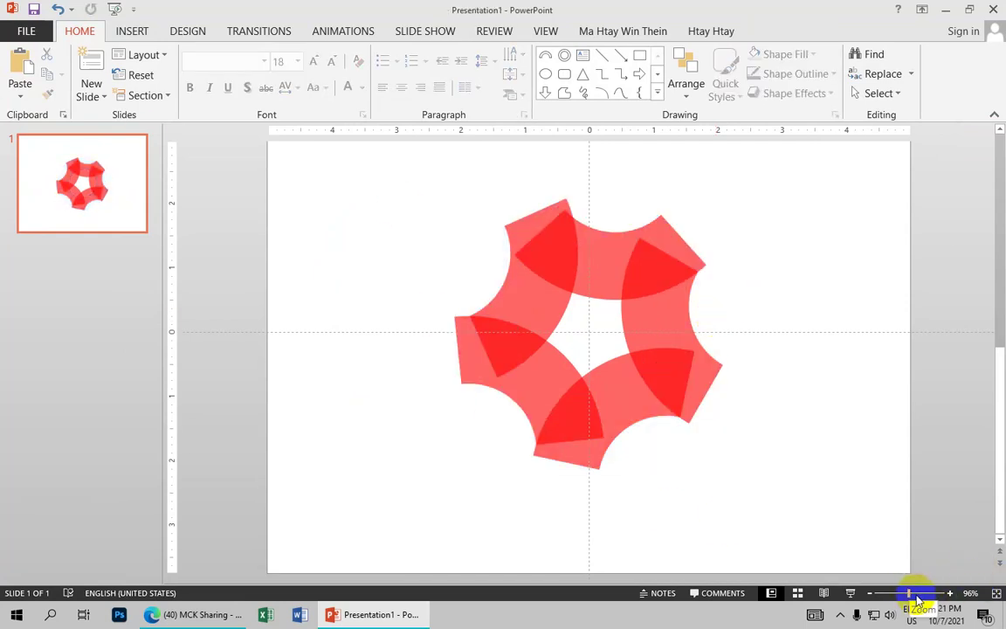
Nudge the upper-left arc piece left and up into the pinwheel ring.
drag(914, 597, 923, 595)
scroll(600, 397, down, 1)
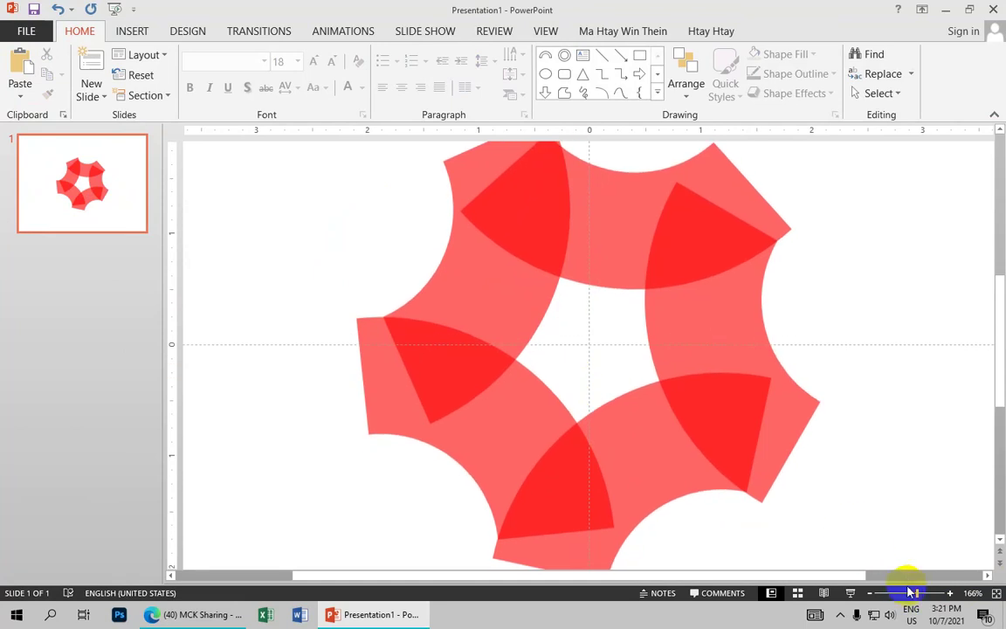
drag(914, 595, 910, 594)
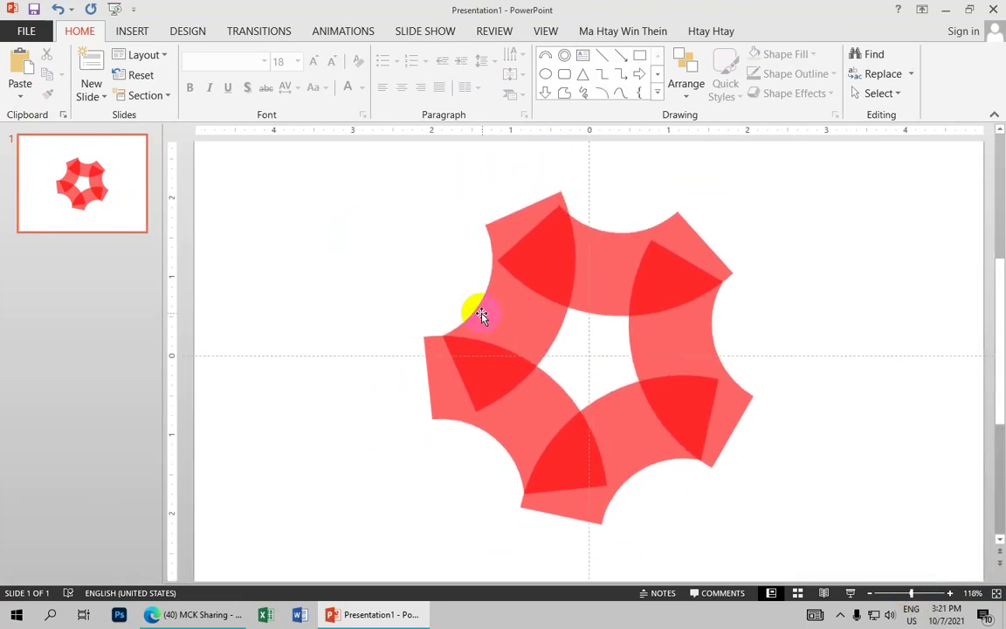
click(513, 306)
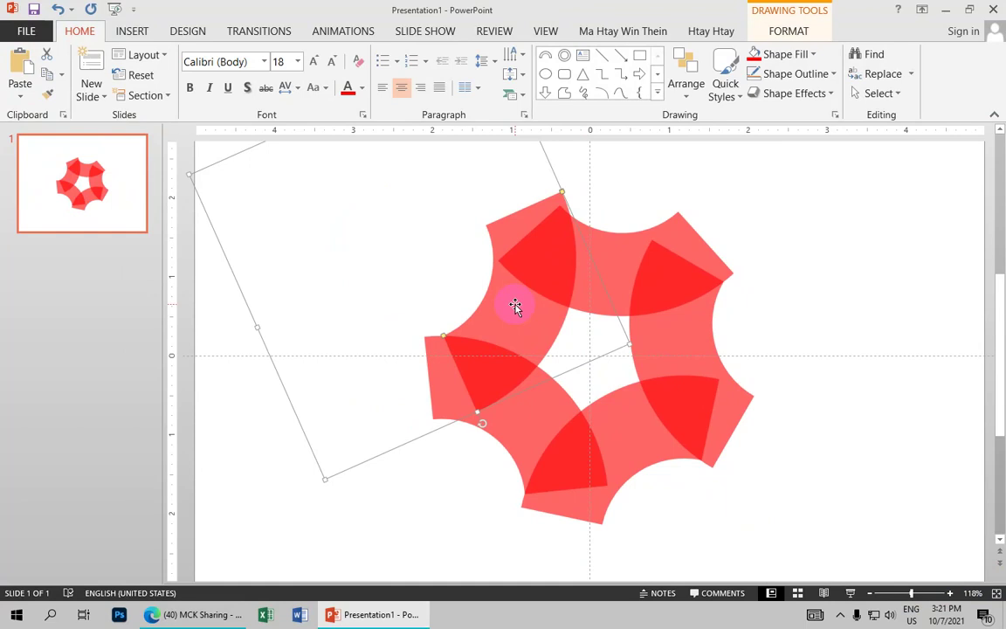
scroll(515, 305, up, 2)
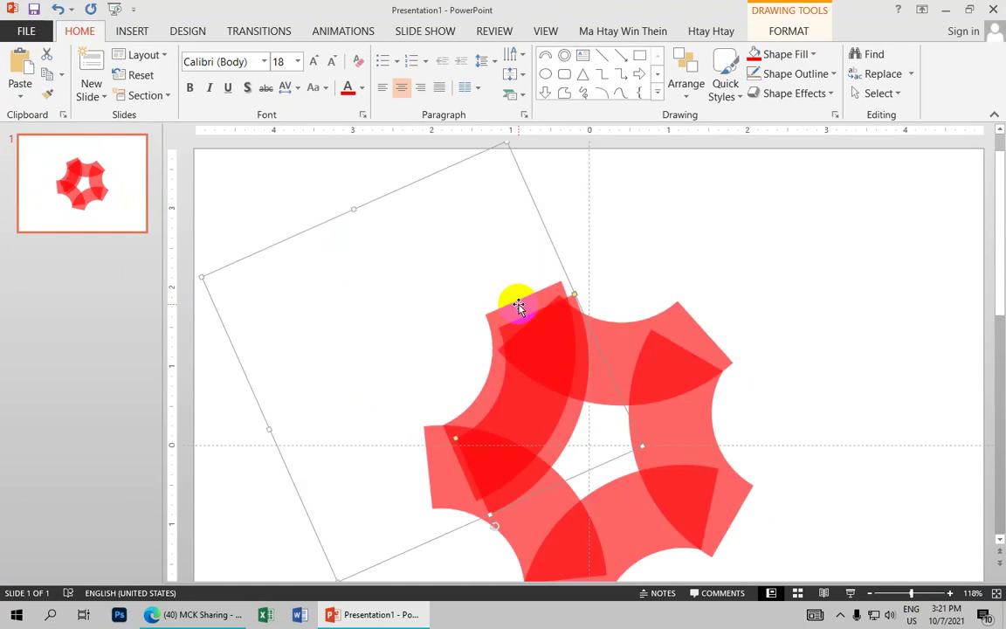
key(ctrl+Left)
key(ctrl+Left)
key(ctrl+Left)
key(ctrl+Left)
key(ctrl+Left)
key(ctrl+Left)
key(ctrl+Left)
key(ctrl+Left)
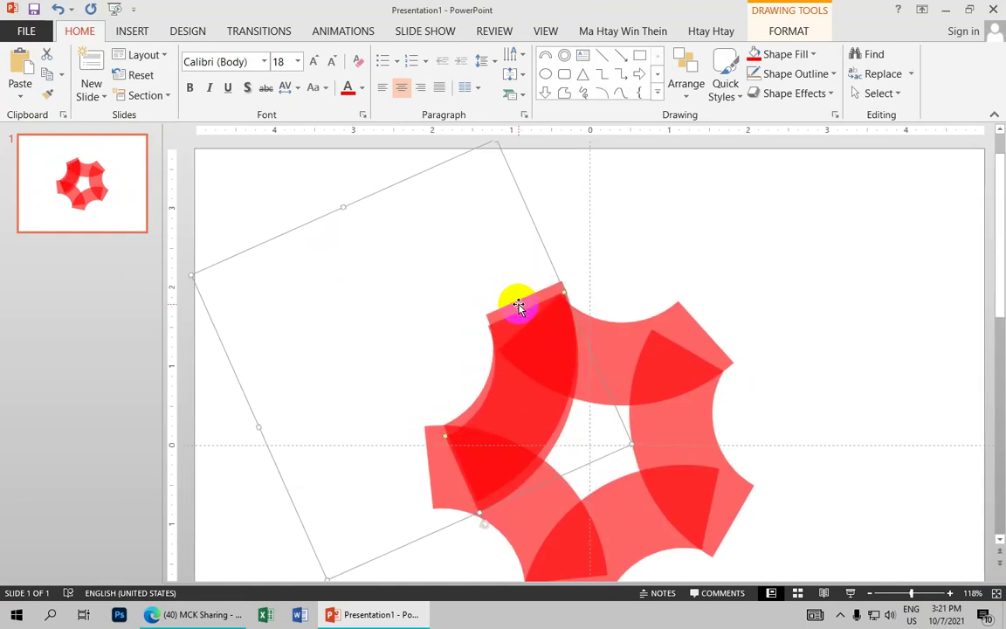
key(ctrl+Up)
key(ctrl+Up)
key(ctrl+Up)
key(ctrl+Up)
key(ctrl+Up)
key(ctrl+Up)
key(ctrl+Up)
key(ctrl+Up)
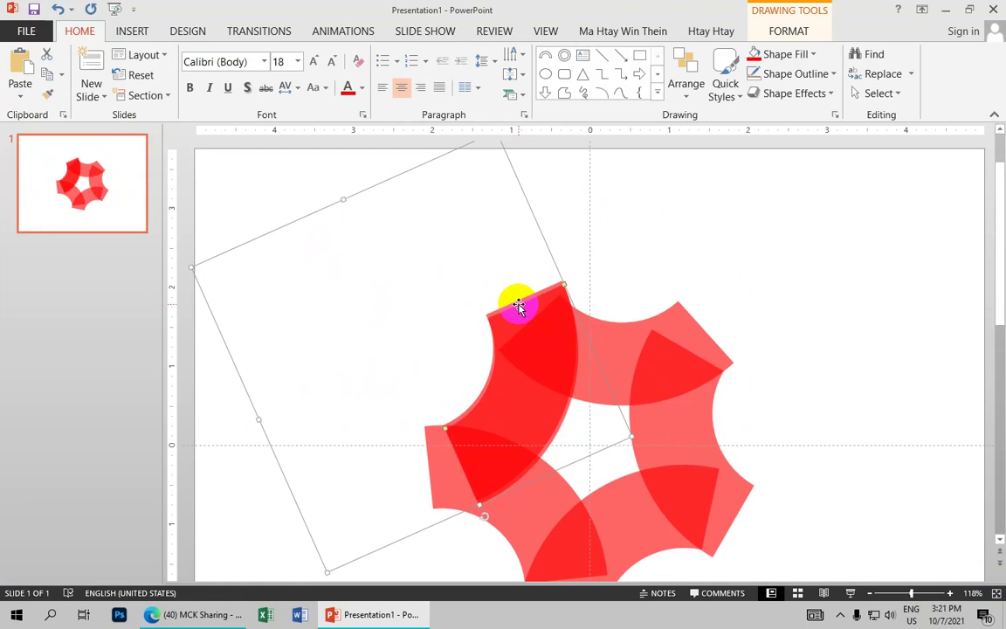
key(ctrl+Up)
key(ctrl+Up)
key(ctrl+Up)
key(ctrl+Up)
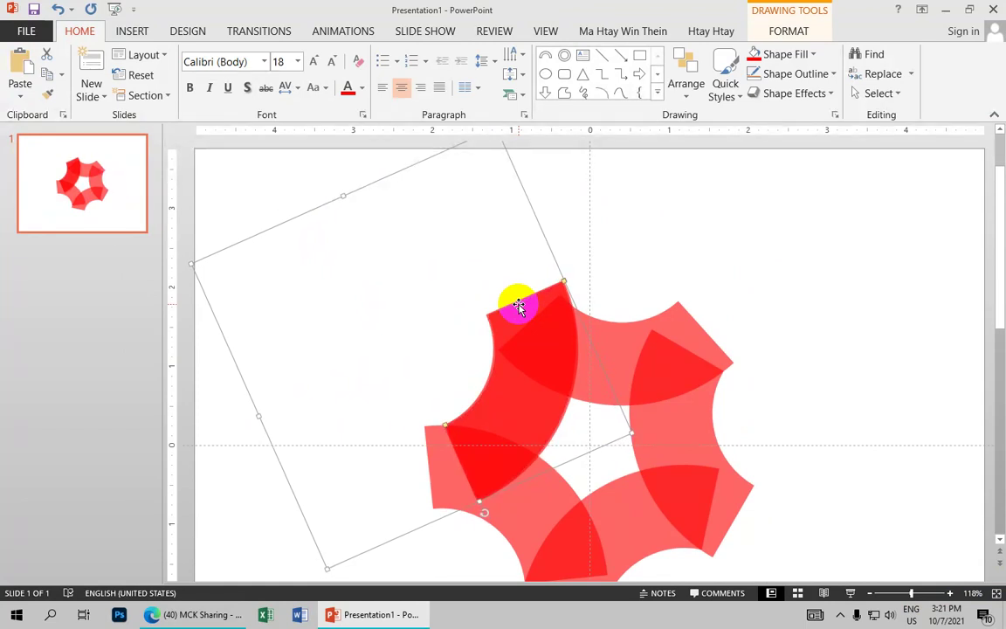
key(ctrl+Left)
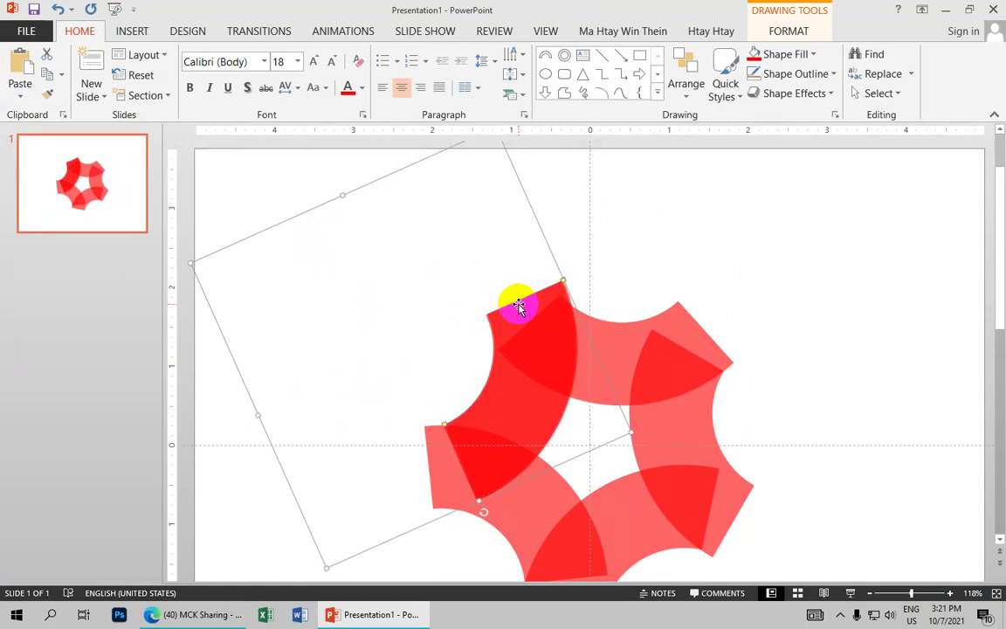
key(ctrl+Left)
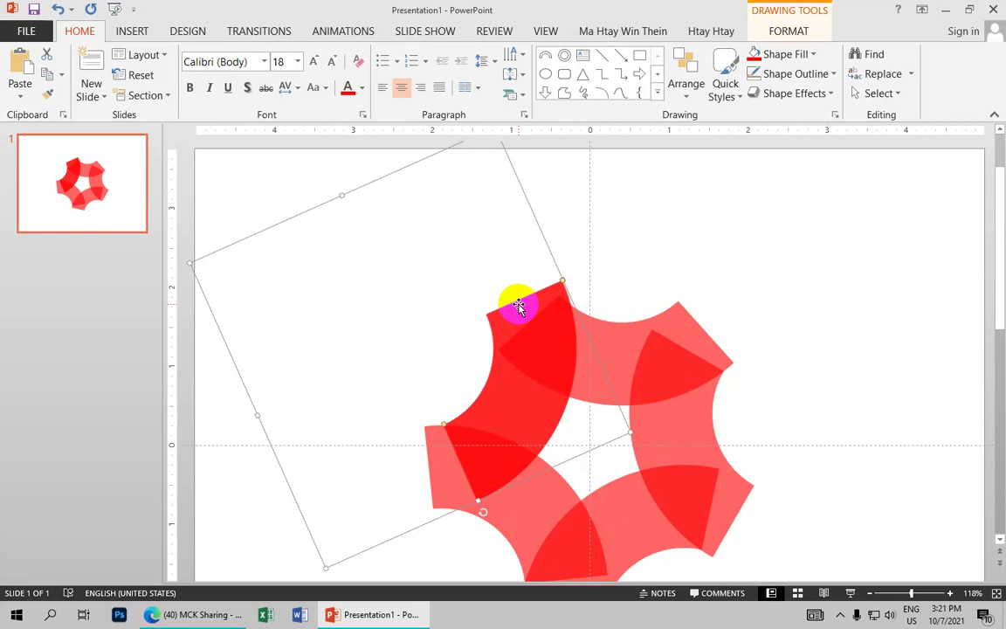
Zoom to 93% and select individual red arcs to check their placement.
click(921, 594)
click(873, 234)
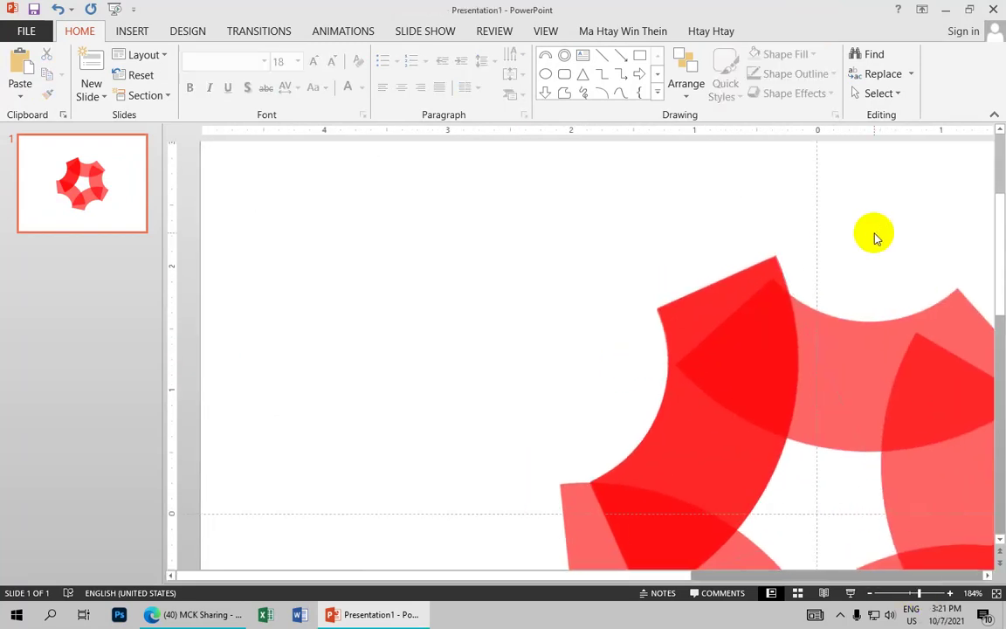
click(709, 316)
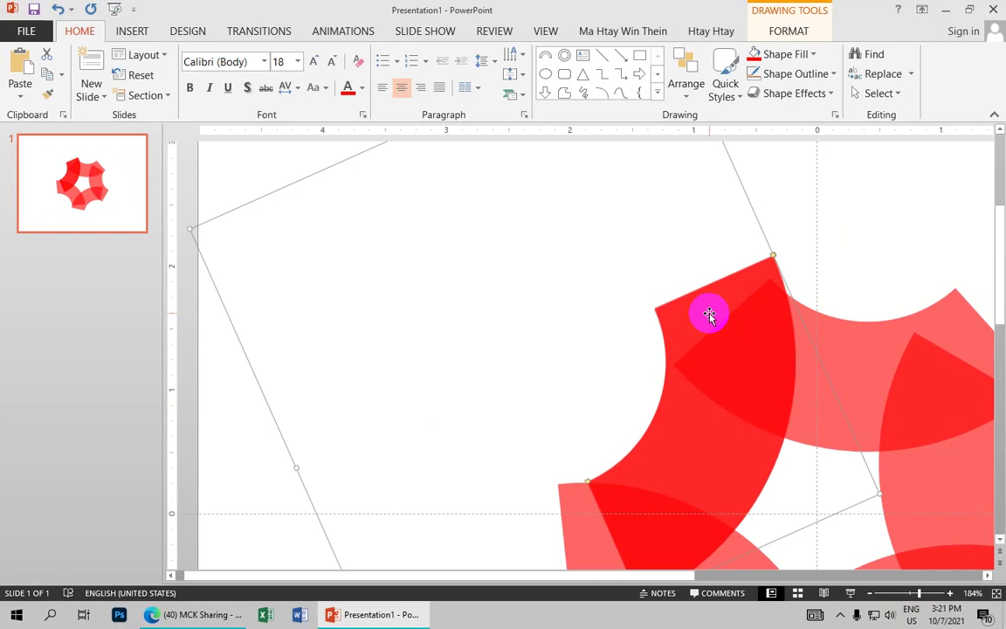
click(841, 235)
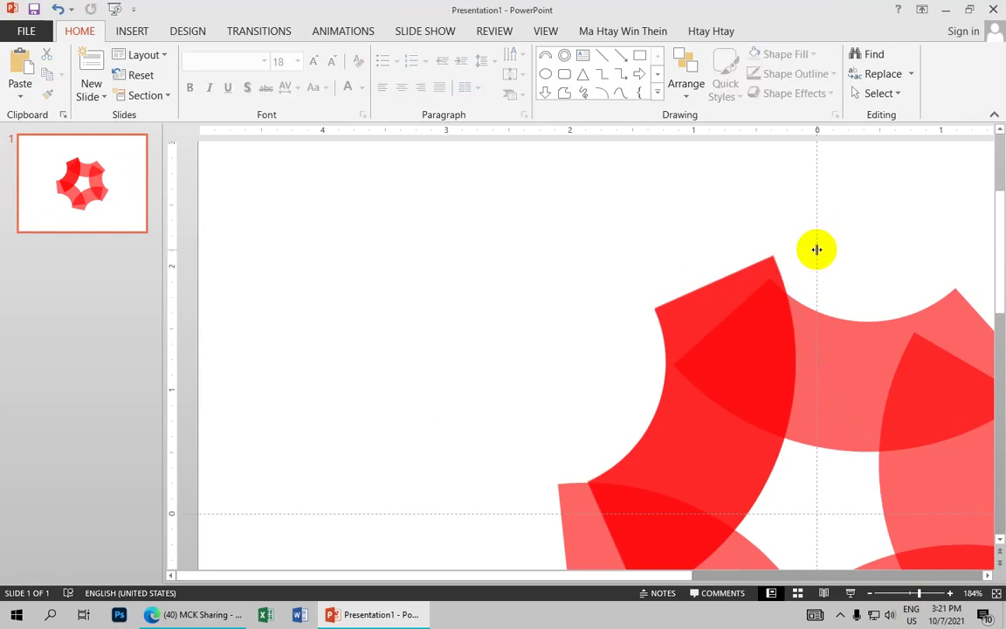
click(747, 280)
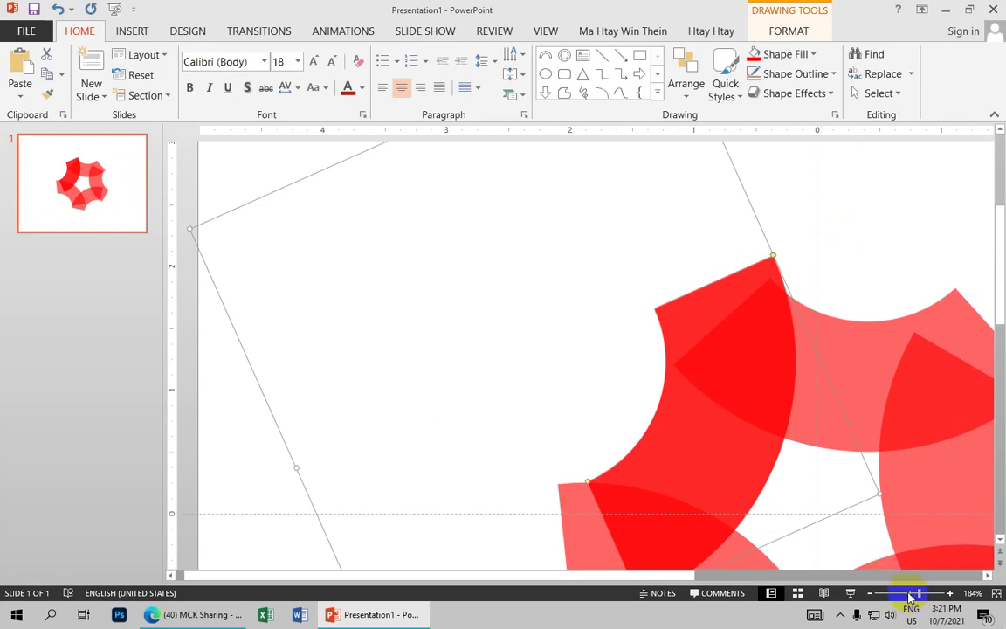
scroll(879, 567, down, 5)
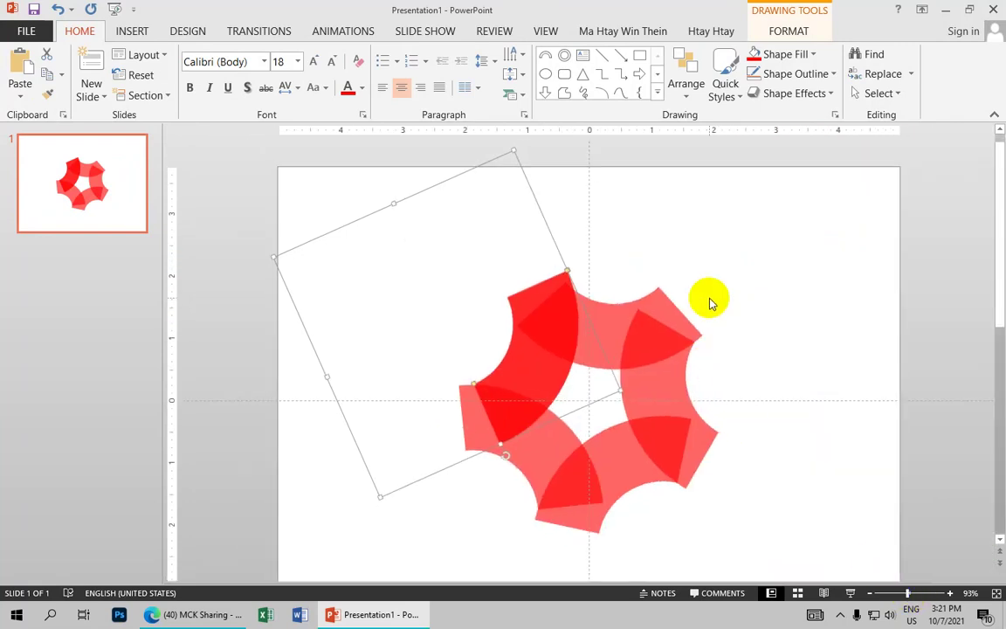
double_click(498, 370)
click(625, 257)
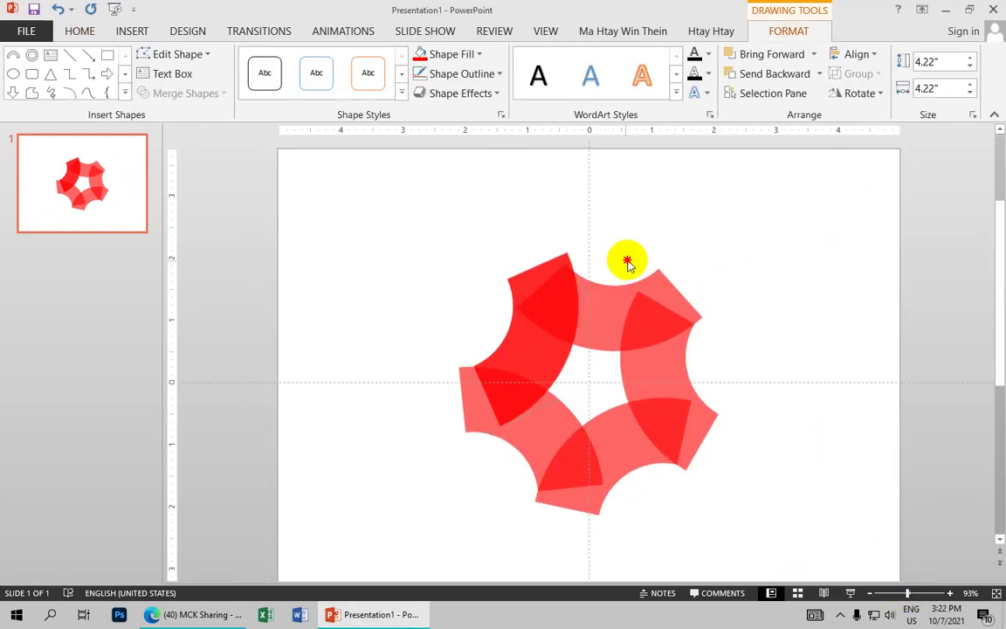
Subtract the neighbouring arc from the upper-left arc using Merge Shapes > Subtract.
click(600, 299)
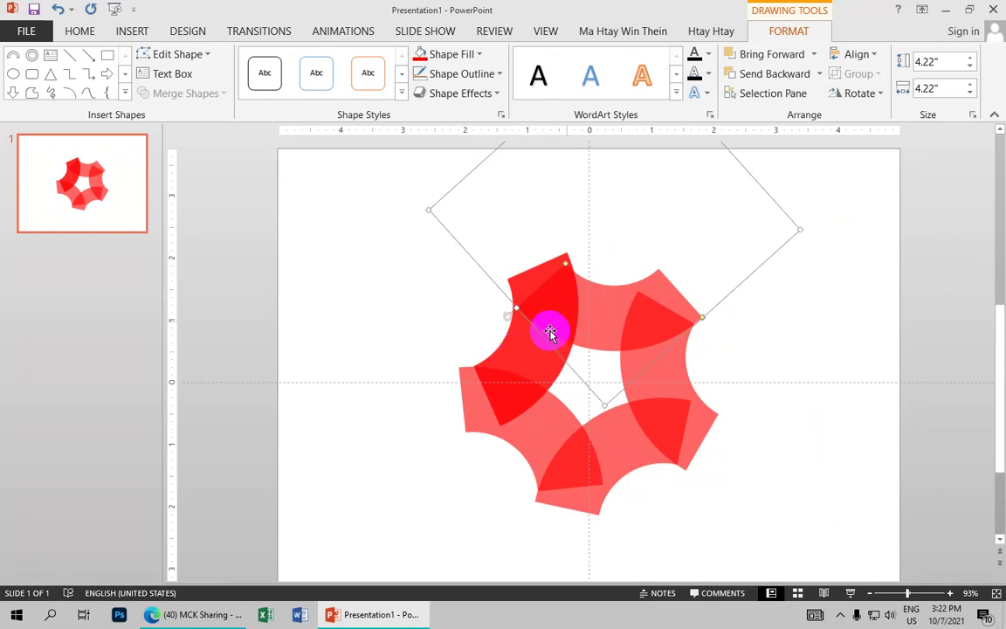
shift+click(500, 339)
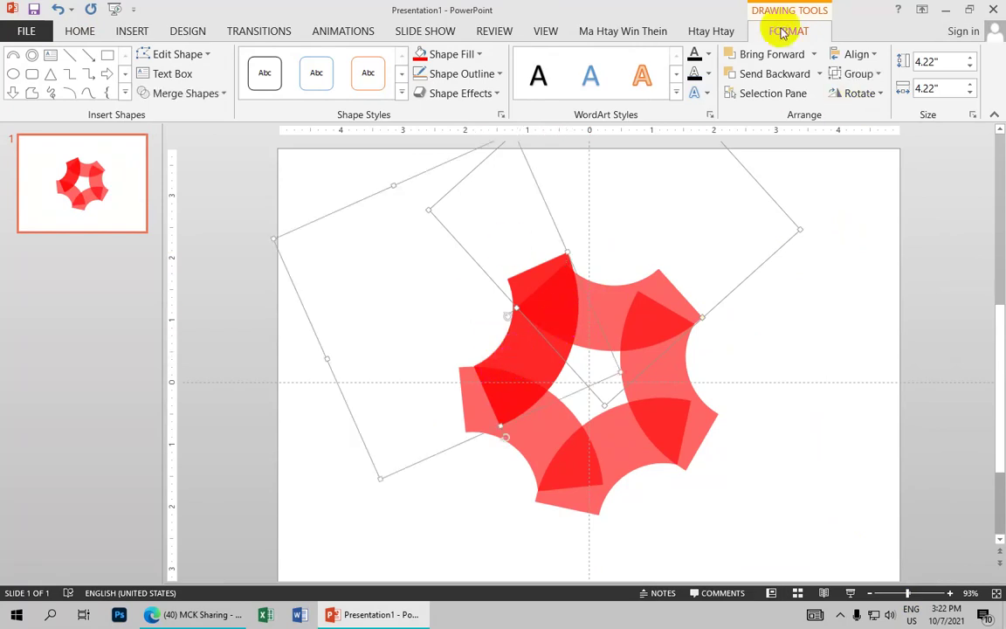
click(210, 98)
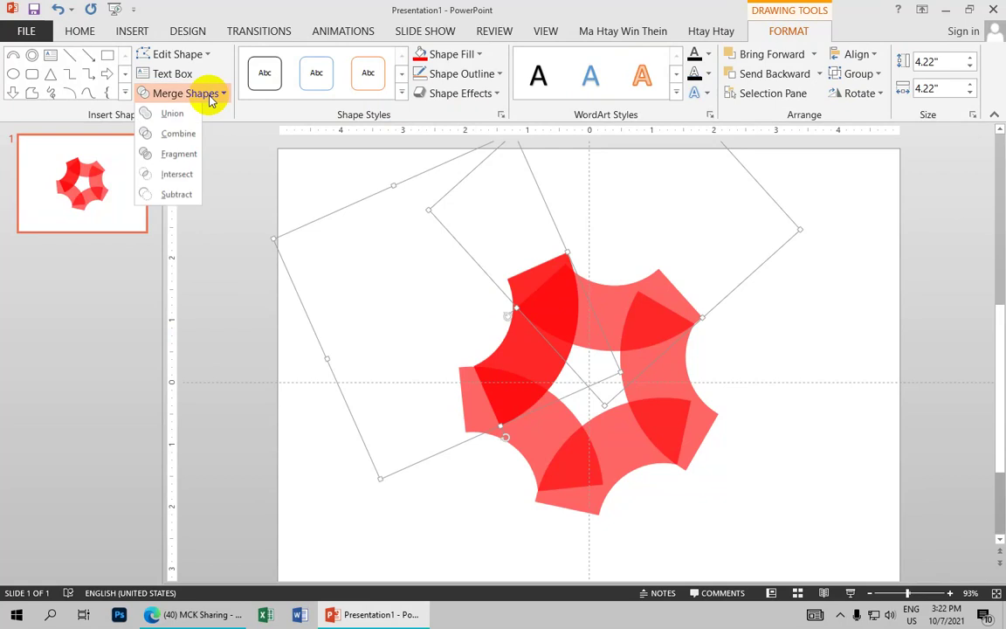
click(181, 196)
click(445, 278)
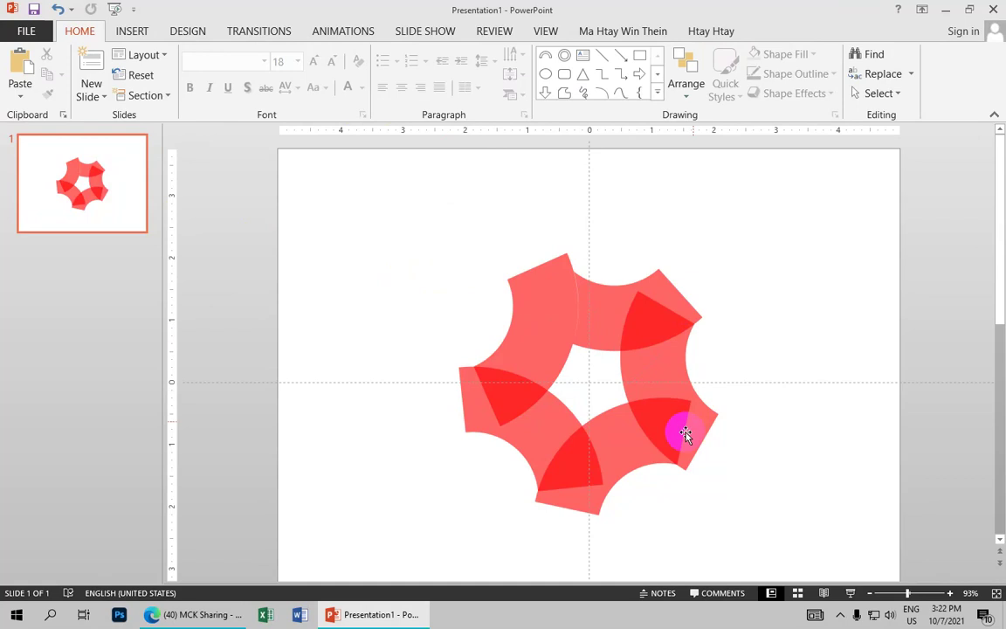
Select all the ring pieces and open their shortcut menu.
click(595, 379)
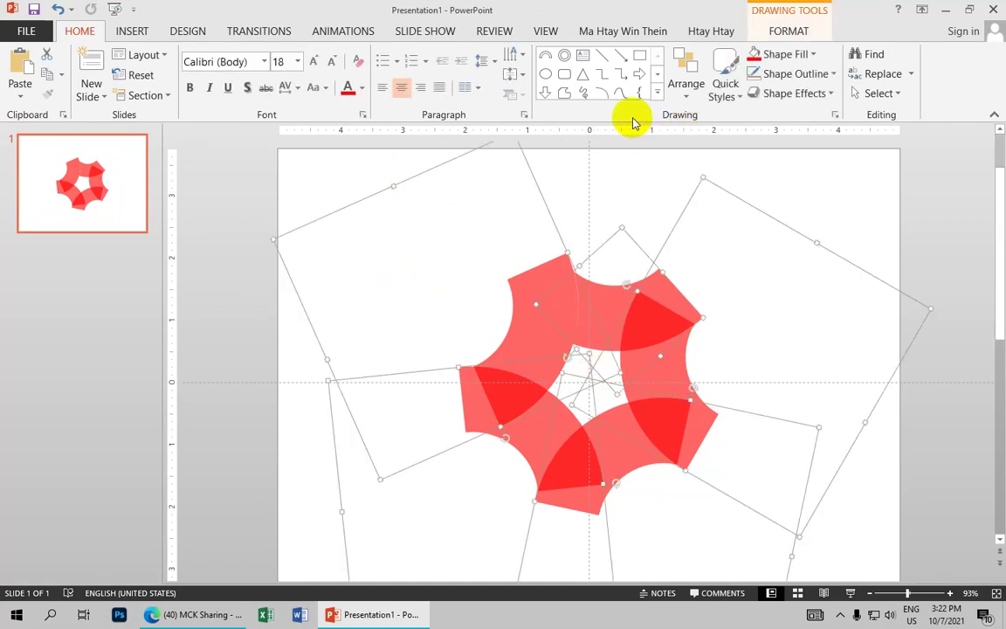
click(666, 301)
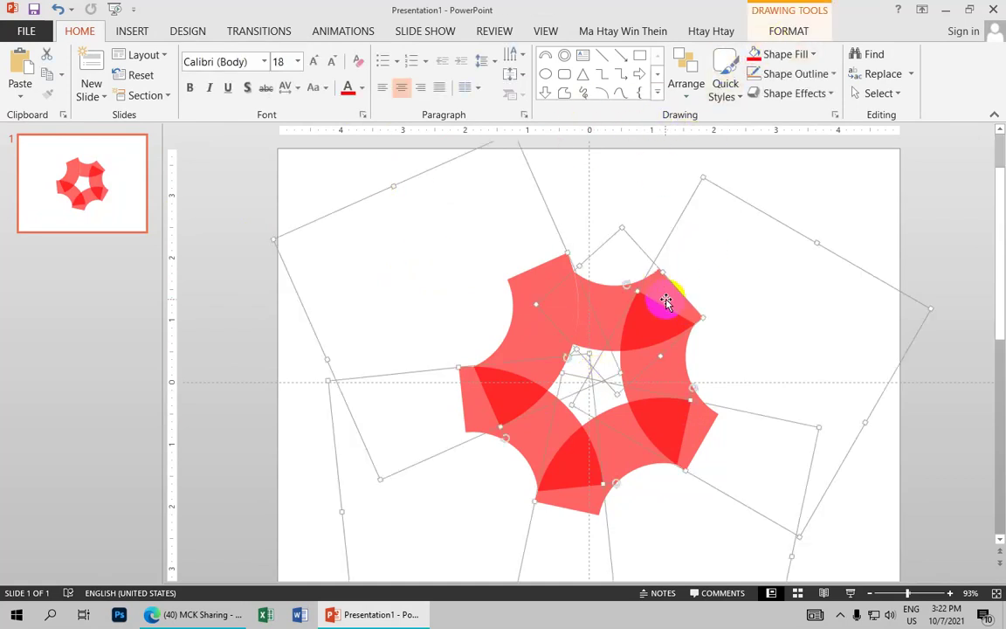
right_click(666, 301)
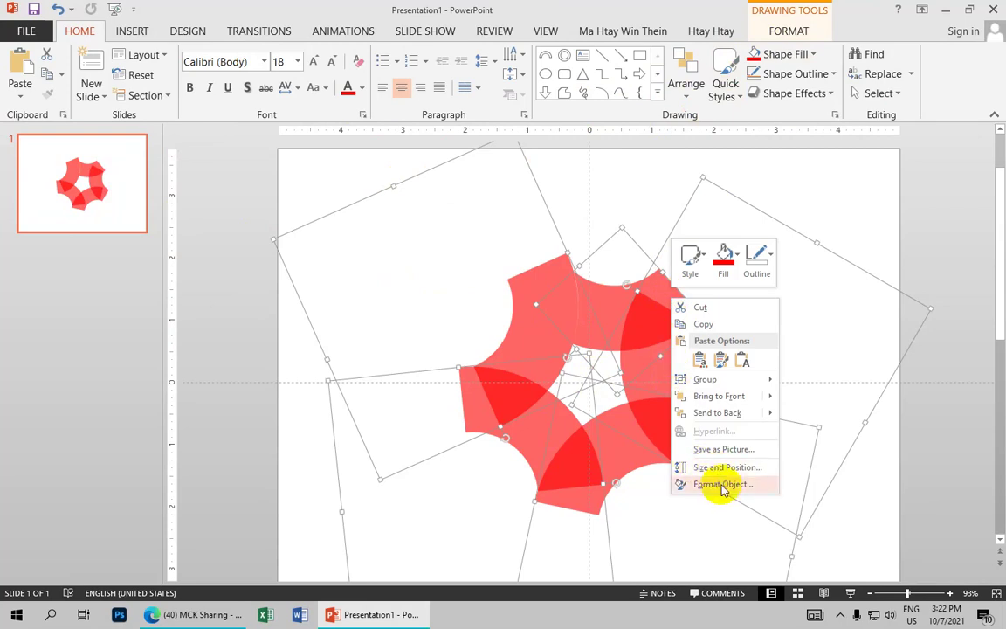
Lower the ring pieces' transparency to 1% so they are solid red.
click(721, 485)
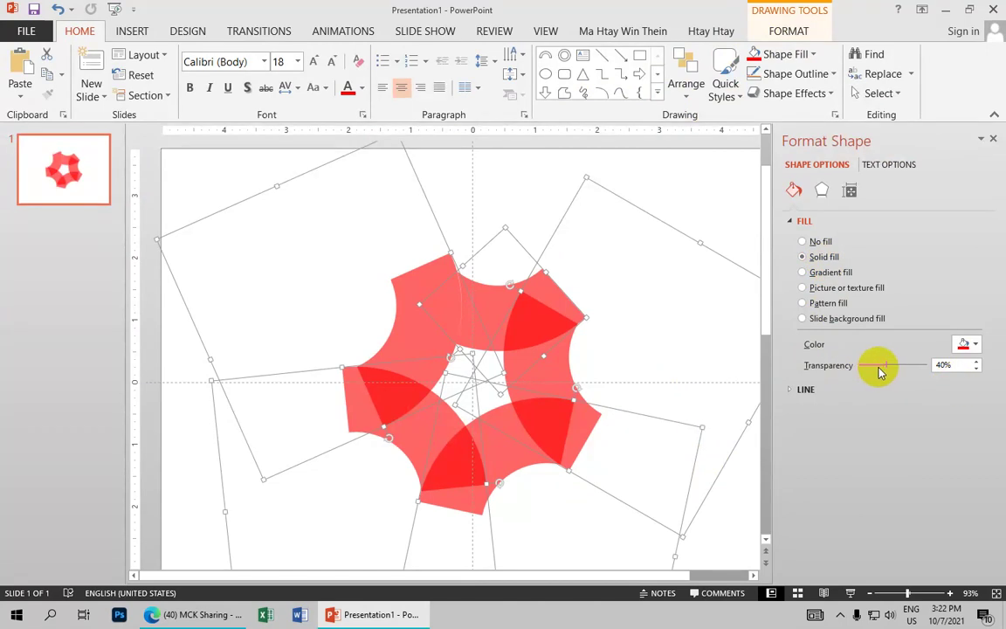
drag(885, 366, 858, 366)
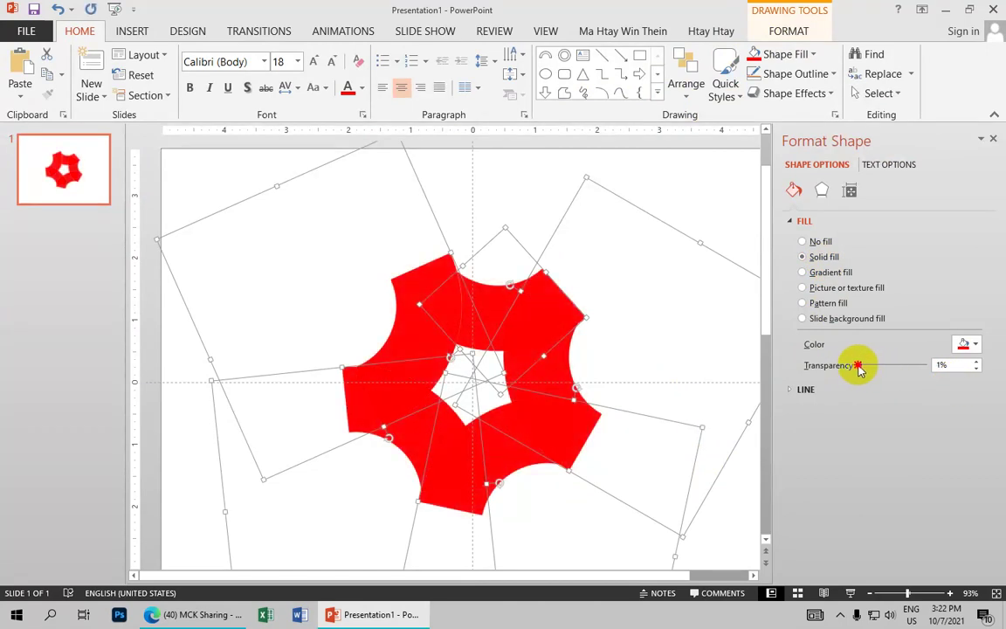
click(506, 201)
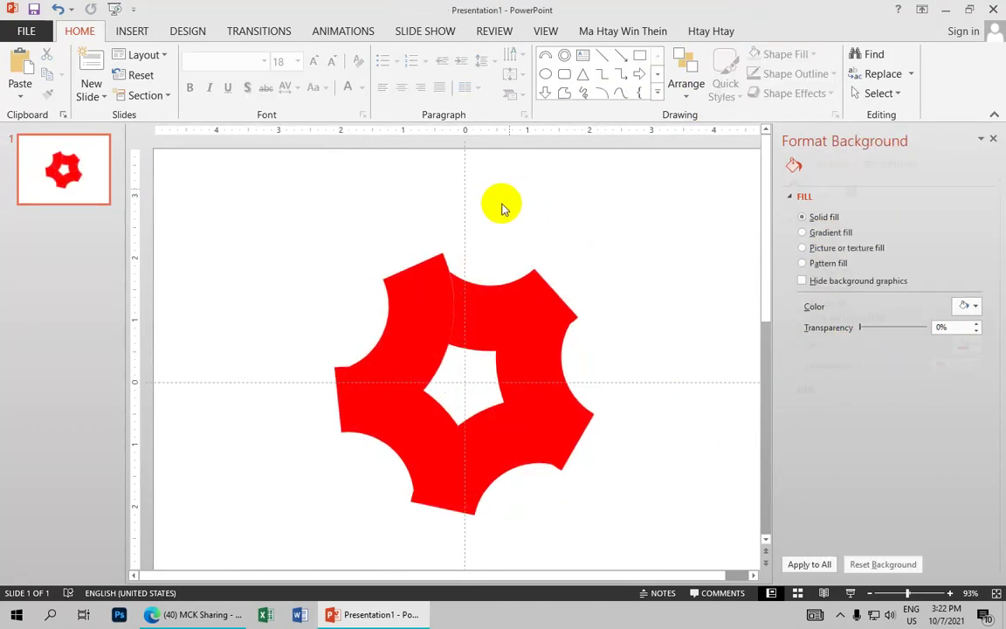
Give one piece a Linear gradient fill with stops near 26%, 43% and 53%.
right_click(426, 328)
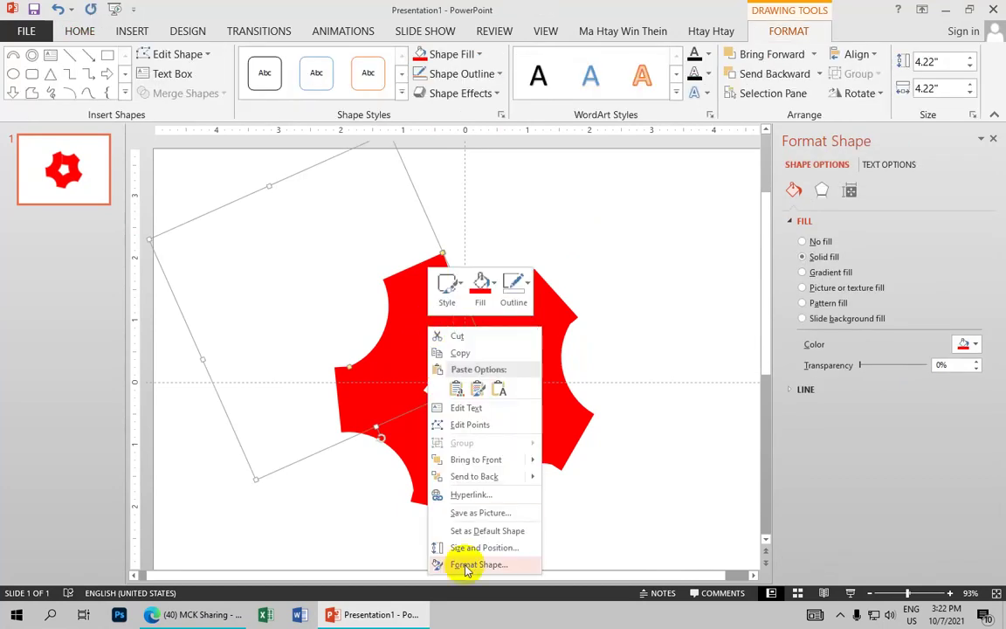
click(467, 566)
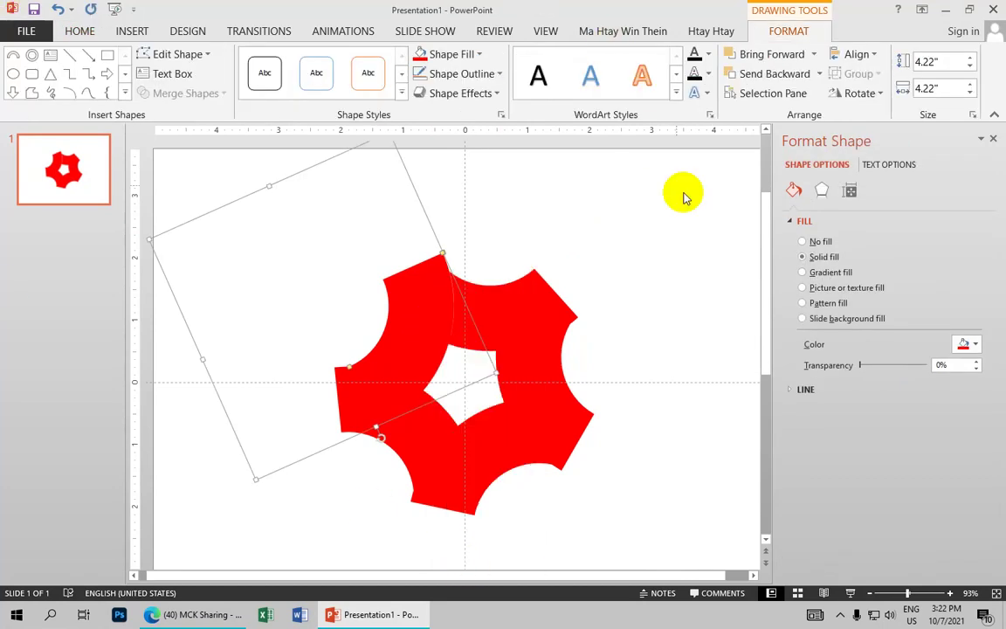
click(836, 276)
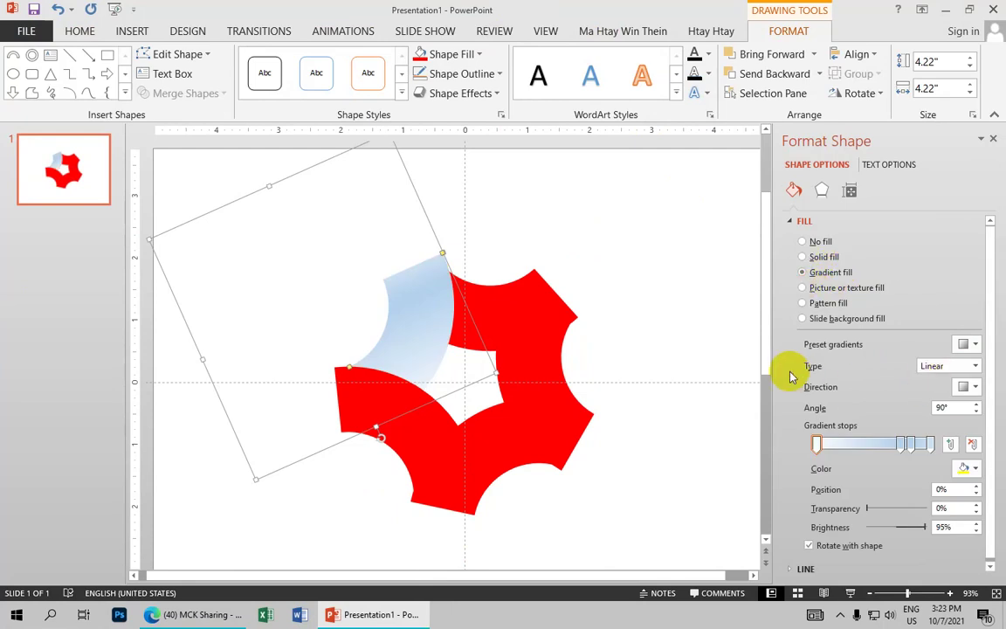
click(973, 372)
click(947, 377)
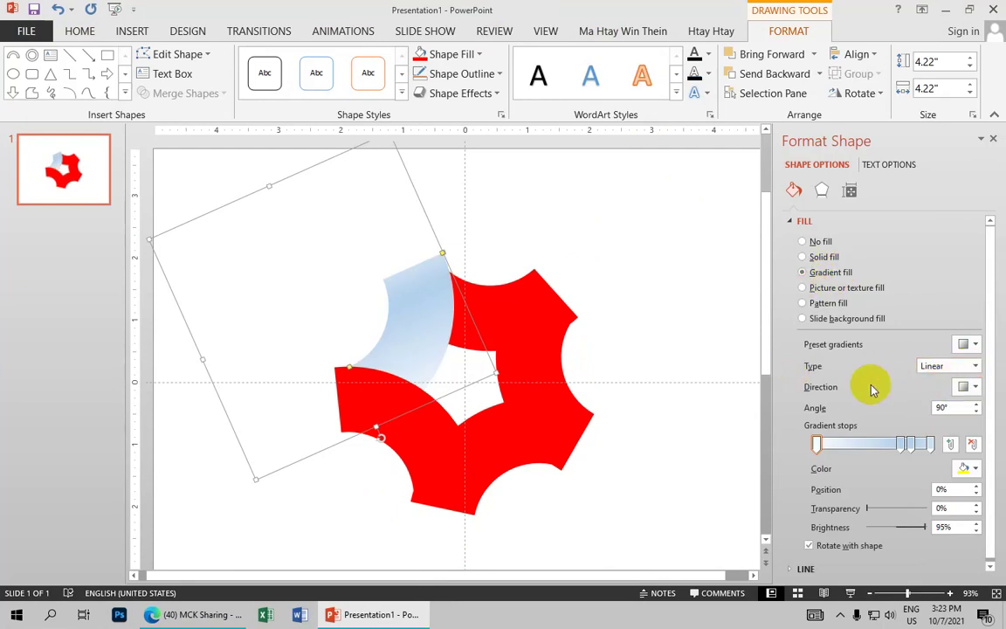
mouse_move(900, 444)
mouse_down()
mouse_move(867, 446)
mouse_move(901, 445)
mouse_up()
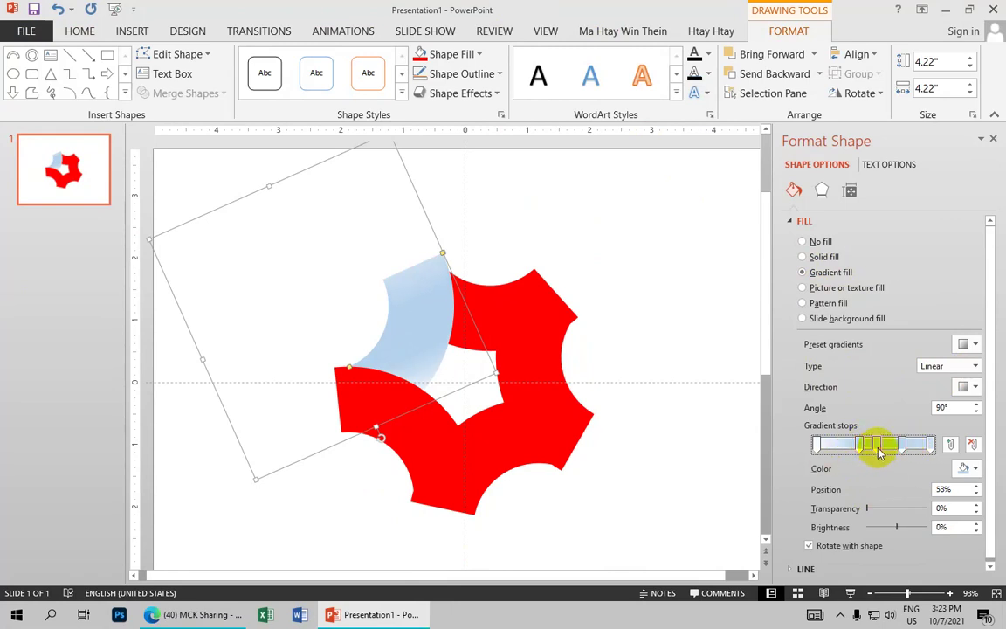
click(877, 445)
drag(860, 446, 845, 446)
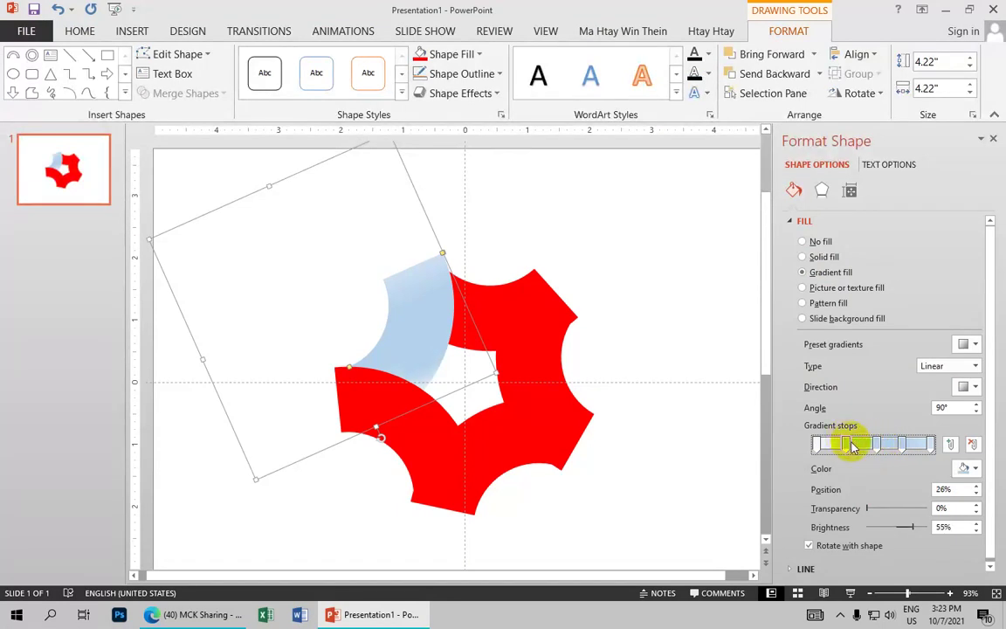
Colour the first stop grey, the 26% stop dark grey and the 53% stop white.
click(817, 446)
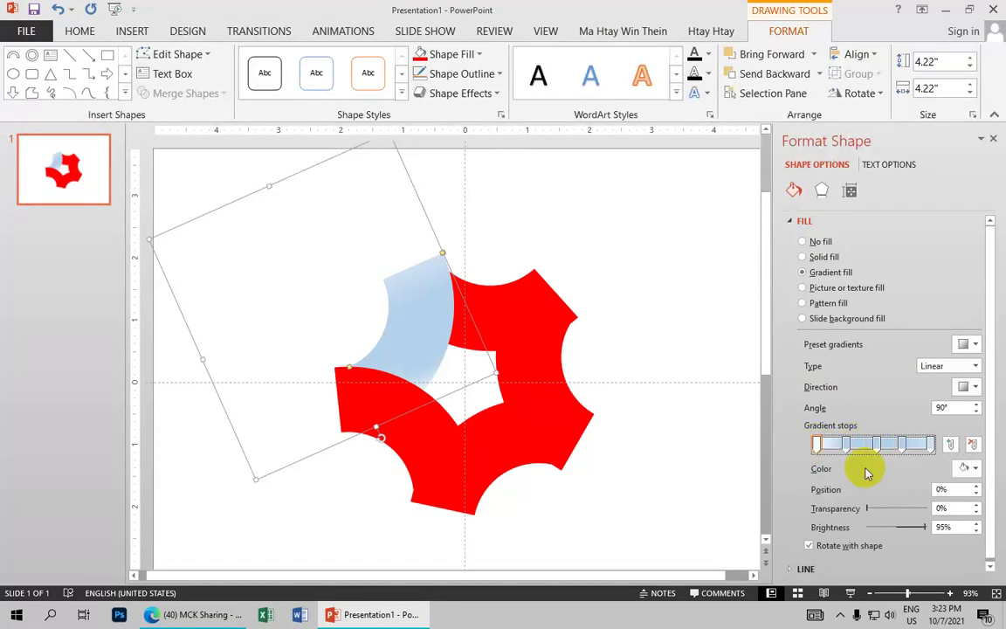
click(974, 469)
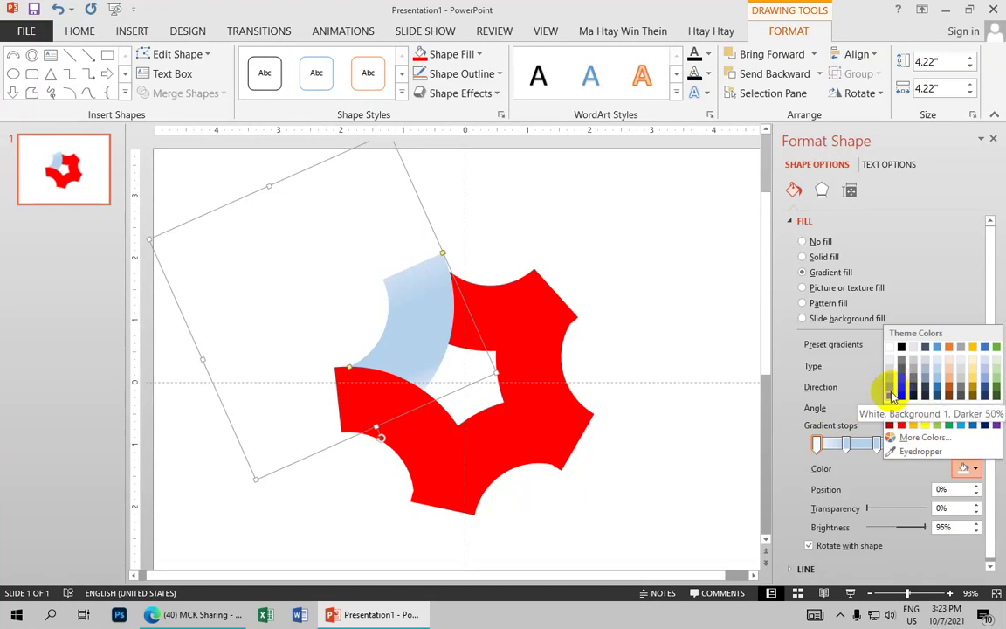
click(902, 367)
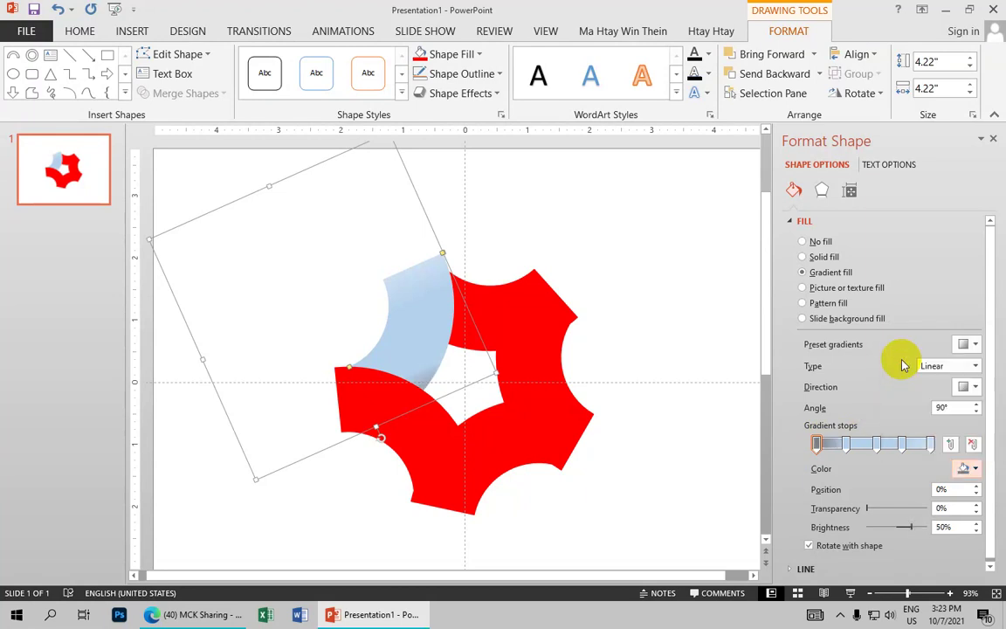
click(846, 445)
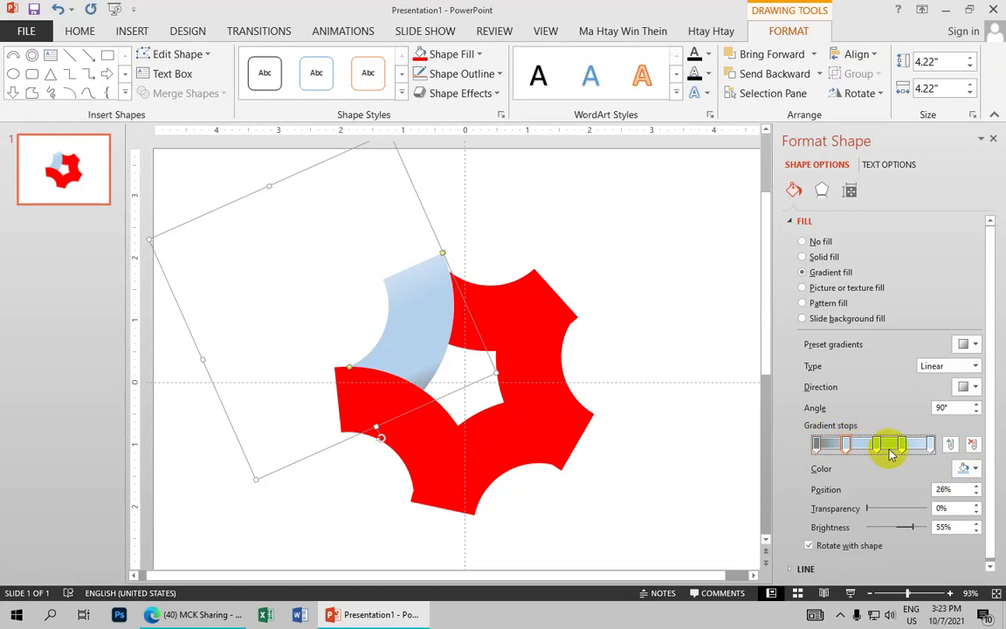
click(969, 467)
click(904, 365)
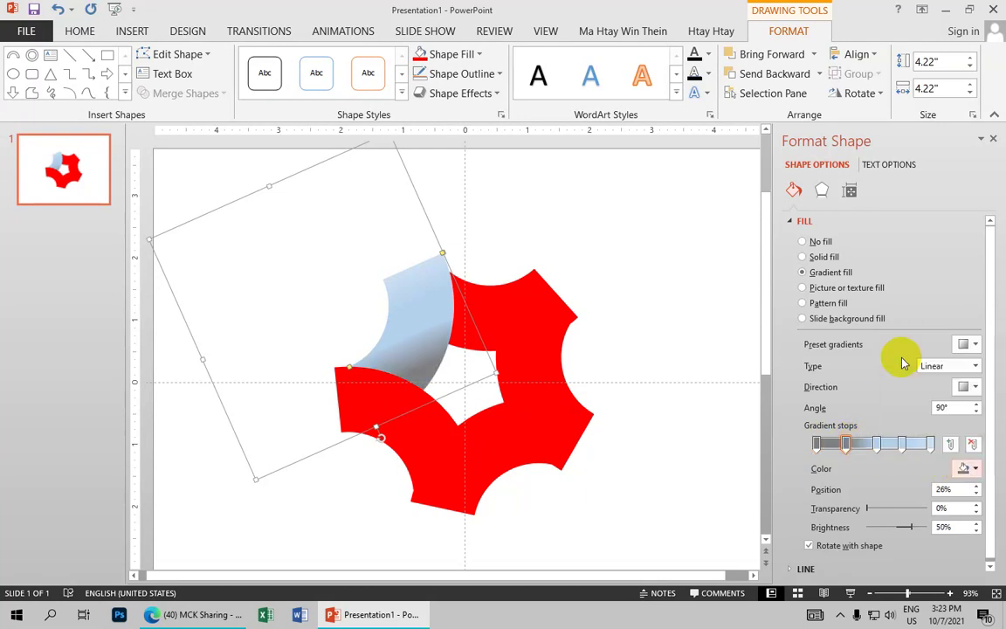
click(877, 445)
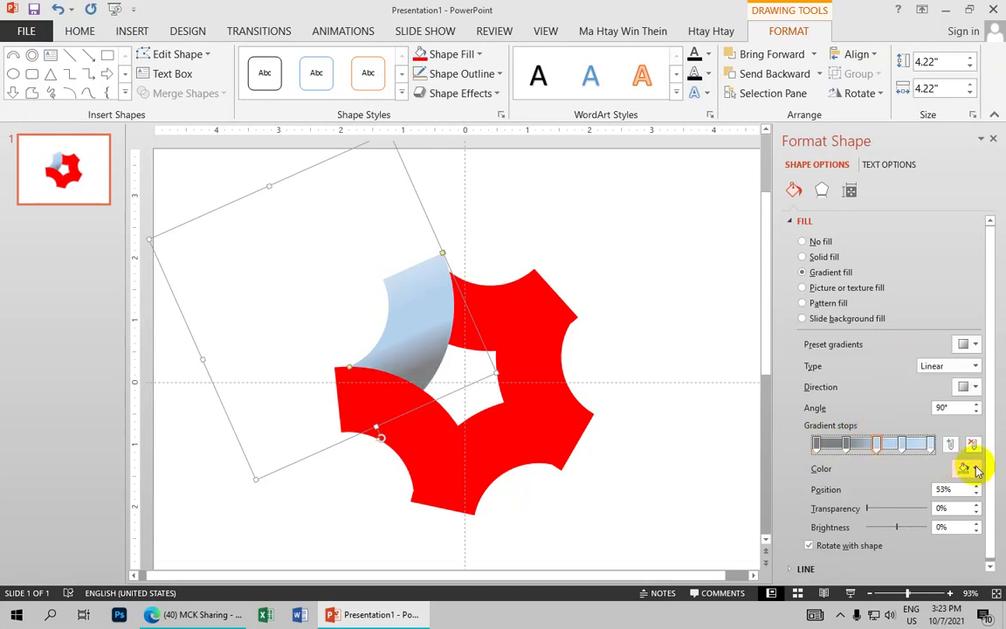
click(976, 470)
click(887, 342)
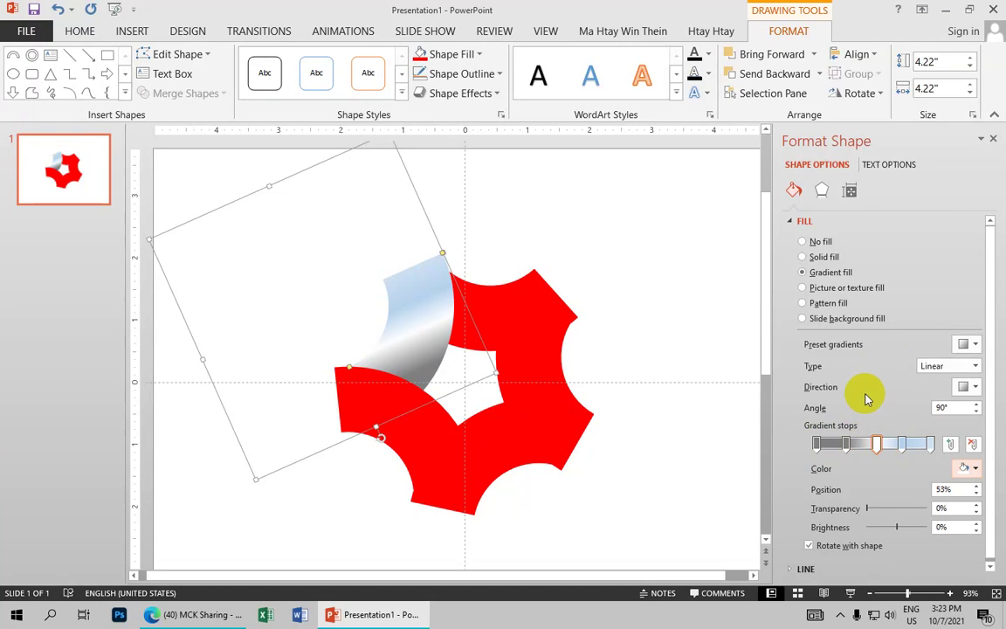
Set the 75% and 100% gradient stops to mid grey.
click(899, 445)
click(971, 468)
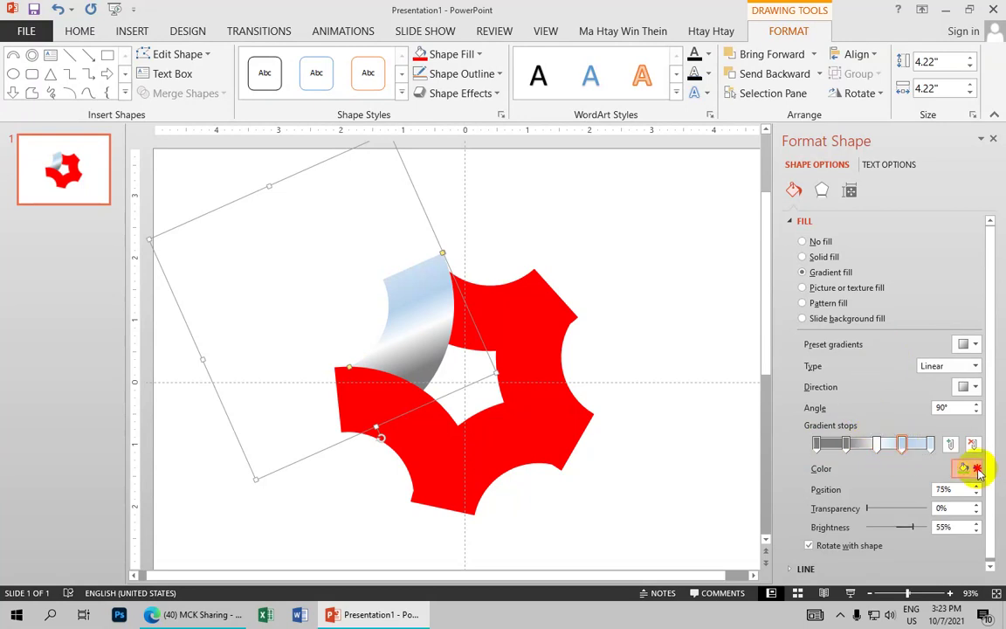
click(901, 360)
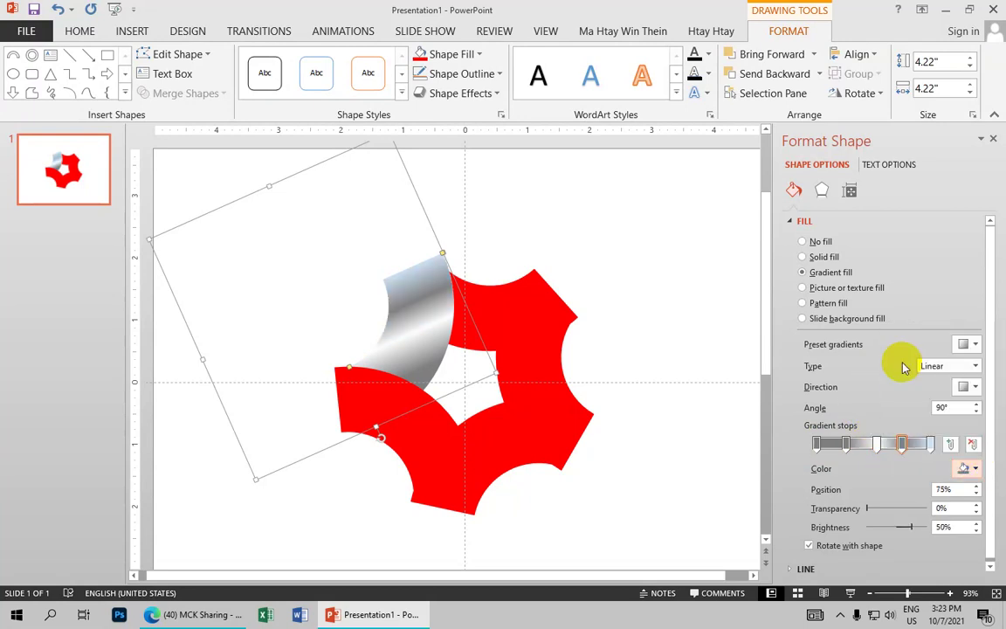
click(929, 445)
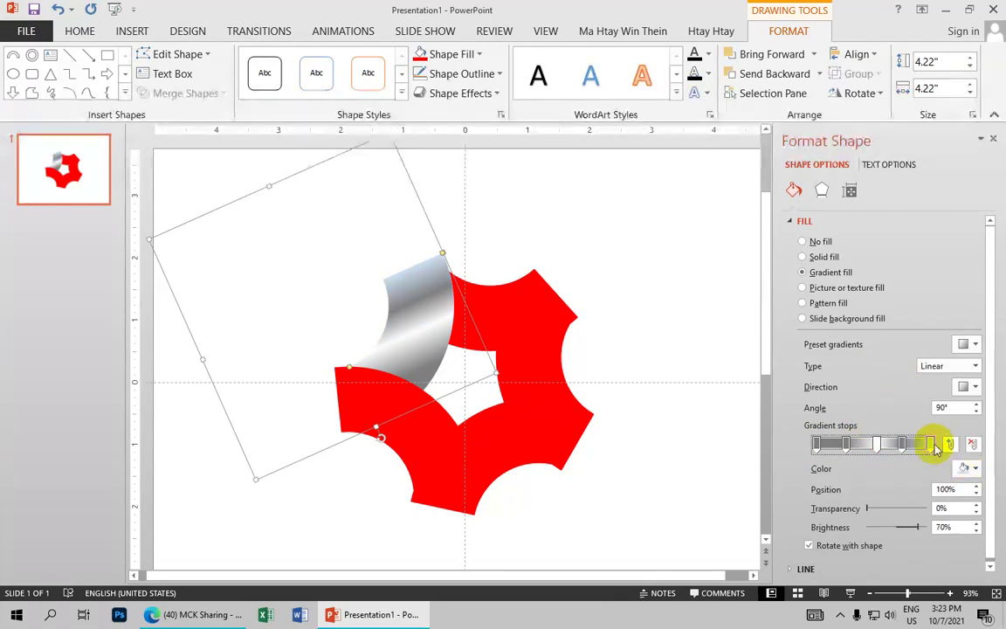
click(970, 467)
click(901, 360)
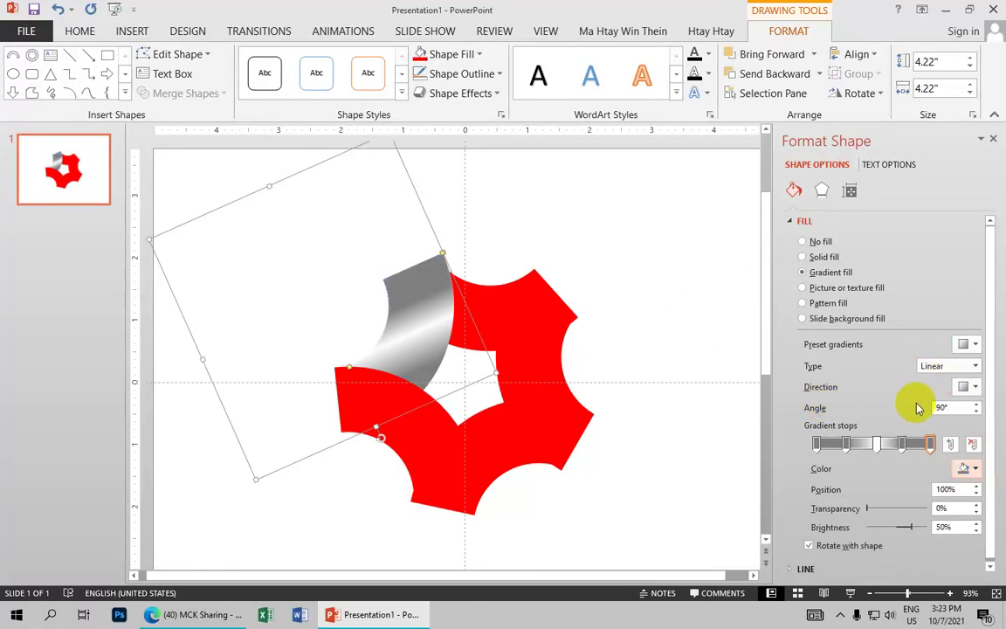
Raise the gradient angle to 100° and slide the white highlight stop further along the bar.
click(976, 405)
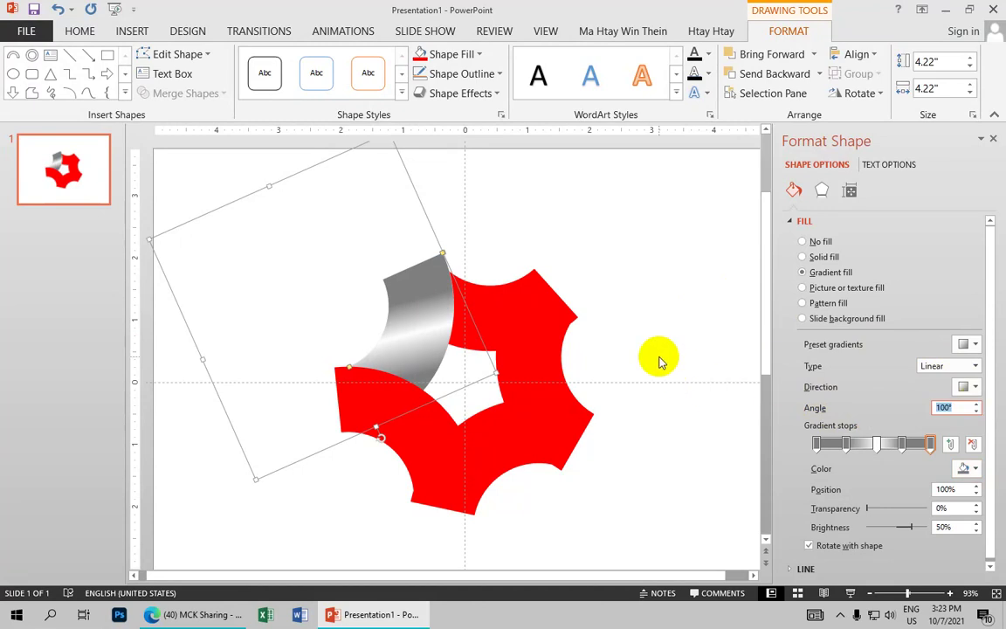
click(663, 310)
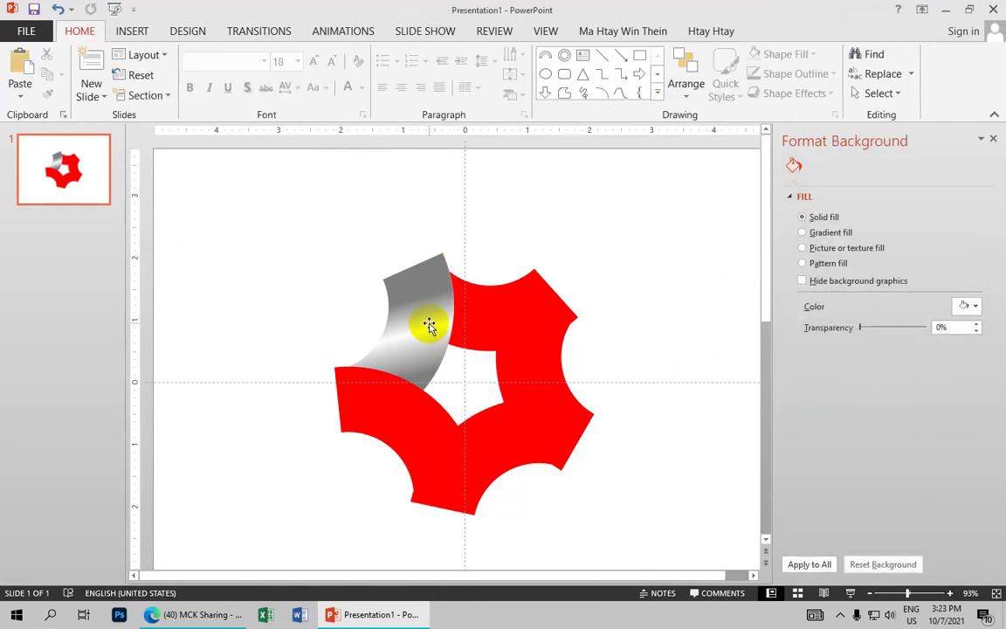
click(428, 324)
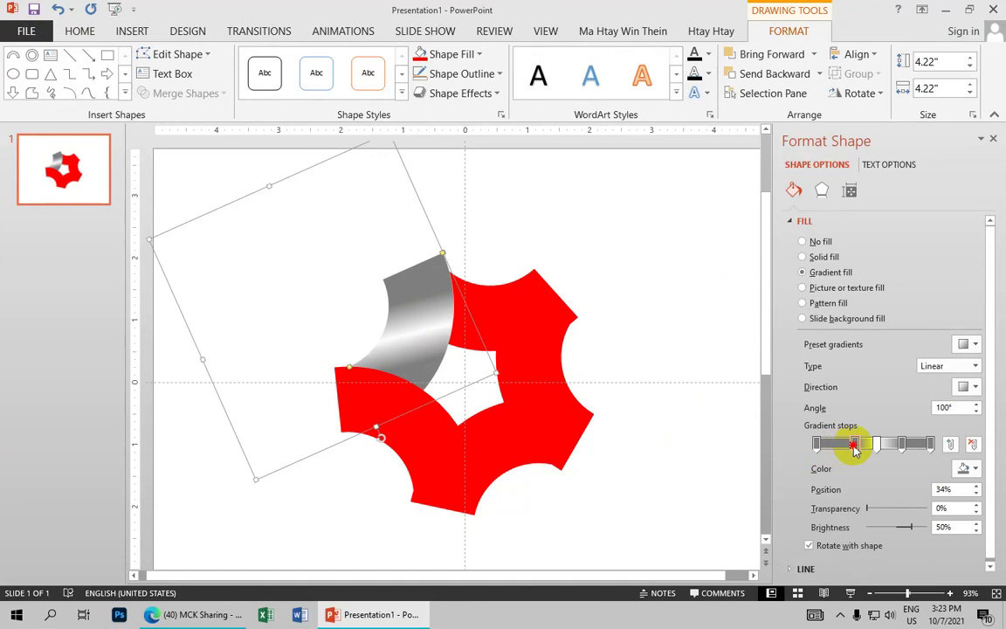
drag(847, 447, 892, 447)
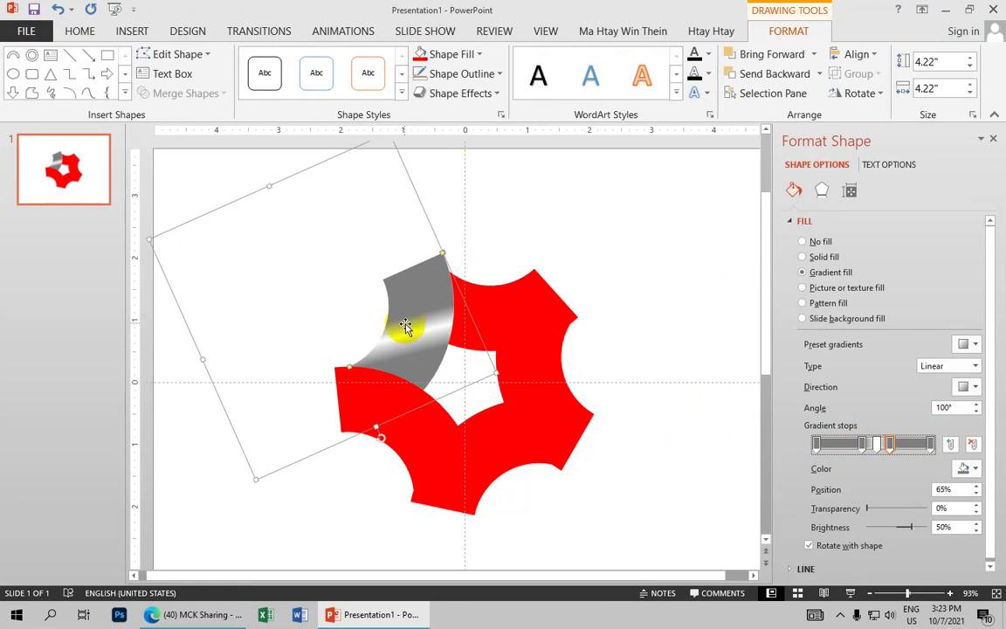
click(79, 33)
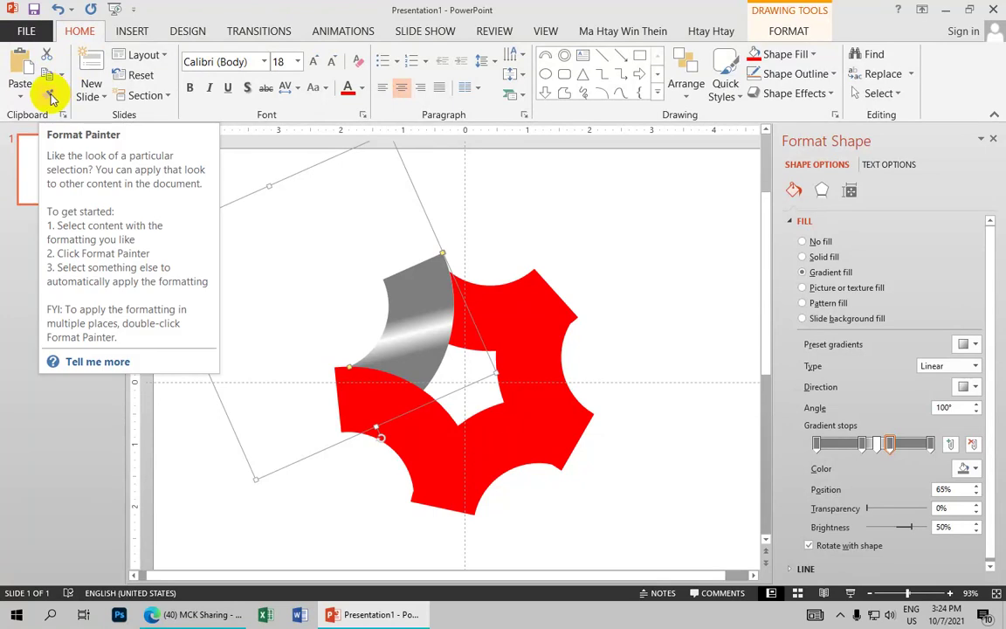
Format-paint the grey gradient onto the lower-left, lower-right and right pieces.
click(51, 96)
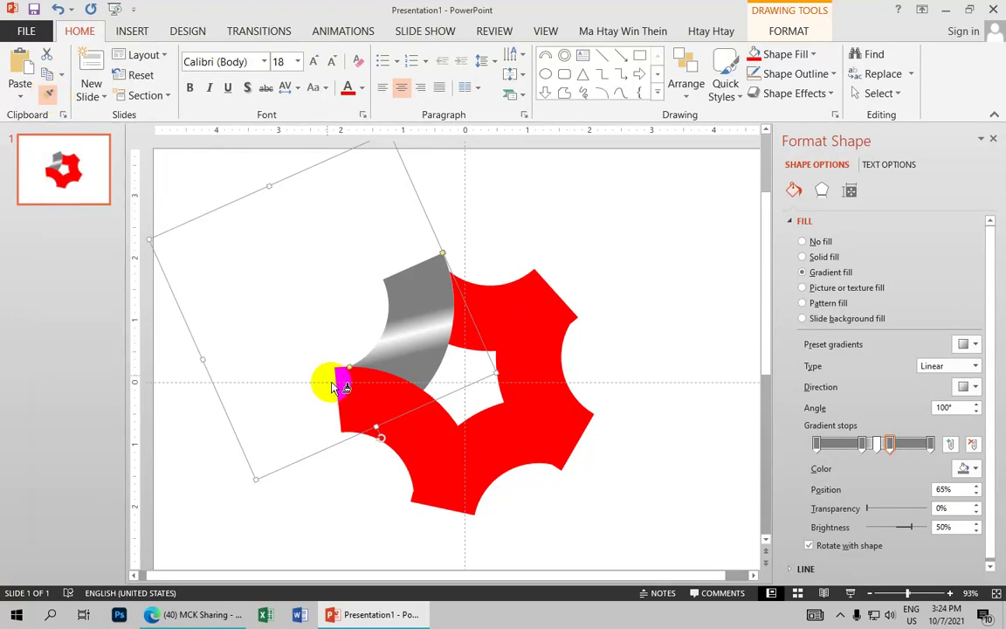
click(413, 428)
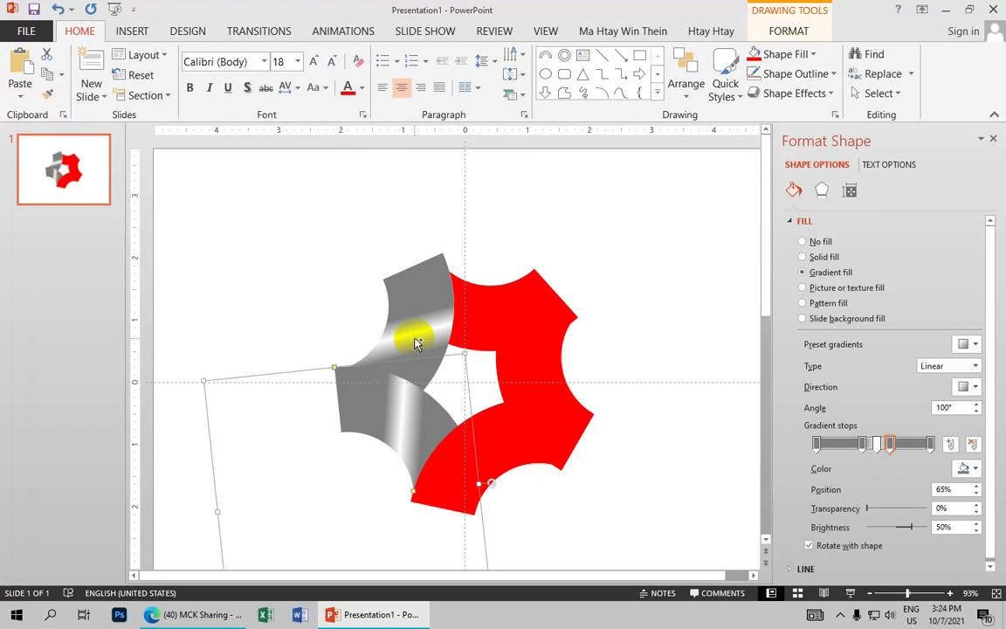
click(48, 99)
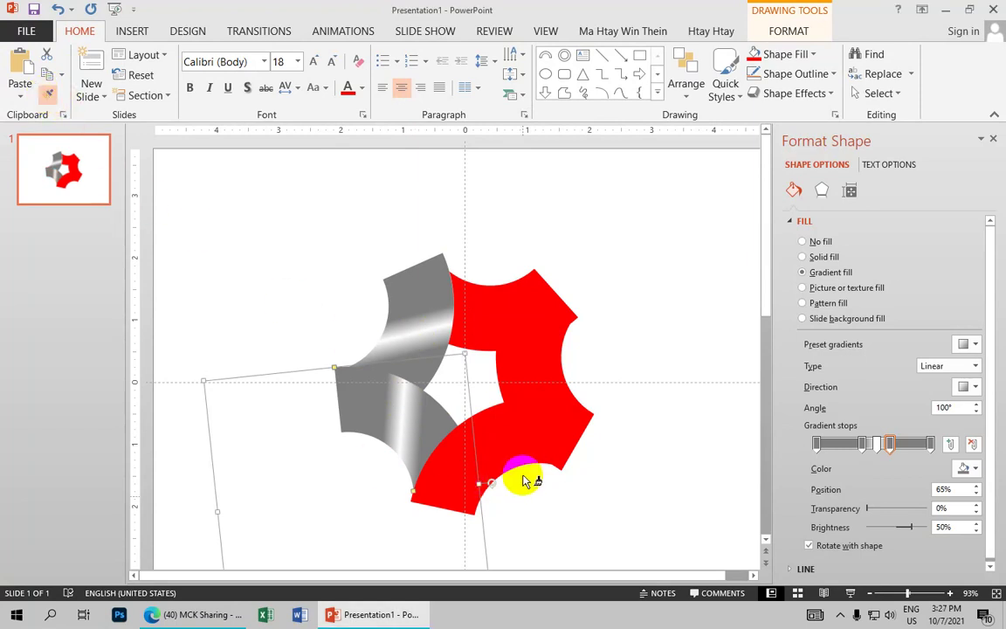
click(509, 447)
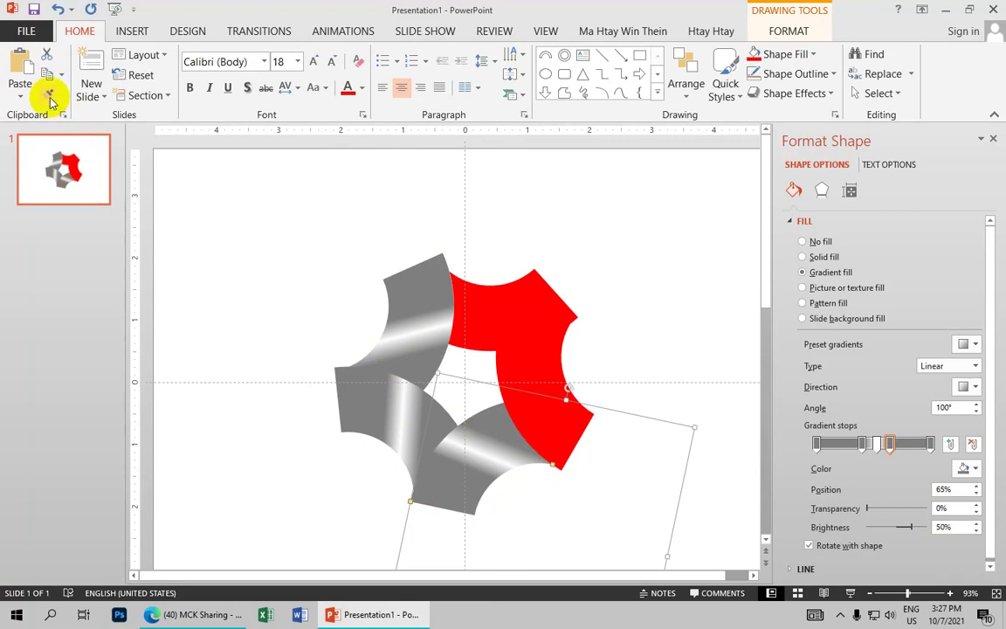
click(50, 96)
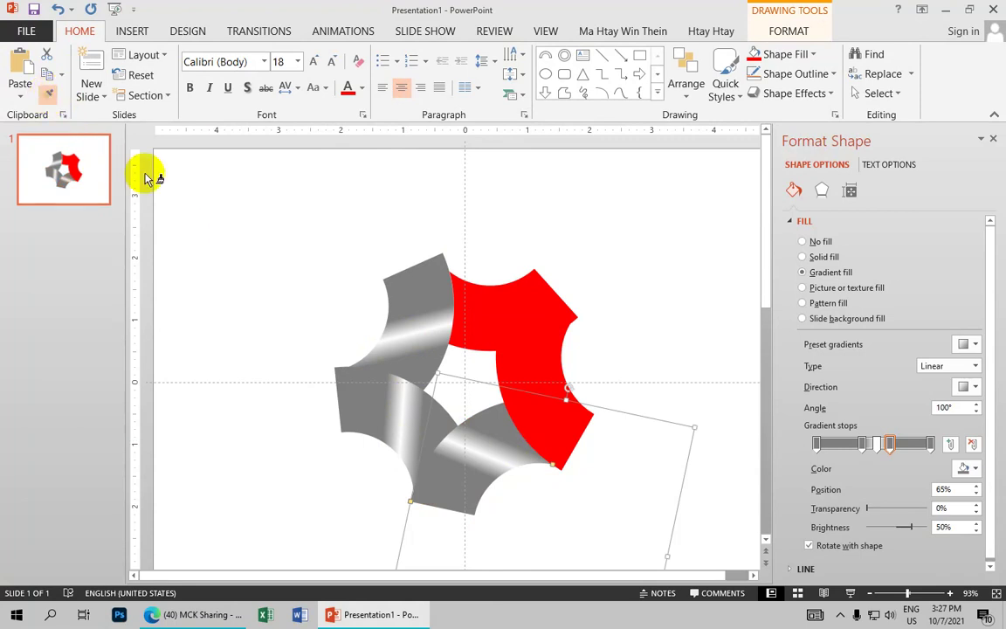
click(536, 349)
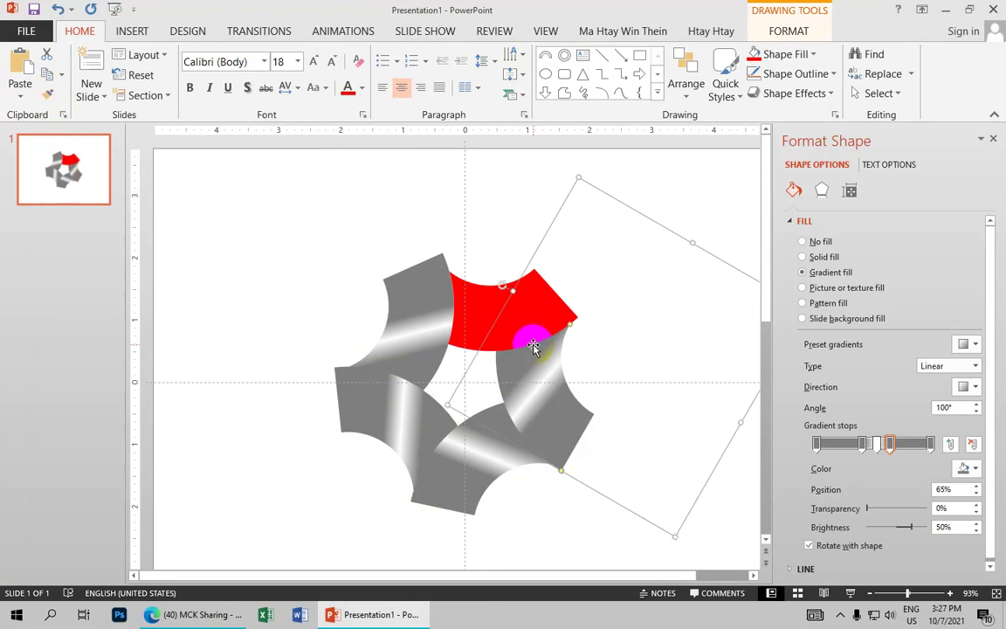
Paint the grey gradient onto the top piece, then select all shapes on the slide.
click(50, 96)
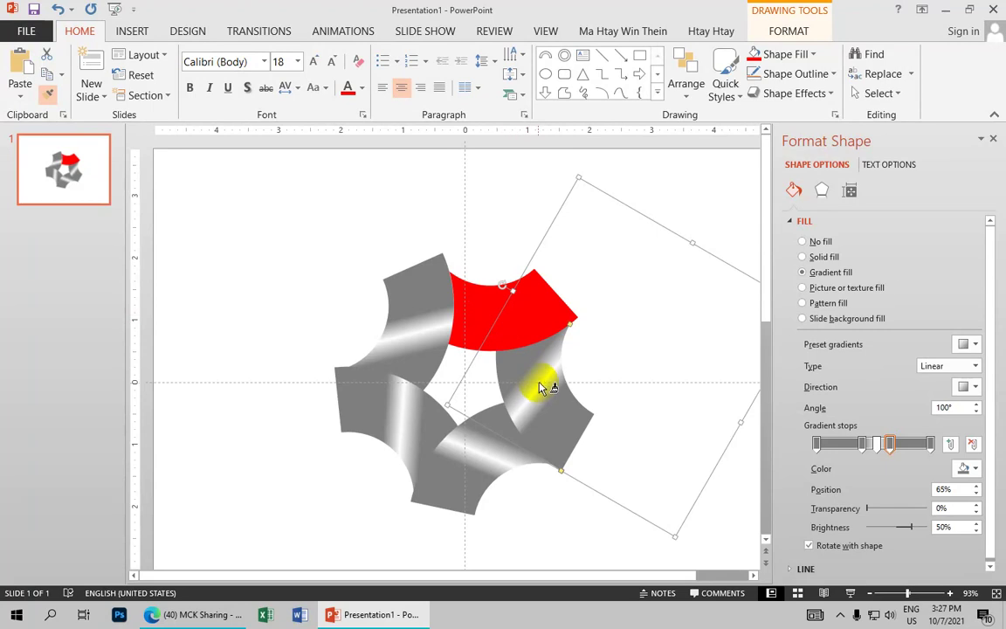
click(489, 309)
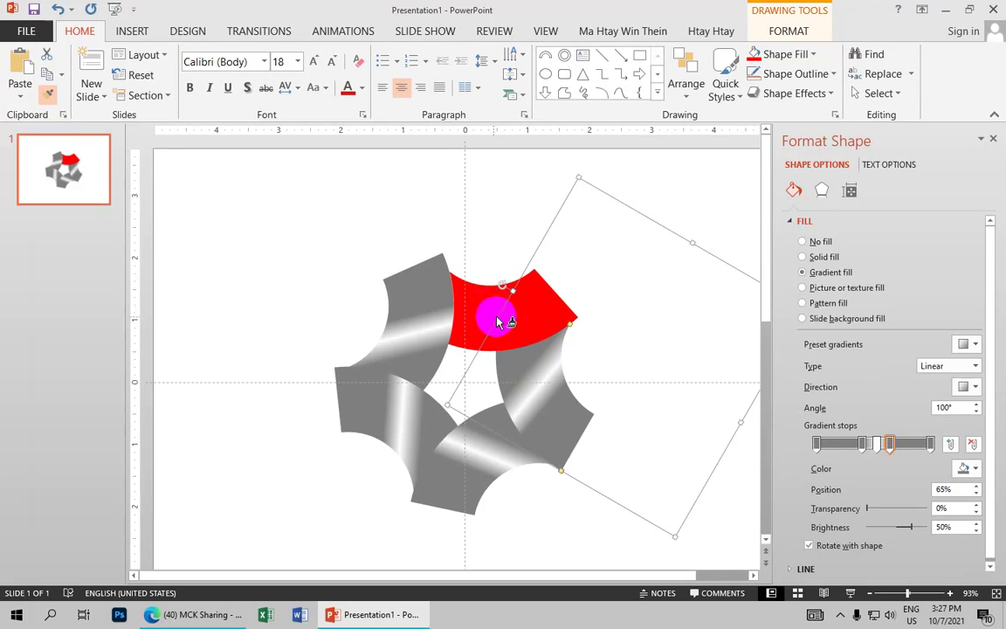
click(531, 343)
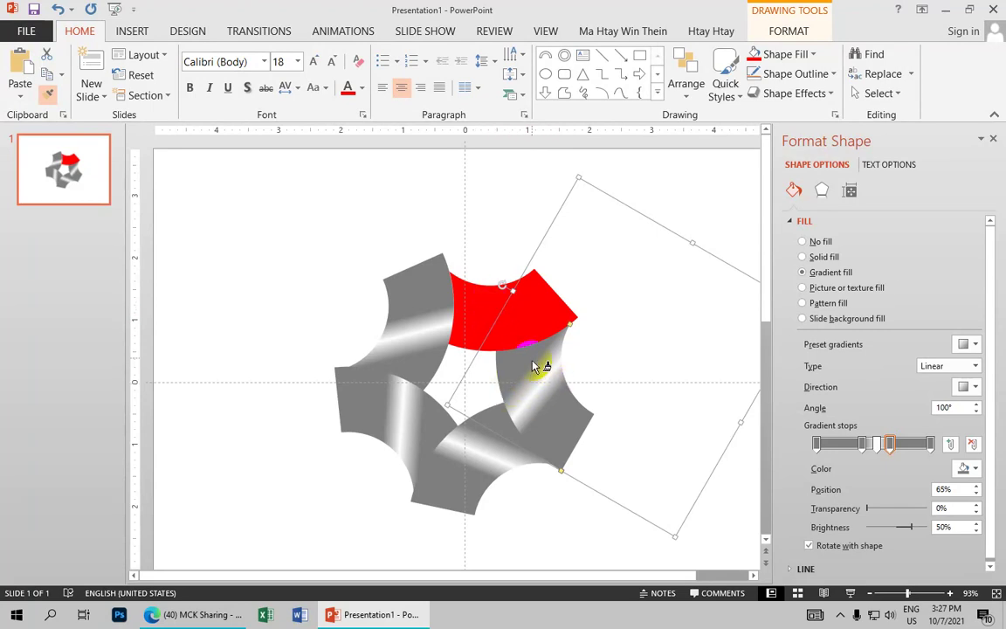
click(461, 297)
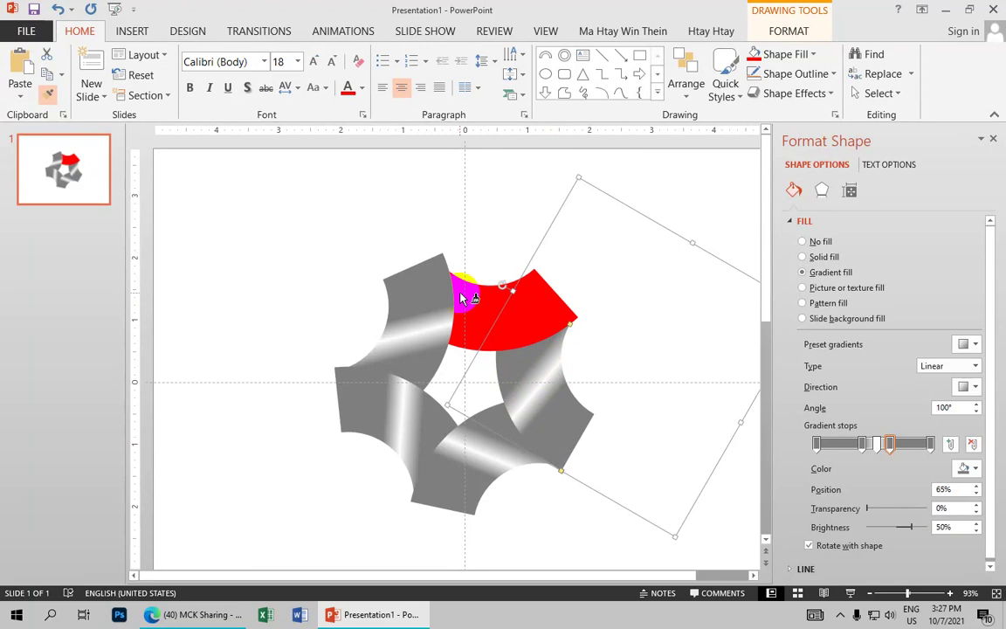
click(461, 297)
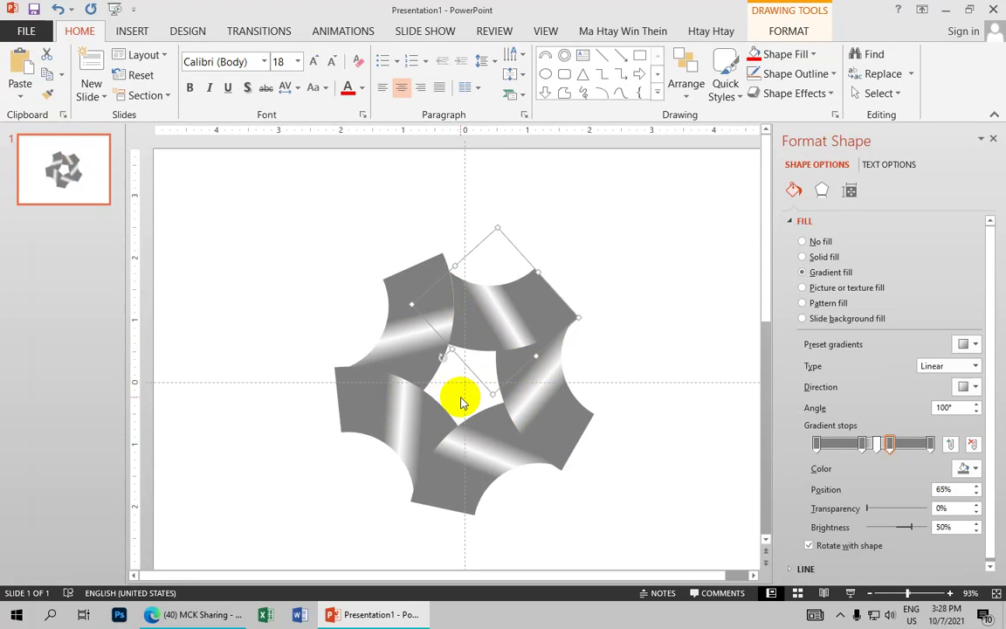
key(ctrl+a)
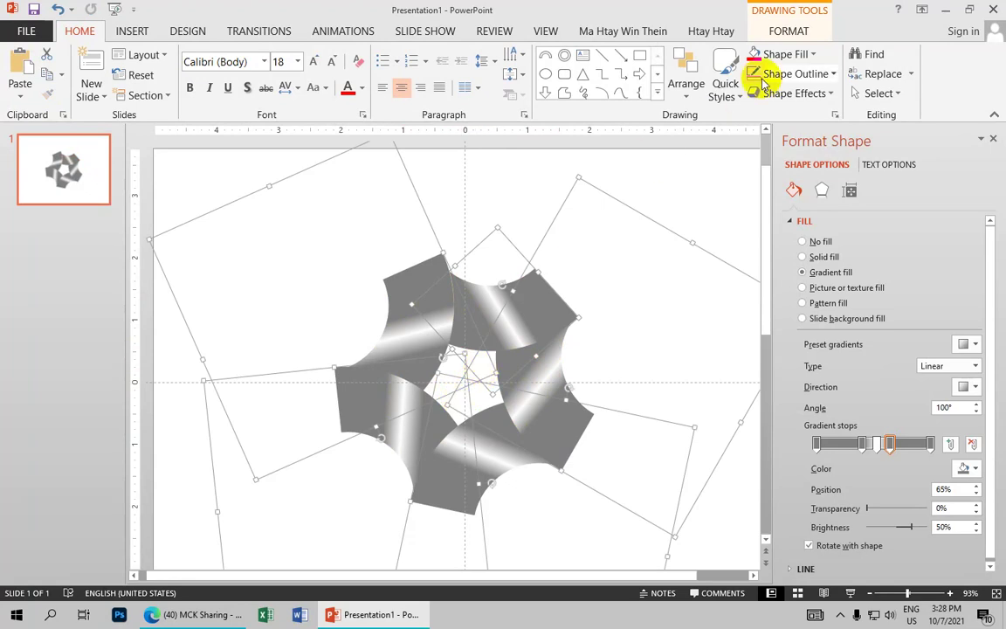
Group the five silver ring segments into one object, close the Format Shape pane and zoom to 78%.
click(788, 31)
click(864, 74)
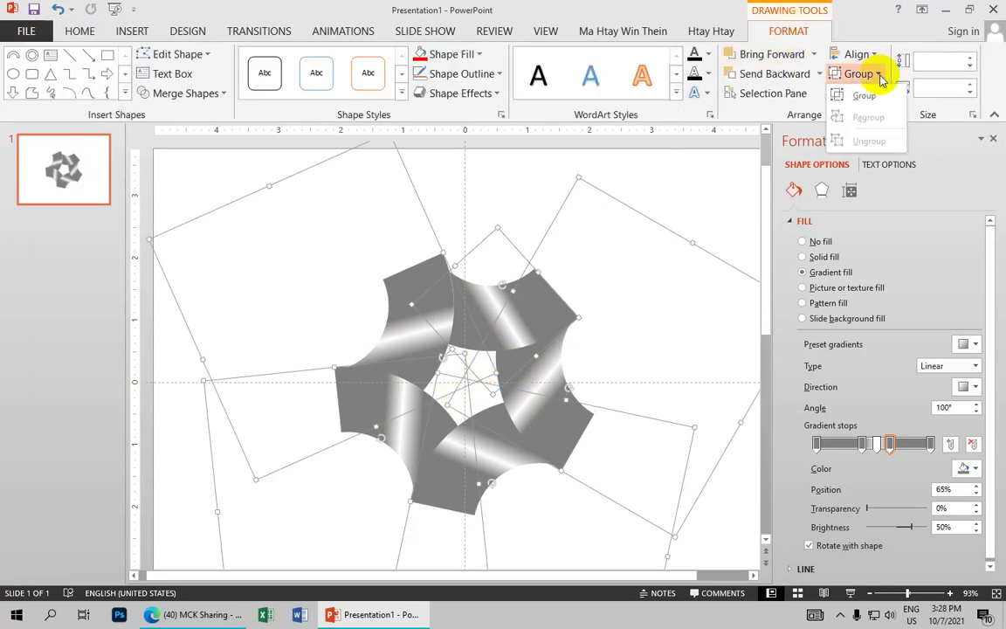
click(867, 96)
scroll(579, 359, down, 2)
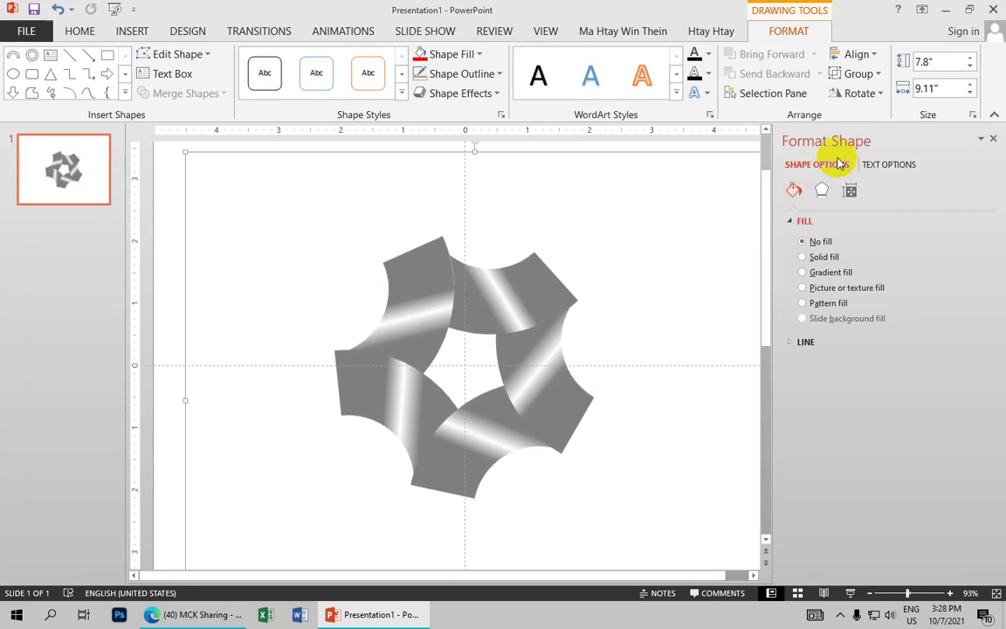
click(992, 140)
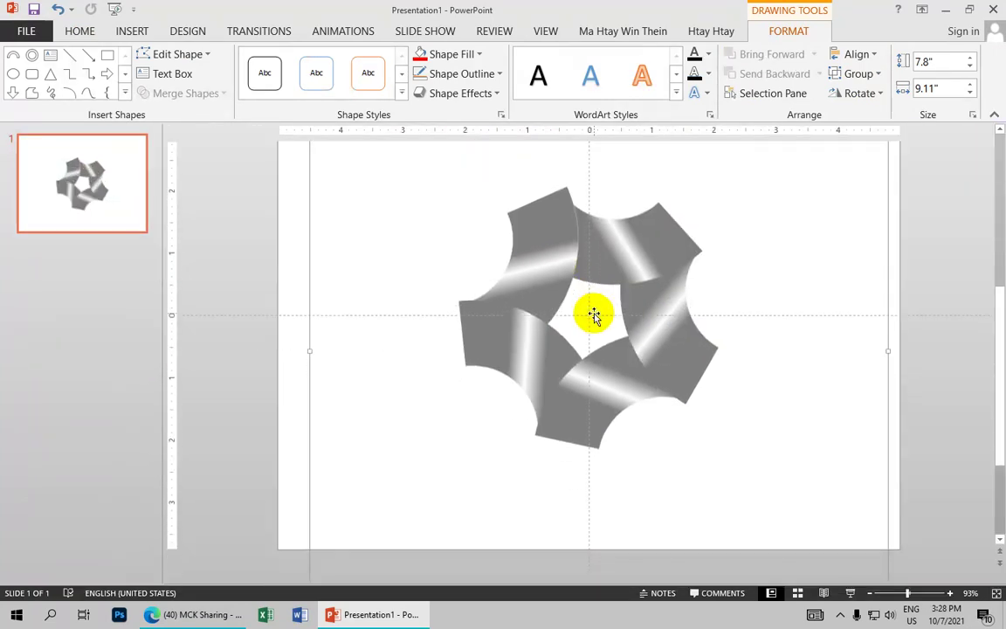
drag(905, 596, 902, 595)
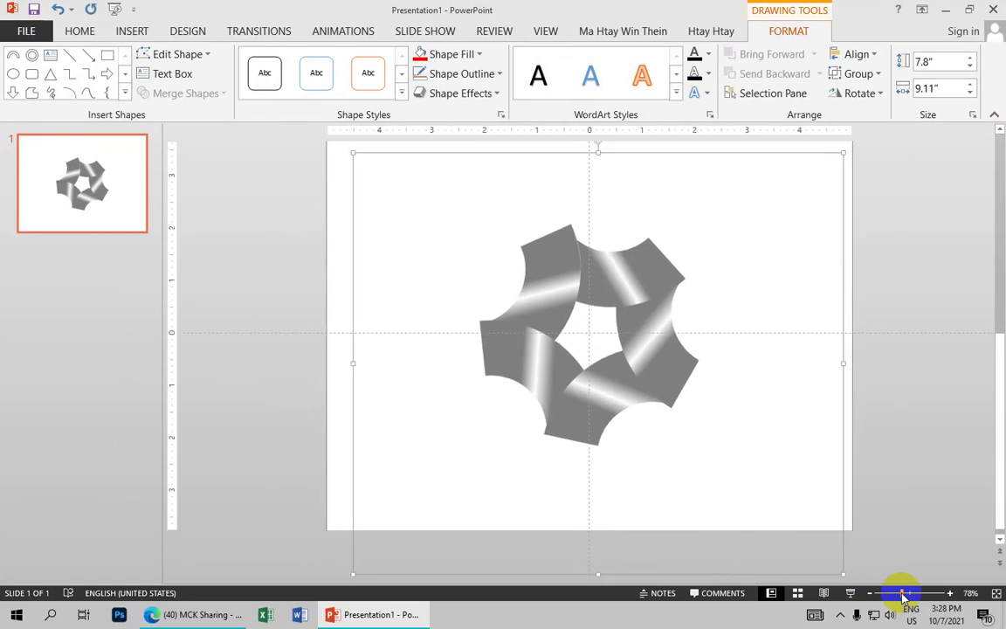
click(908, 371)
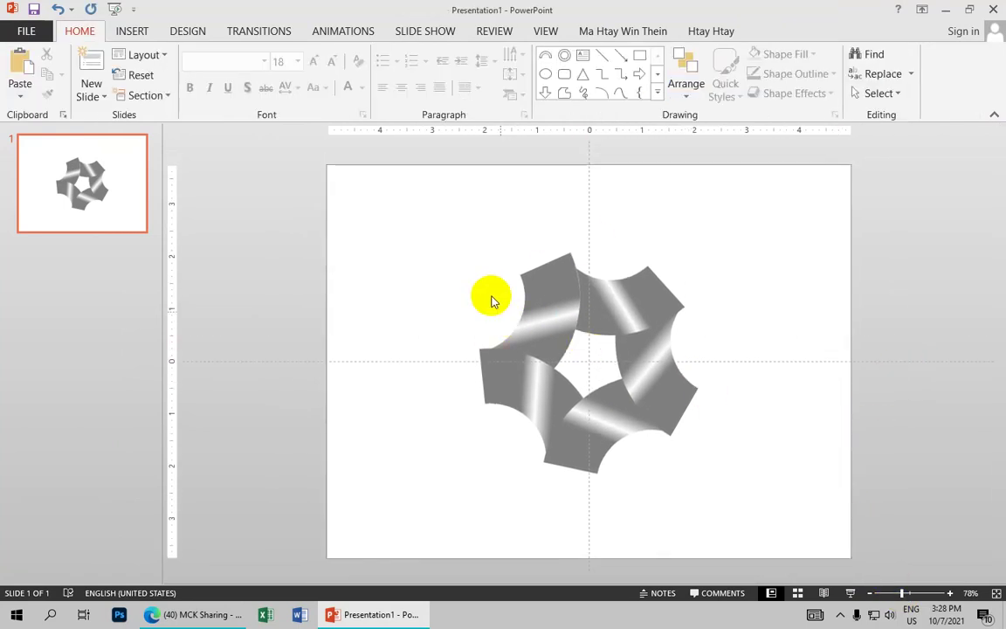
Give the slide background a gradient fill and remove its extra gradient stops.
click(185, 34)
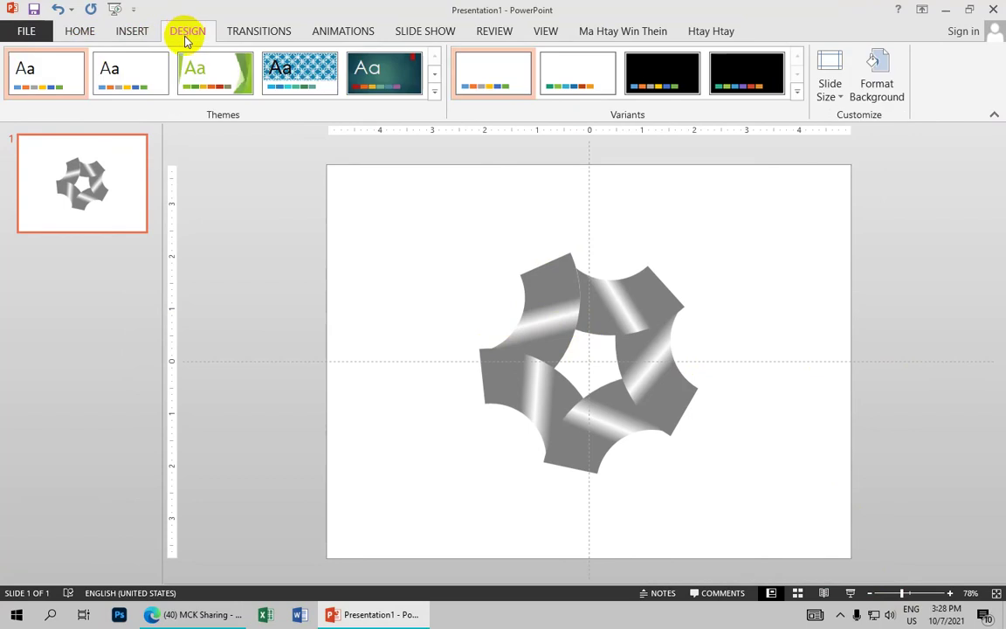
click(873, 98)
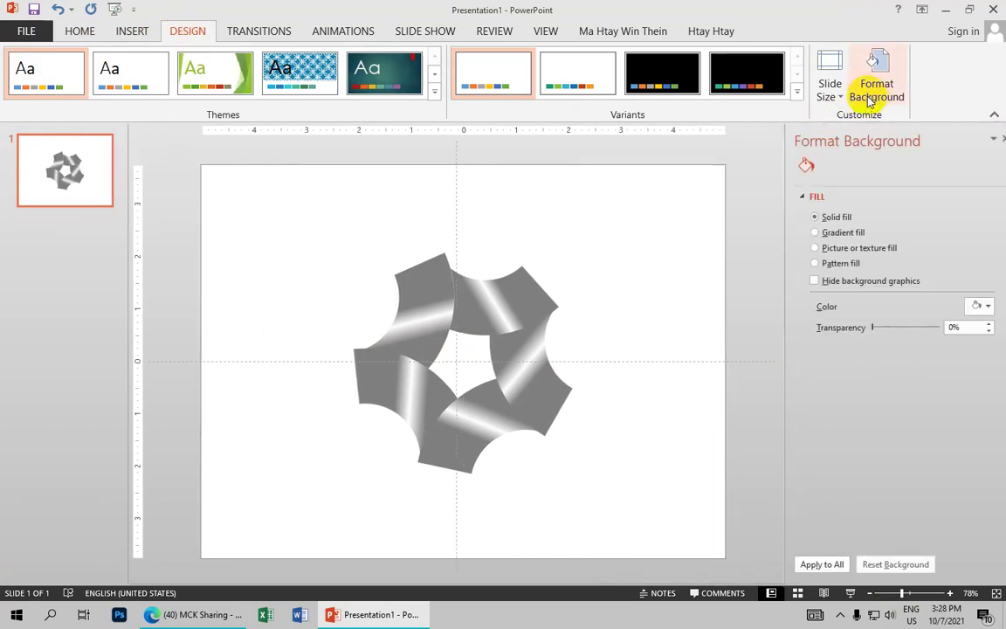
click(827, 234)
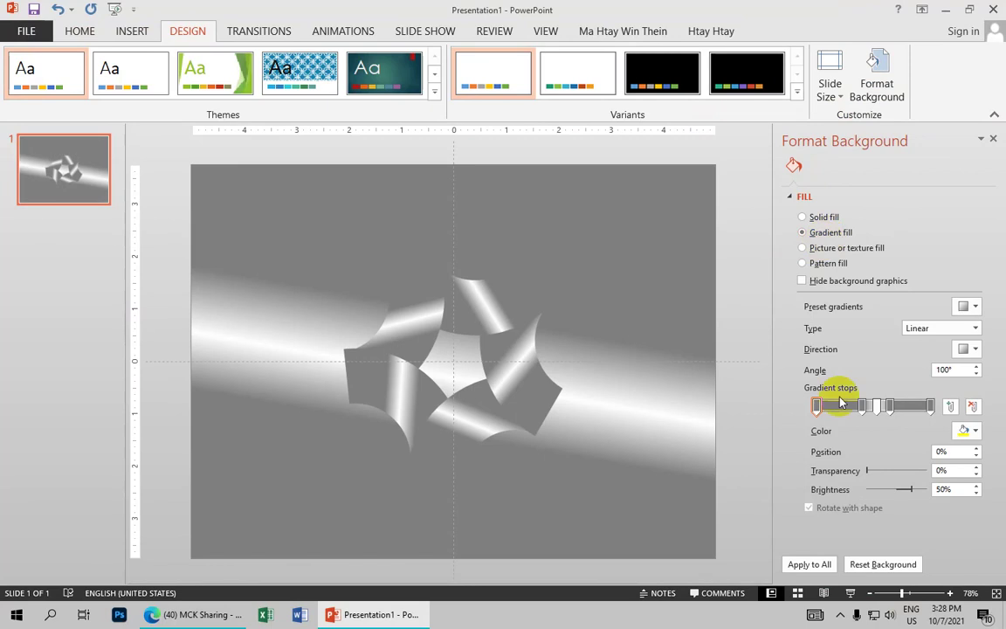
mouse_move(861, 407)
mouse_down()
mouse_move(871, 384)
mouse_move(898, 386)
mouse_move(877, 407)
mouse_up()
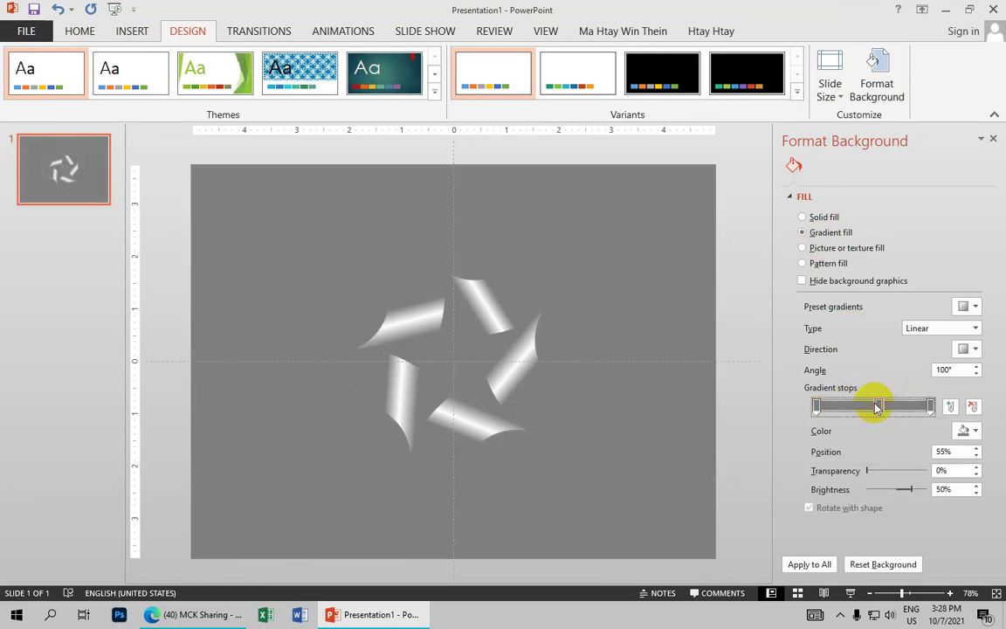
Try stop colours: white for both end stops and light blue for the middle stop.
click(818, 407)
click(963, 431)
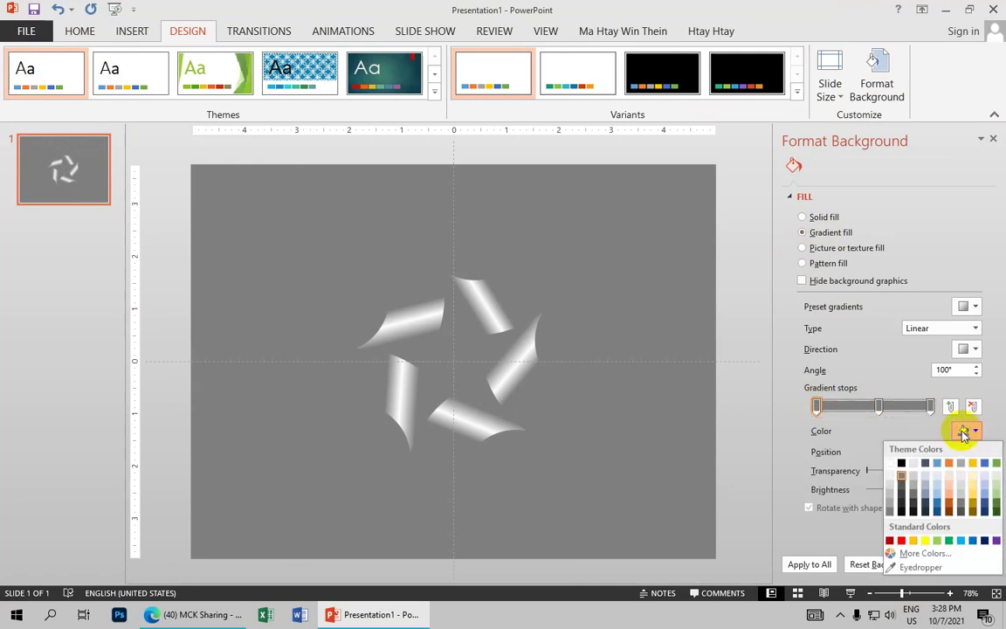
click(924, 541)
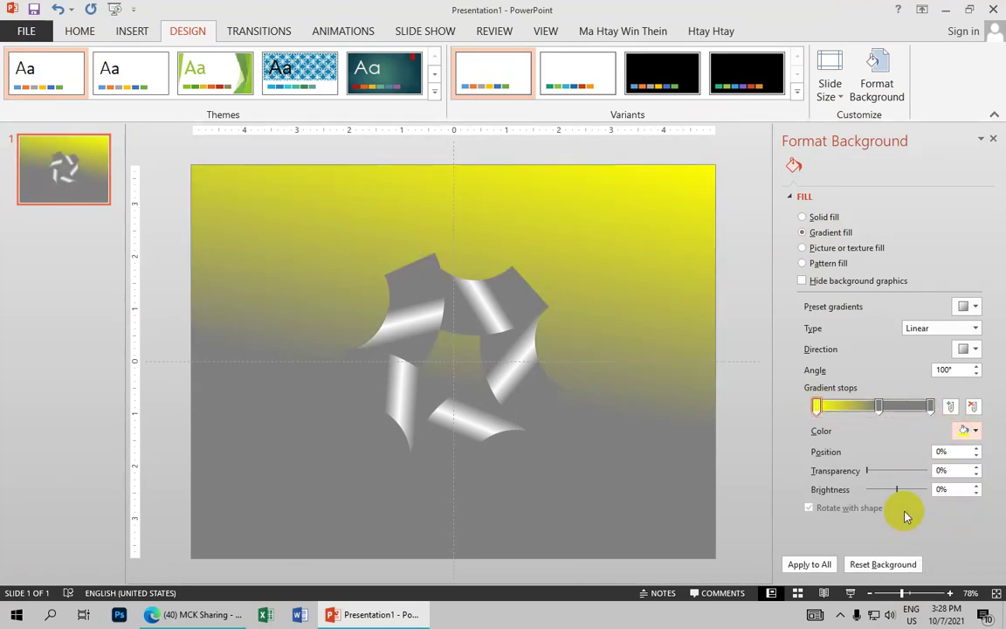
click(818, 407)
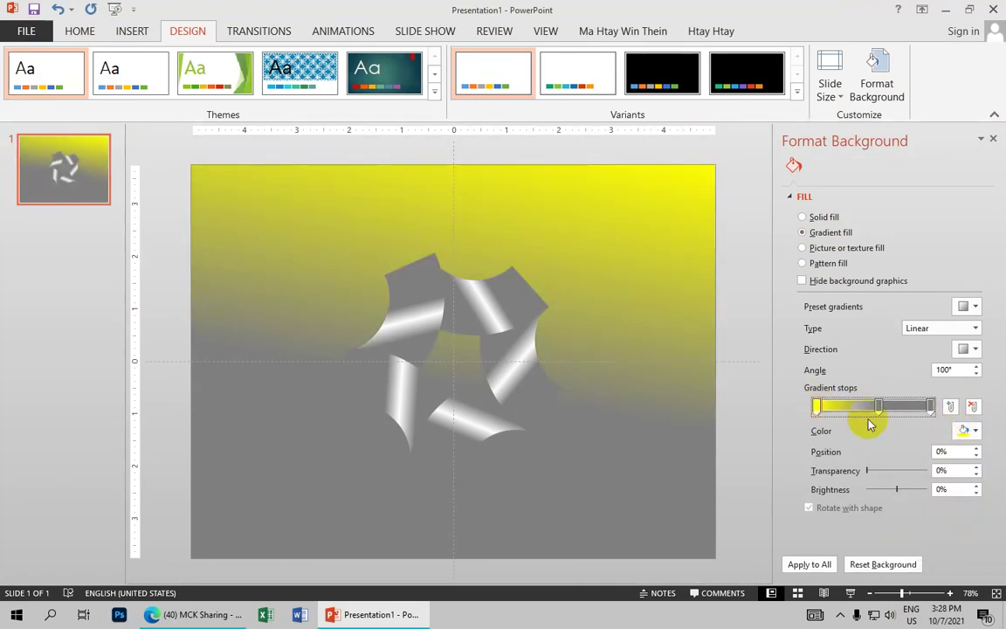
click(975, 434)
click(890, 463)
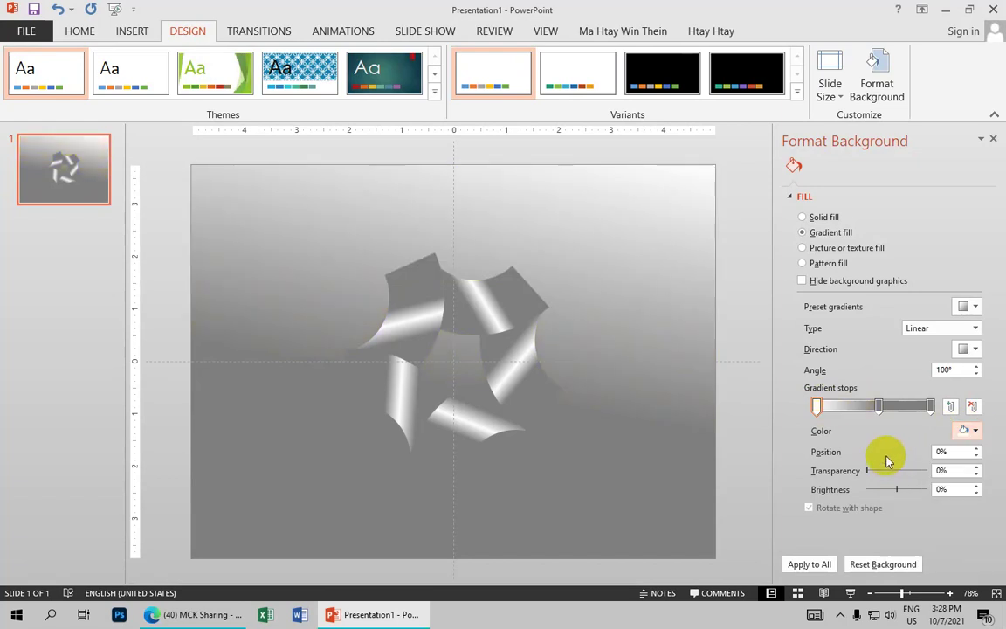
click(929, 406)
click(972, 432)
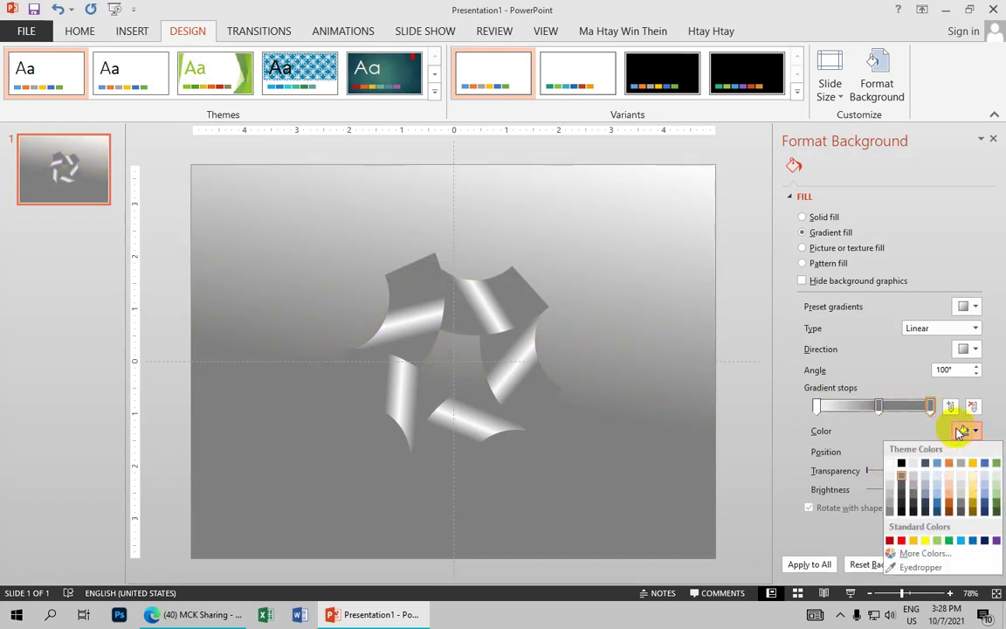
click(895, 464)
click(879, 406)
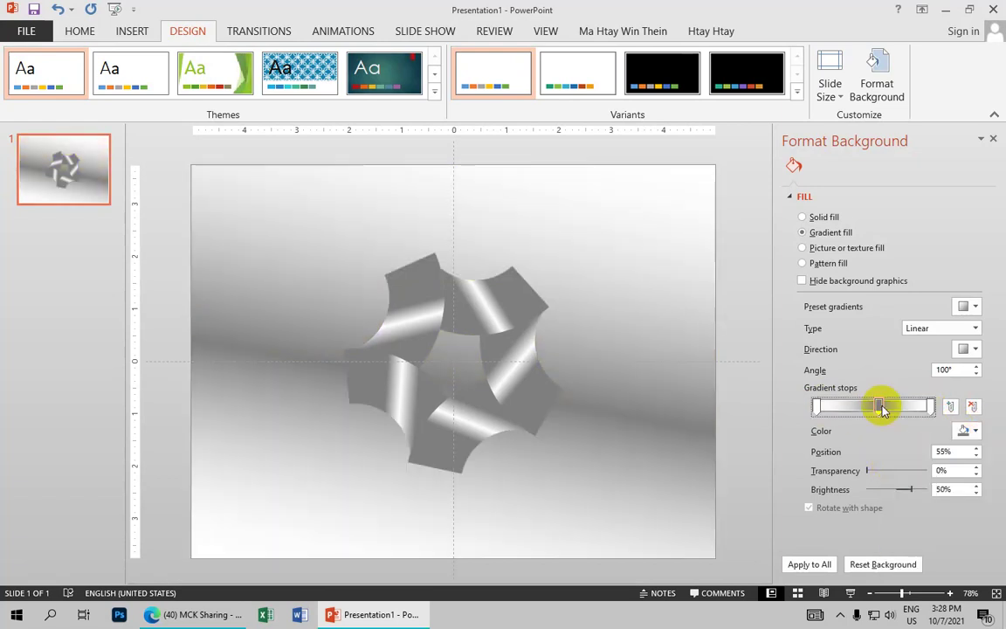
click(969, 430)
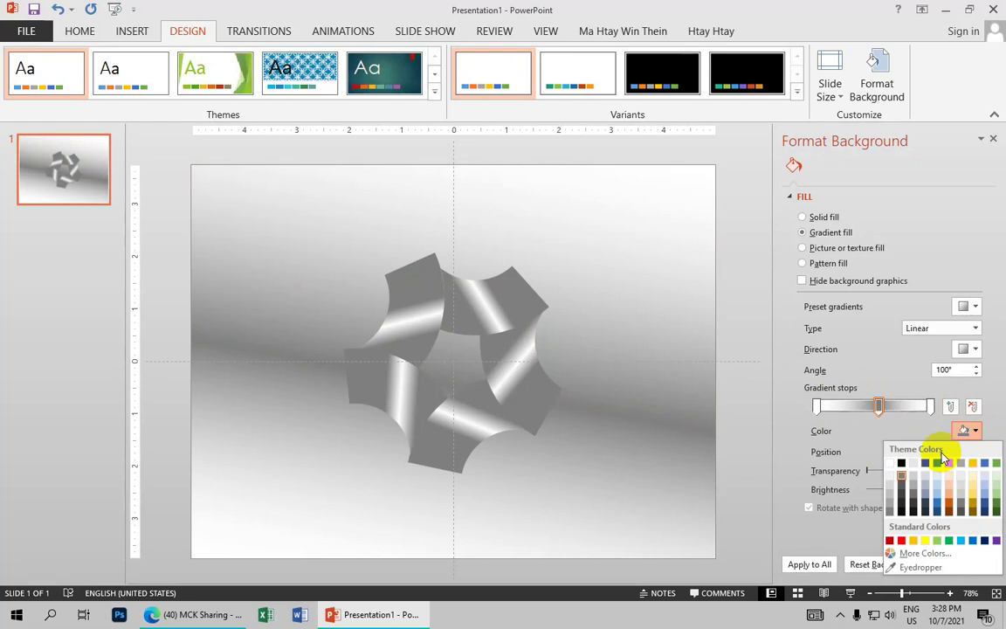
click(939, 498)
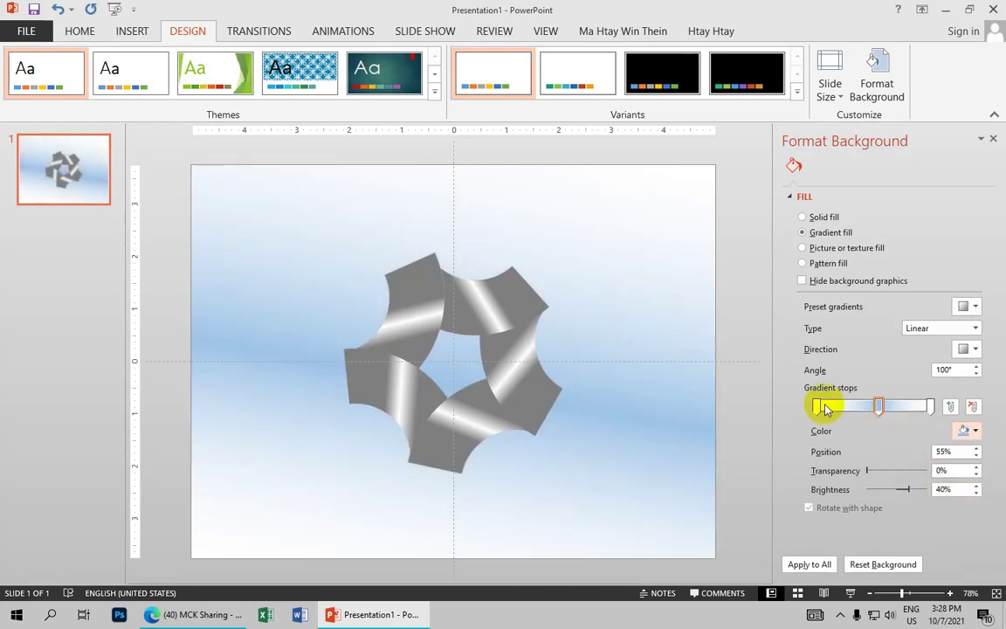
Recolour the gradient with light blue end stops and a dark blue-grey middle stop.
click(815, 407)
click(967, 430)
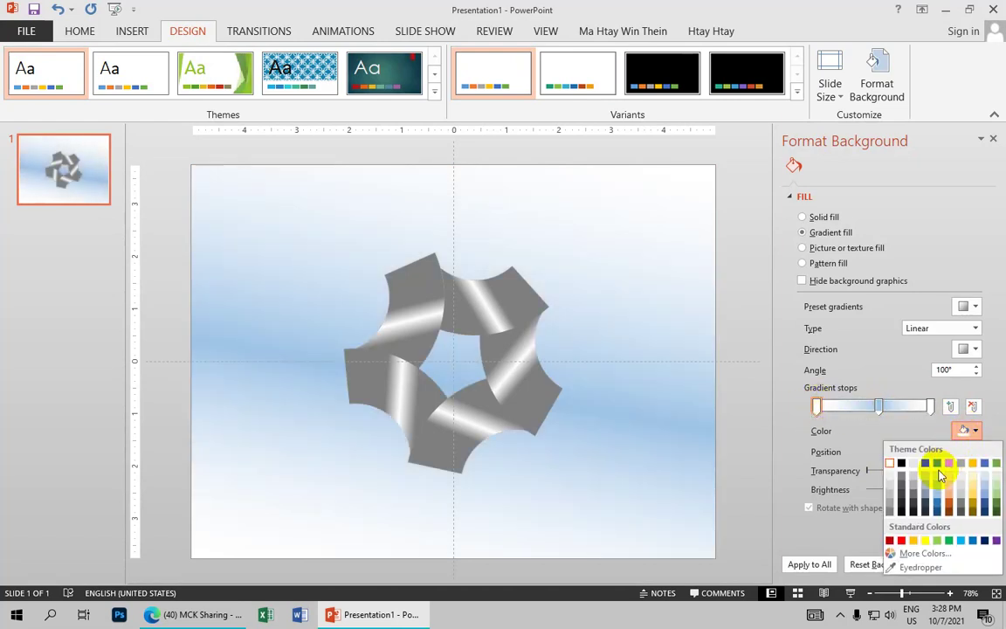
click(938, 489)
click(930, 406)
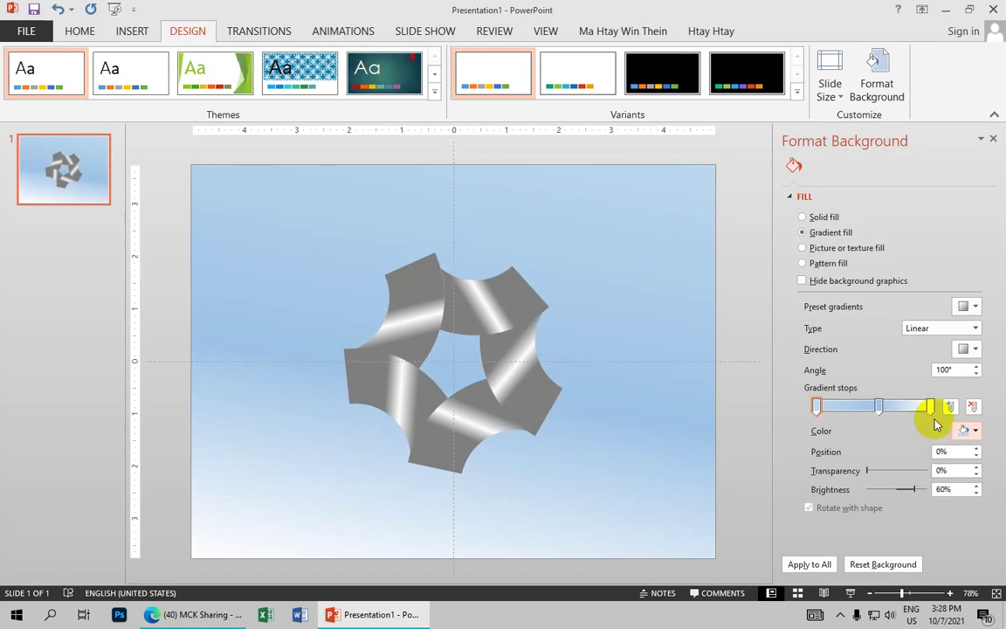
click(975, 430)
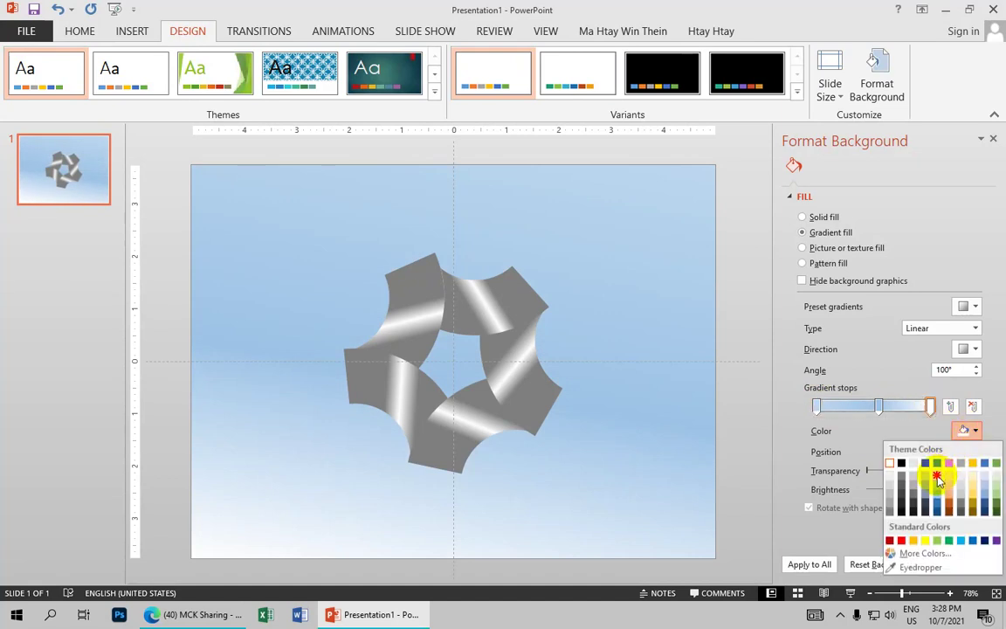
click(936, 479)
click(817, 406)
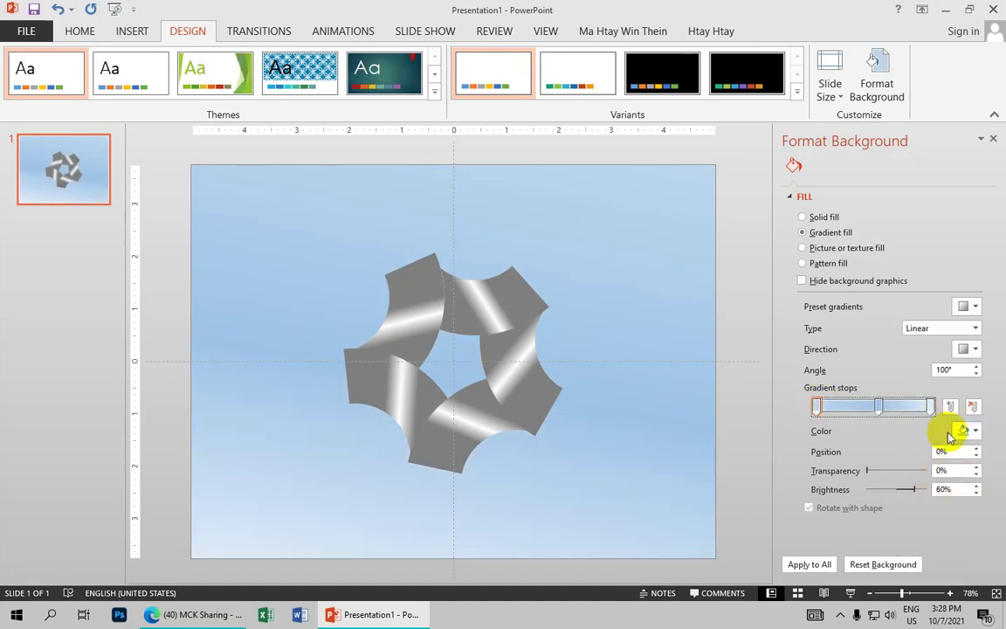
click(965, 430)
click(937, 478)
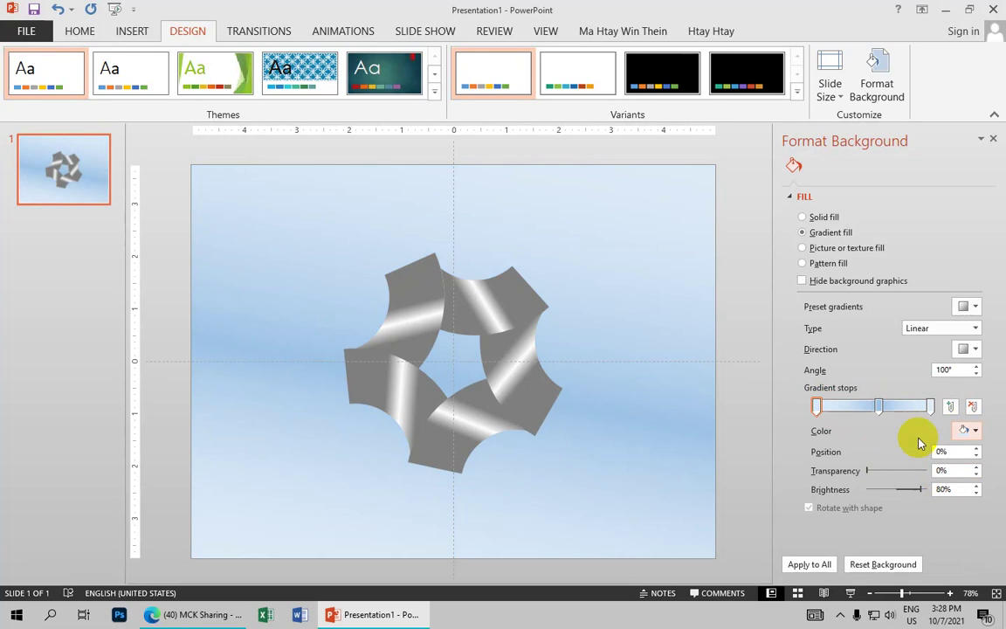
click(878, 406)
click(973, 431)
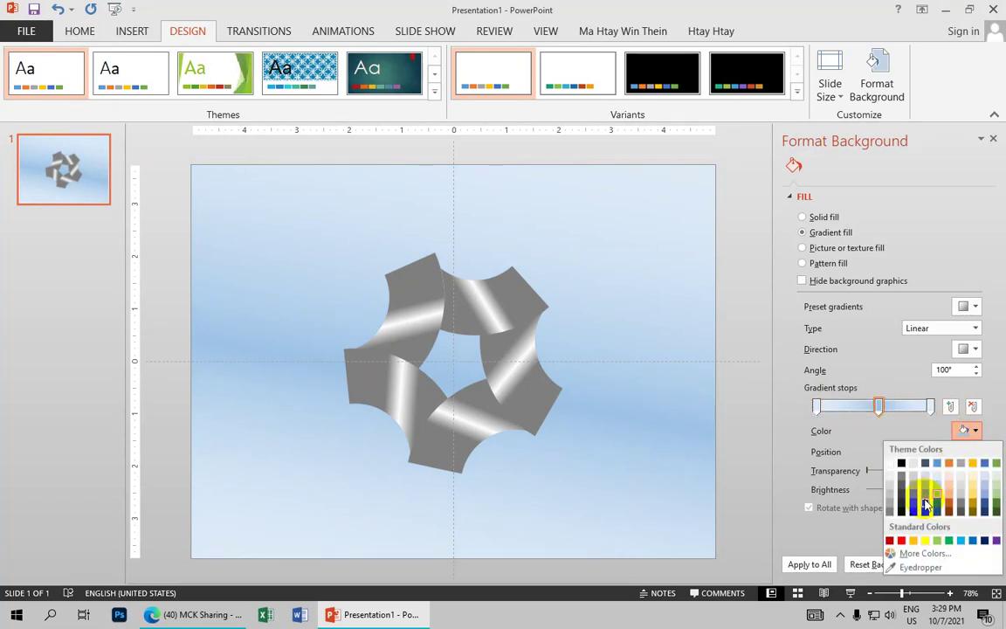
click(925, 505)
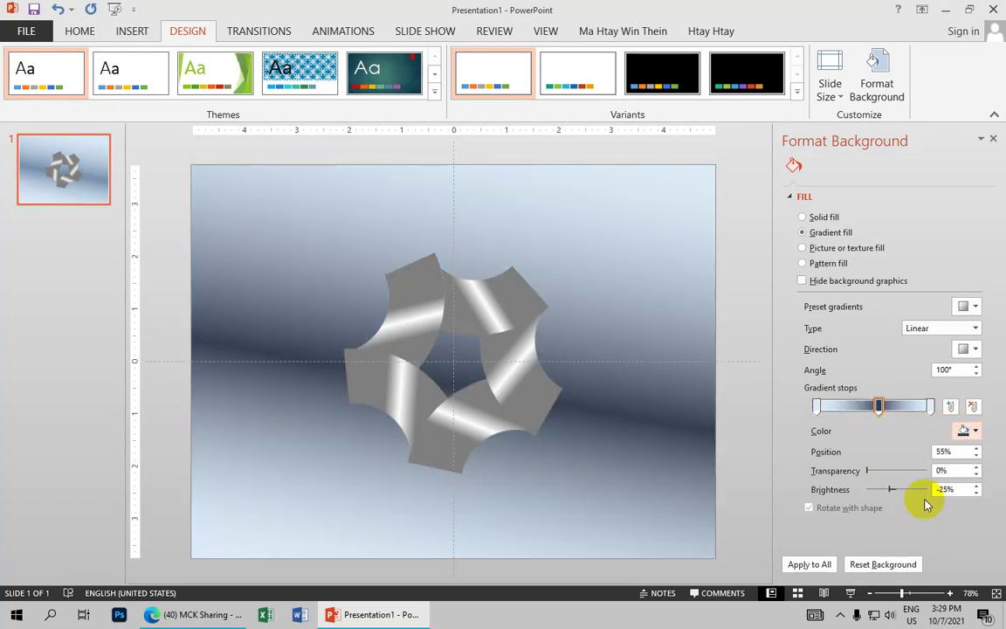
click(971, 328)
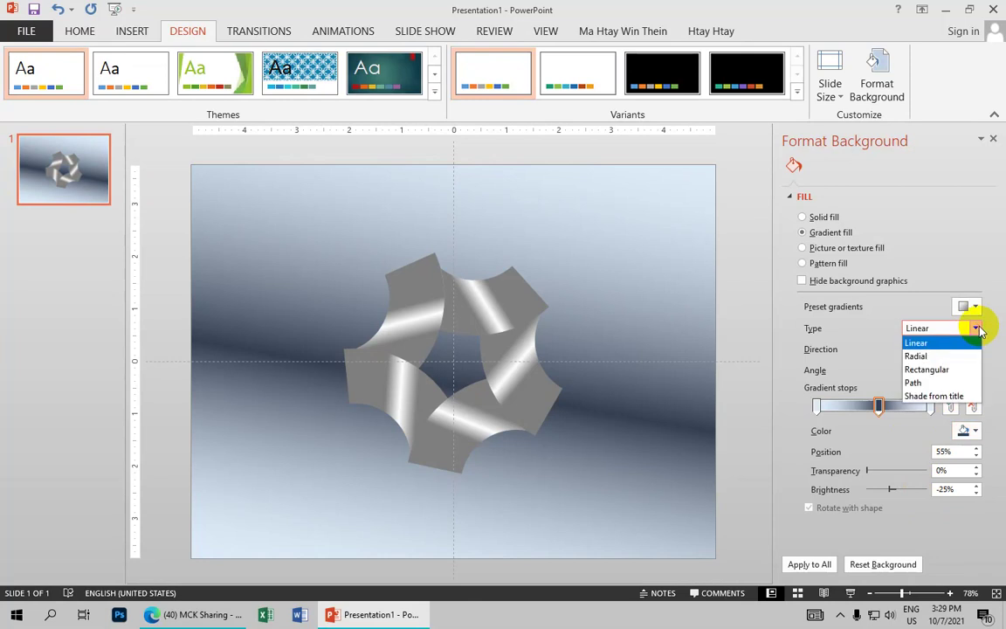
Make the background gradient Radial from the centre and move a stop from 74% to 60%.
click(942, 357)
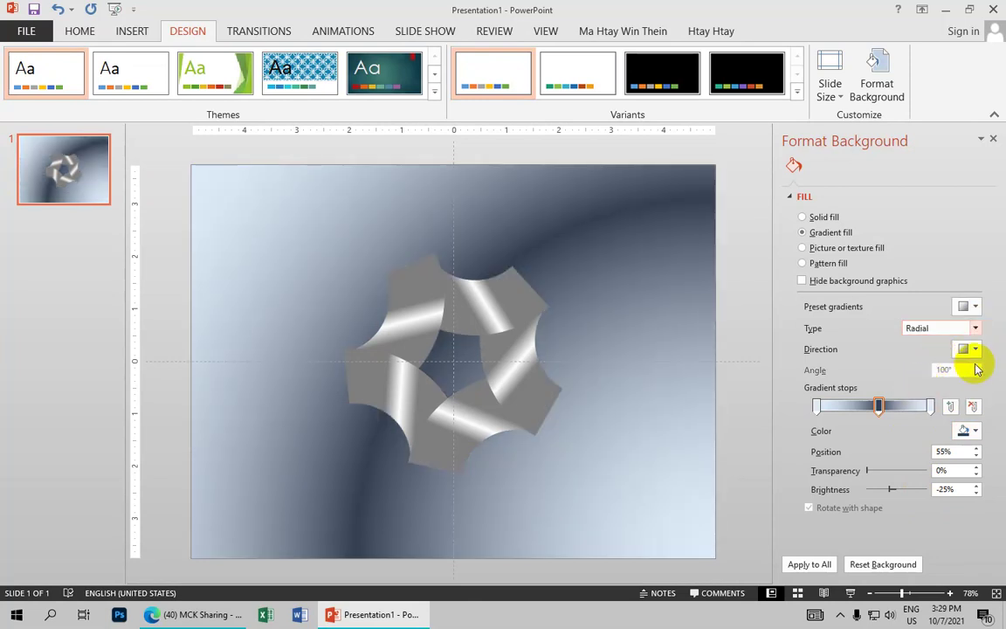
click(975, 350)
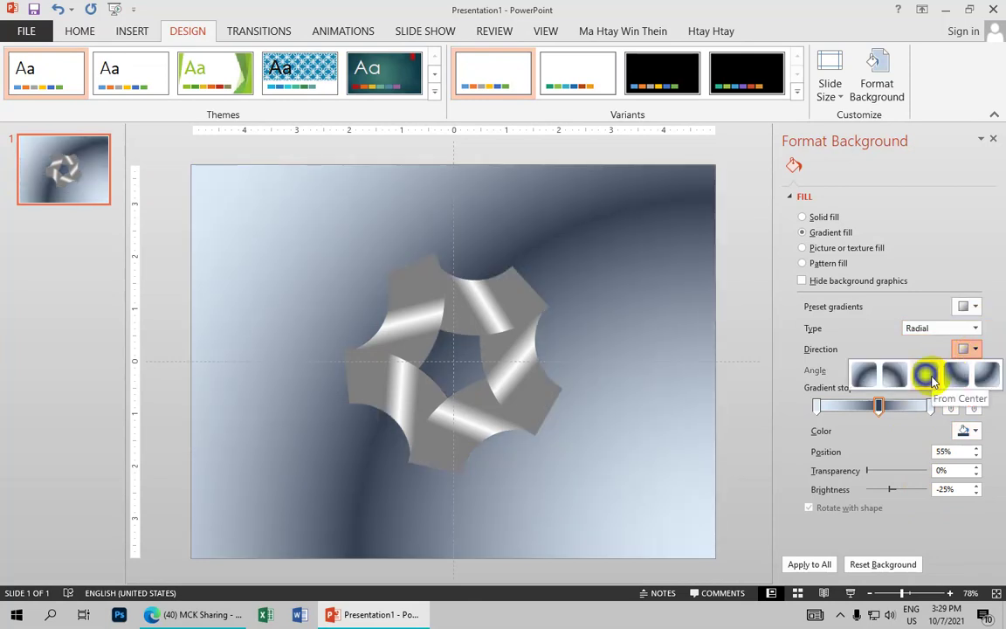
click(927, 377)
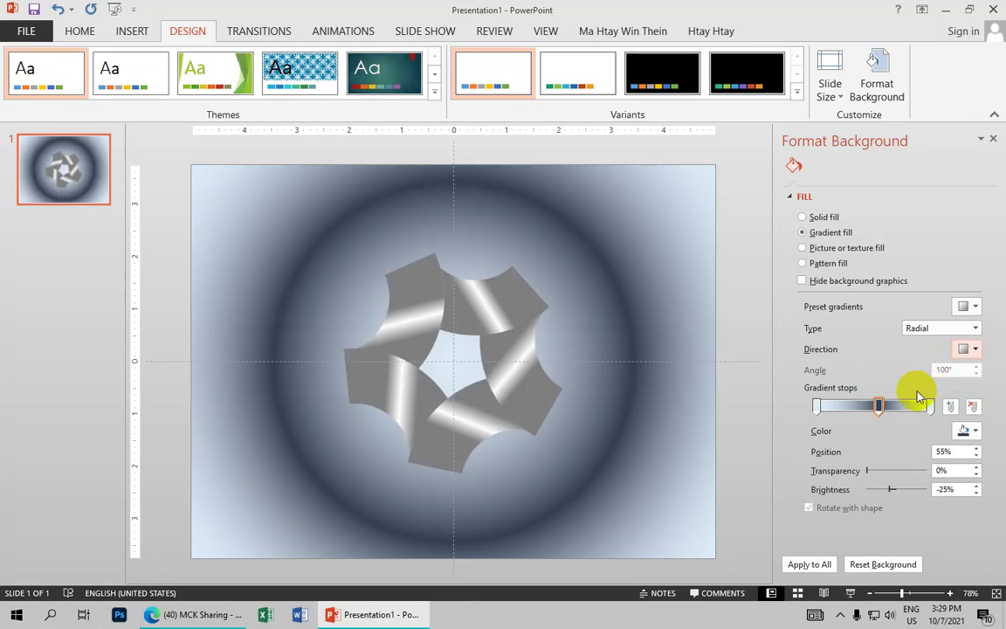
mouse_move(824, 407)
mouse_down()
mouse_move(900, 406)
mouse_move(802, 410)
mouse_up()
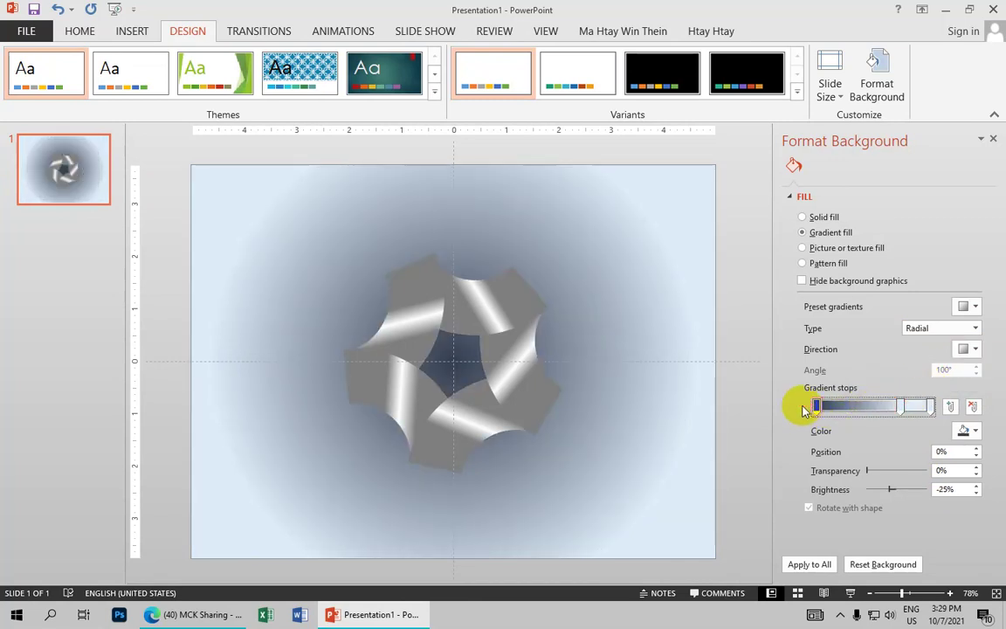
drag(898, 408, 884, 408)
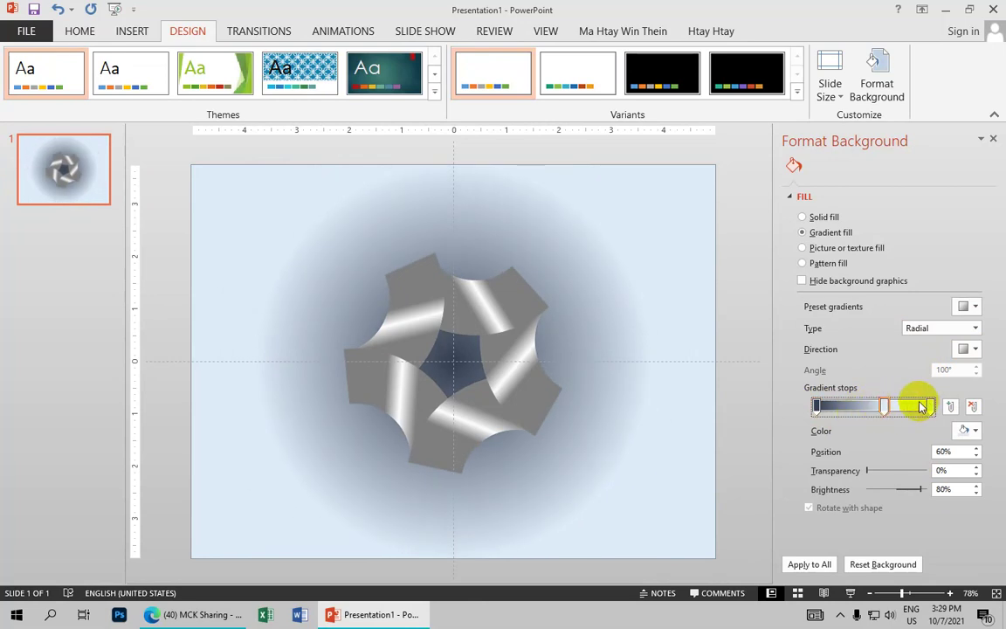
Colour the 60% and right stops Blue-Gray, Text 2, Lighter 80% and shift two stops right.
click(884, 406)
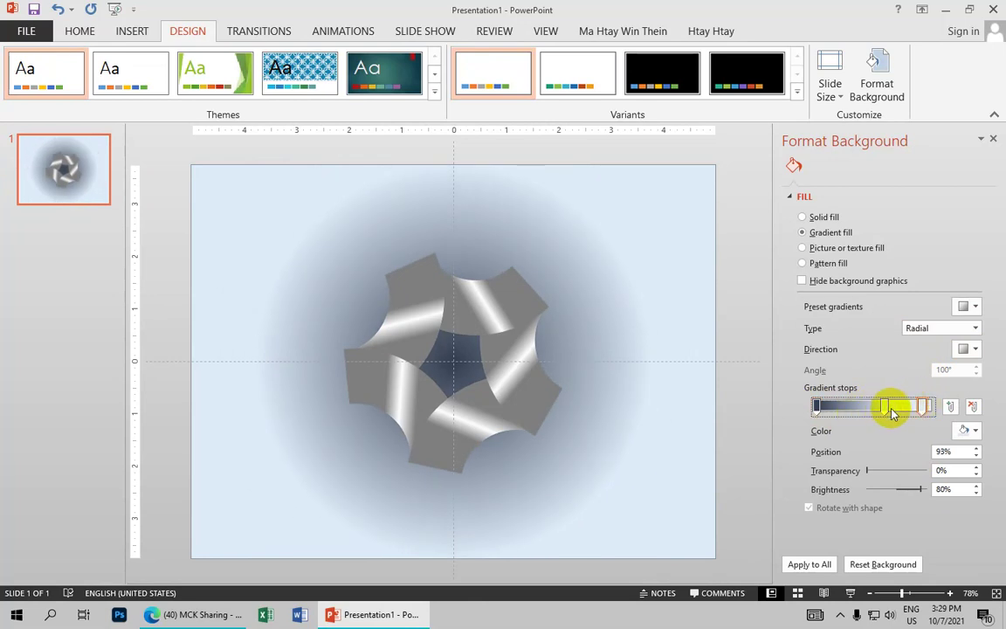
click(969, 430)
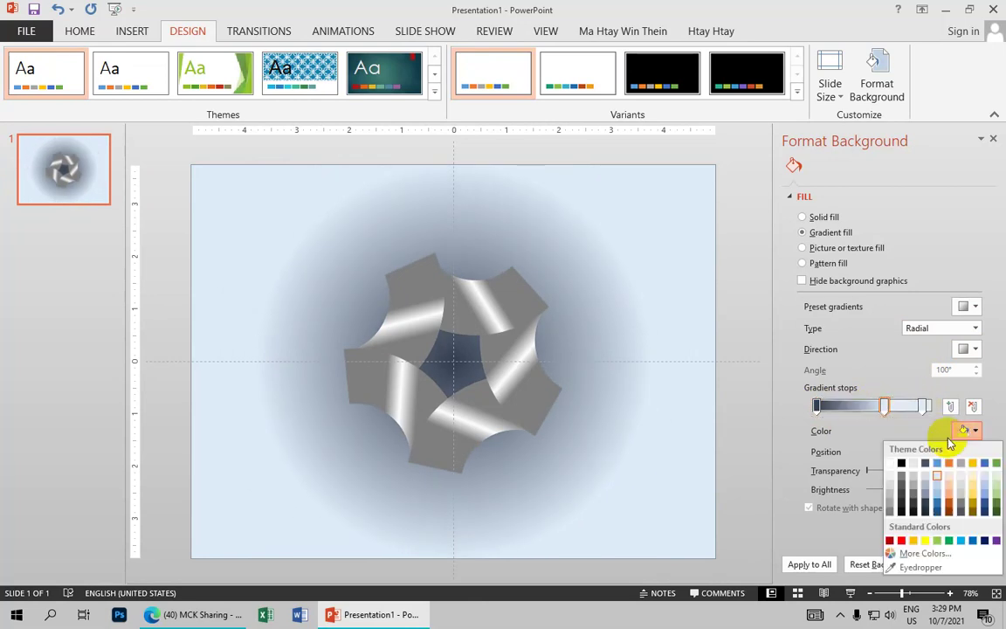
click(928, 483)
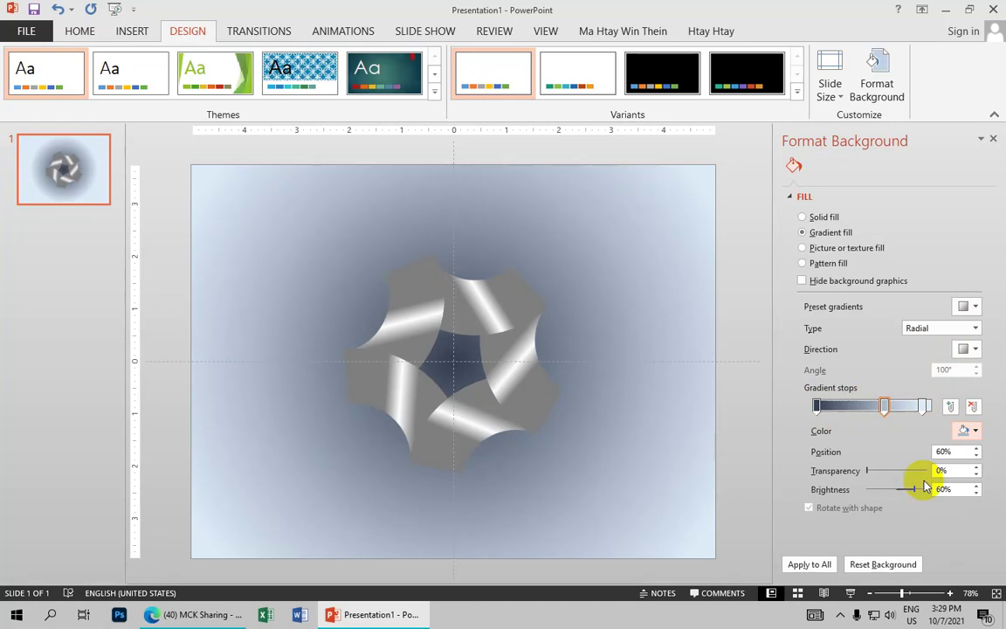
click(923, 407)
click(969, 429)
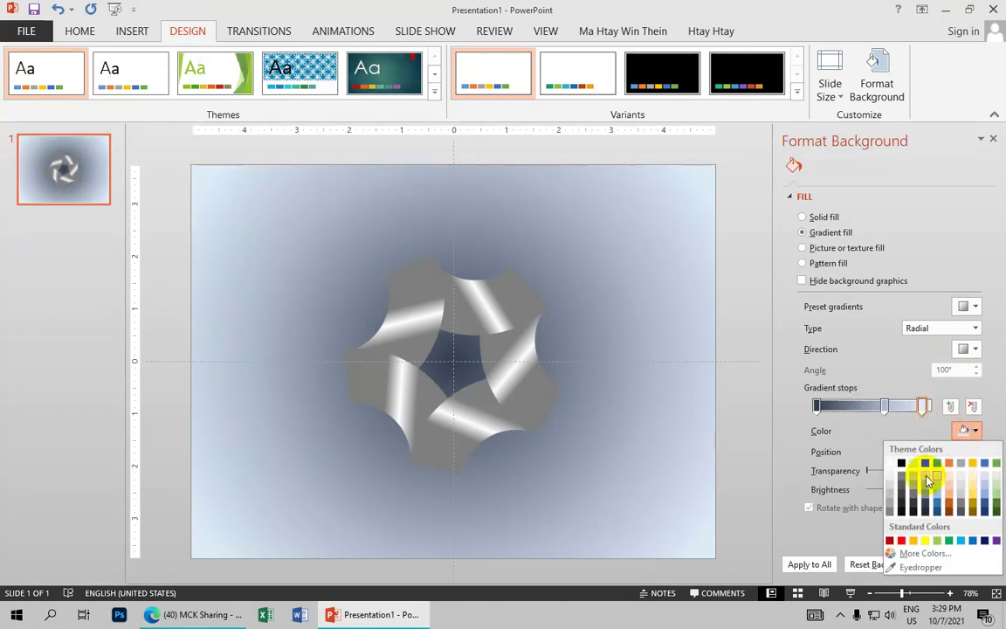
click(926, 483)
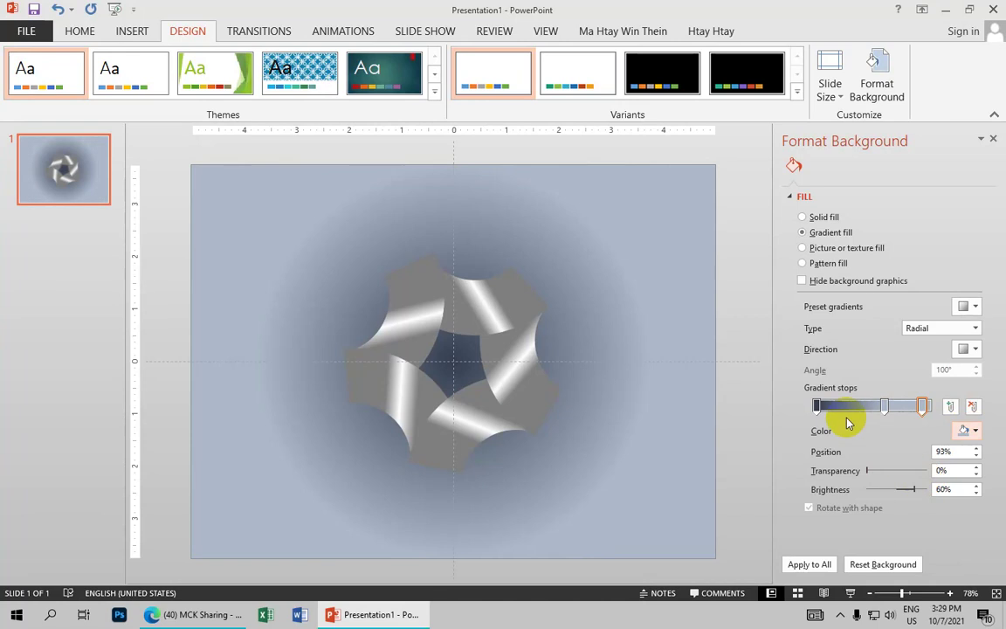
drag(818, 410, 822, 412)
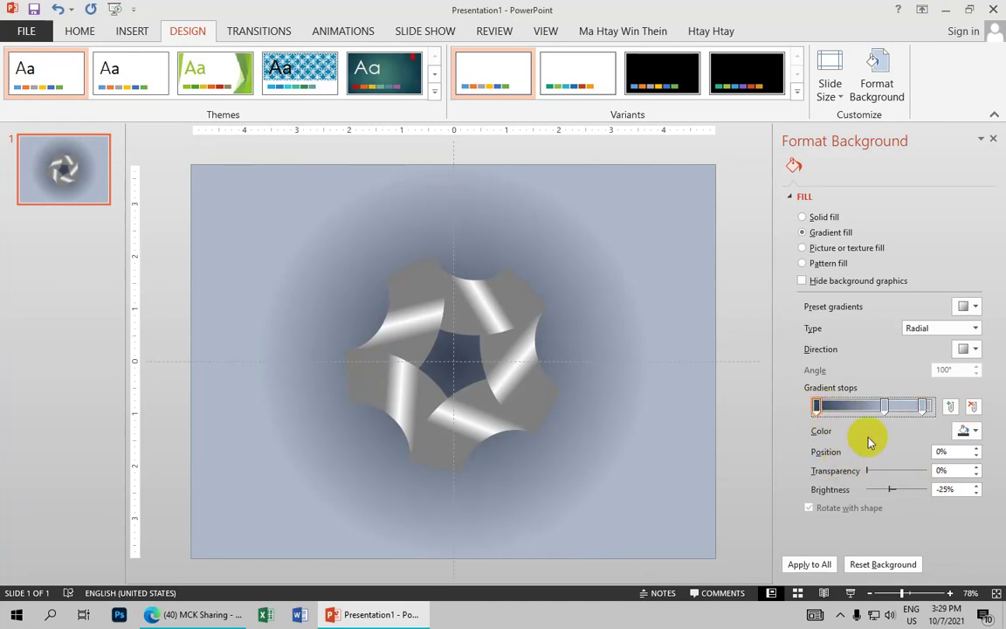
mouse_move(892, 406)
mouse_down()
mouse_move(902, 411)
mouse_move(893, 410)
mouse_up()
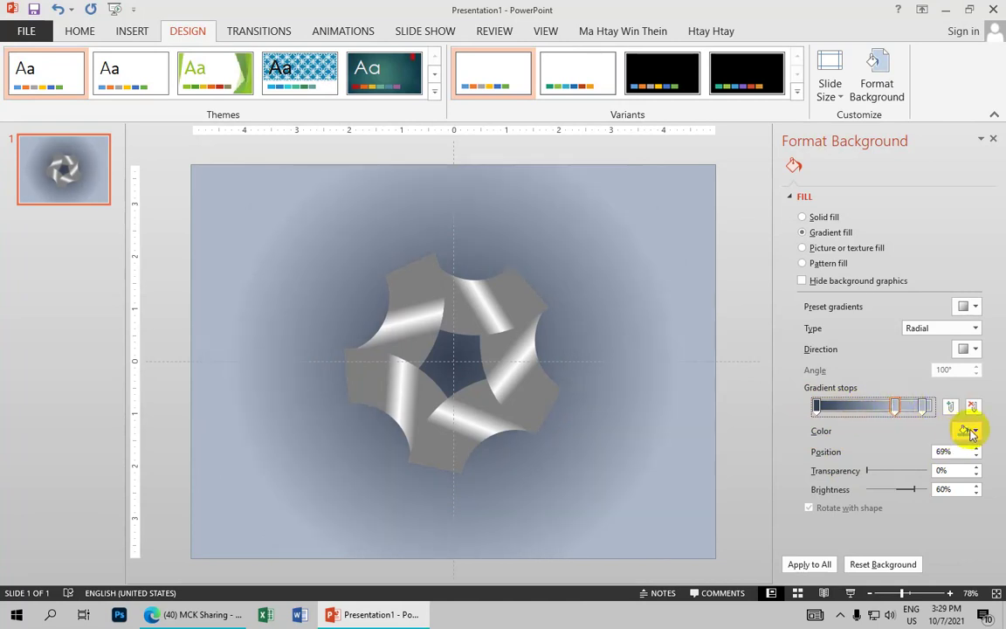
click(970, 431)
Make the moved stop and the rightmost gradient stop white.
click(898, 403)
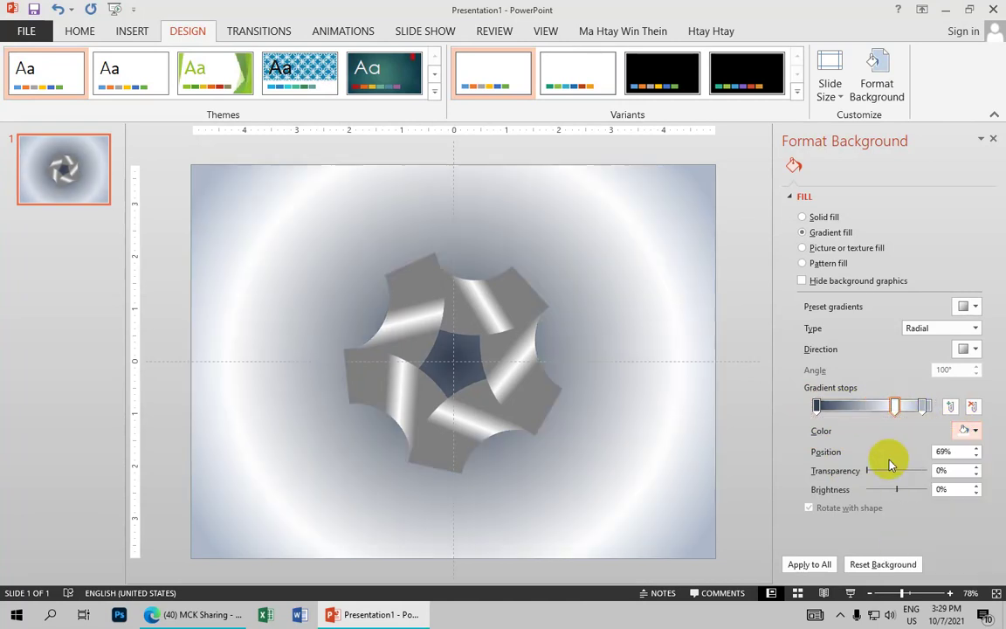
click(923, 406)
click(965, 431)
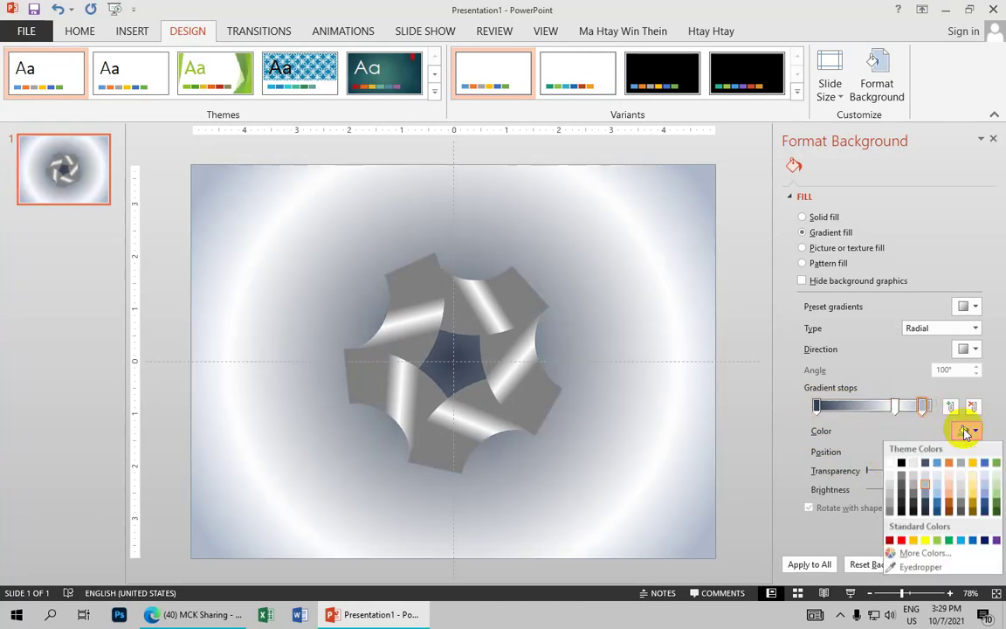
click(891, 463)
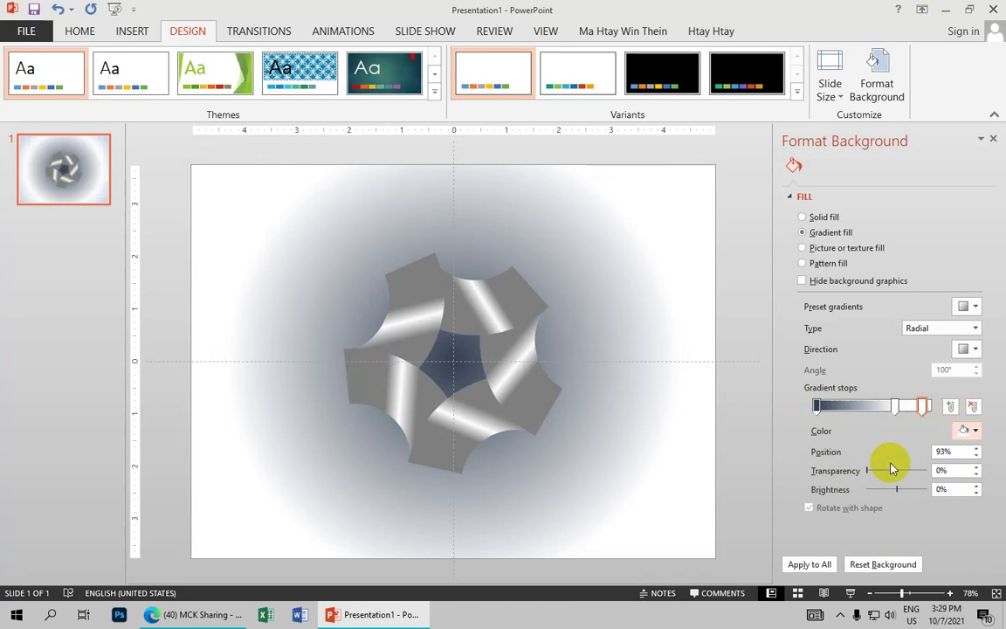
Set the left stop to 0% with -50% brightness, add a 16% stop, and undo a transparency change.
click(821, 406)
drag(822, 406, 815, 406)
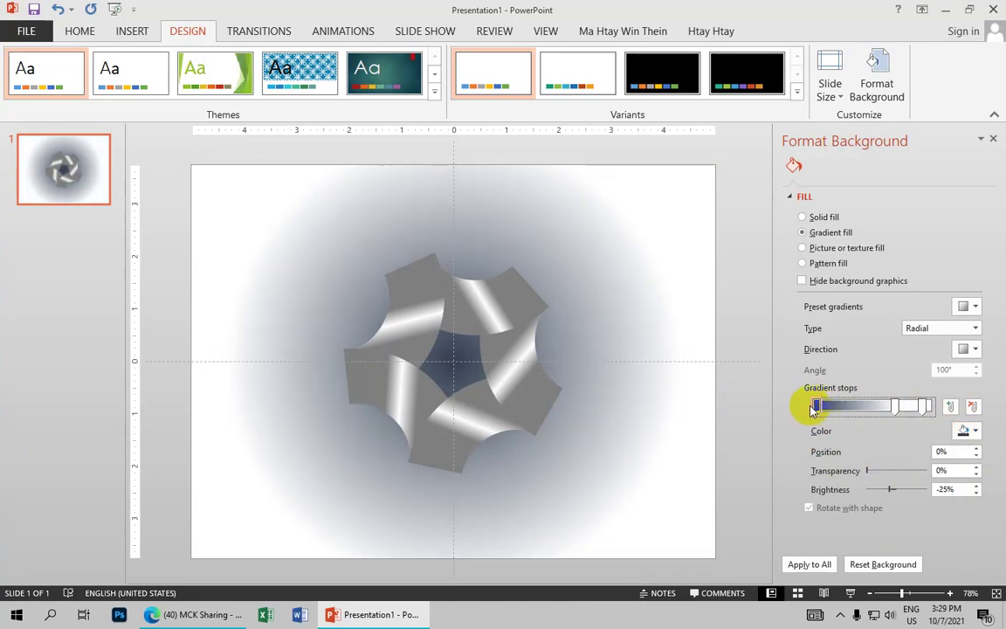
drag(867, 471, 871, 471)
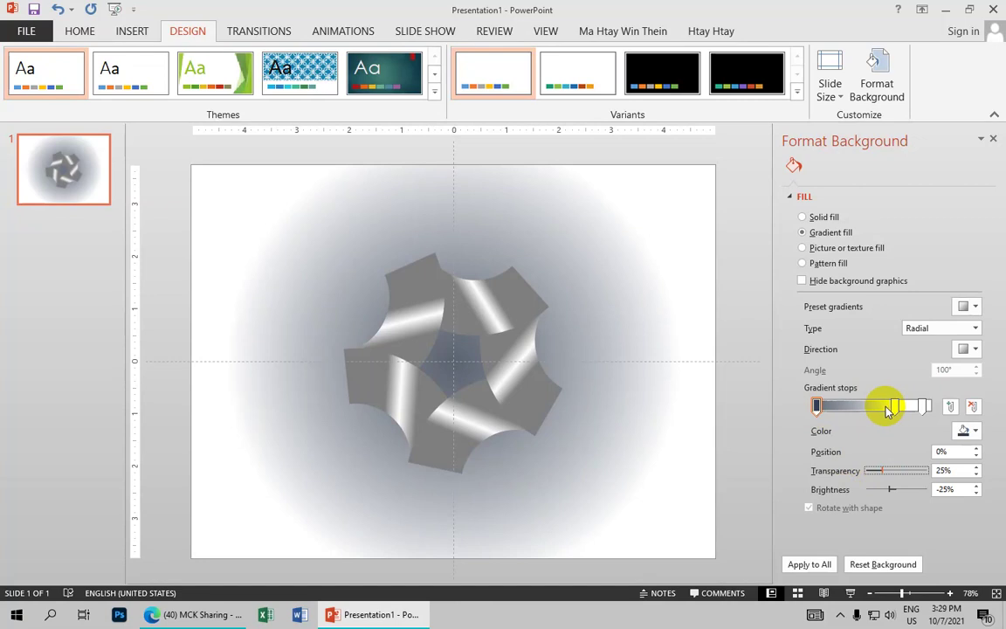
click(931, 408)
click(831, 406)
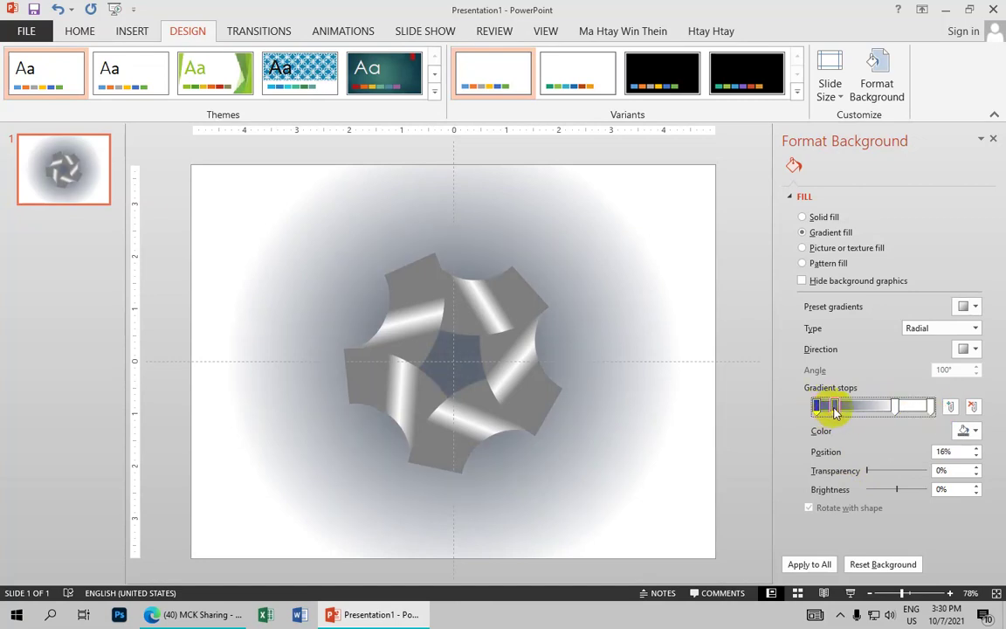
mouse_move(817, 409)
mouse_down()
mouse_move(840, 413)
mouse_move(771, 410)
mouse_up()
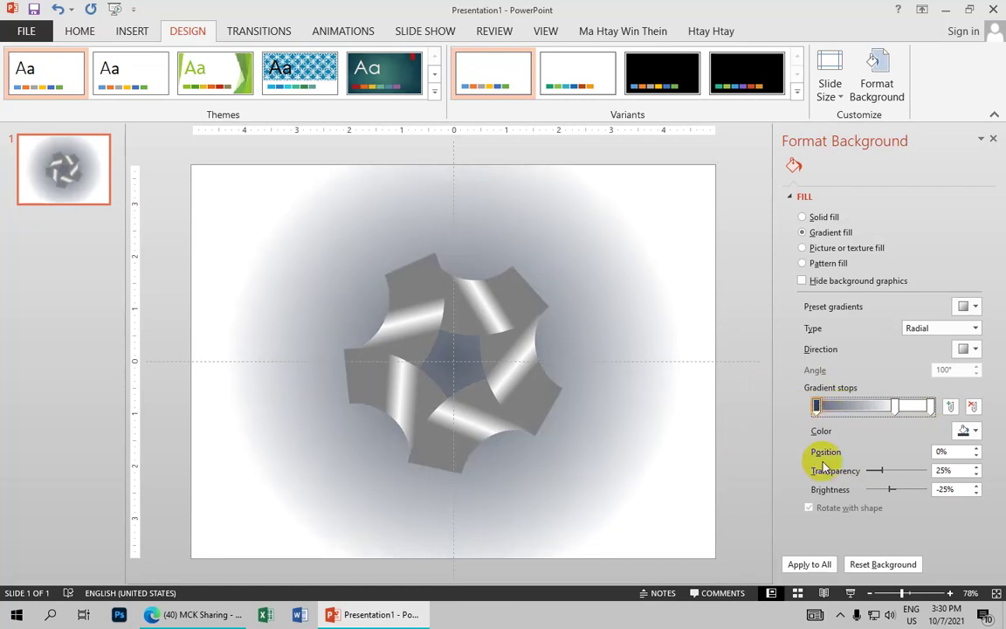
mouse_move(880, 471)
mouse_down()
mouse_move(898, 471)
mouse_move(885, 472)
mouse_up()
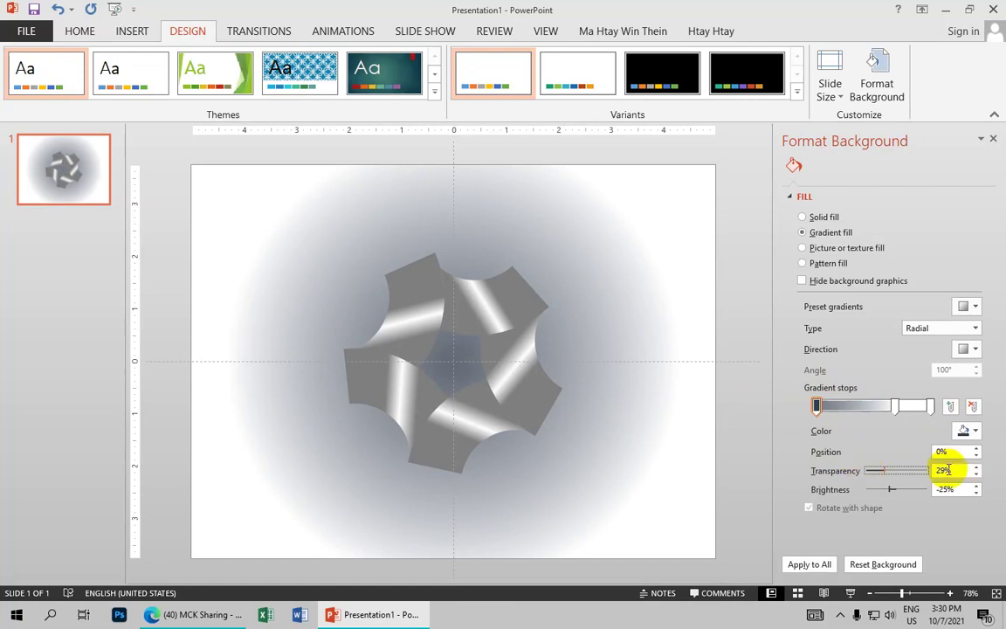
click(908, 470)
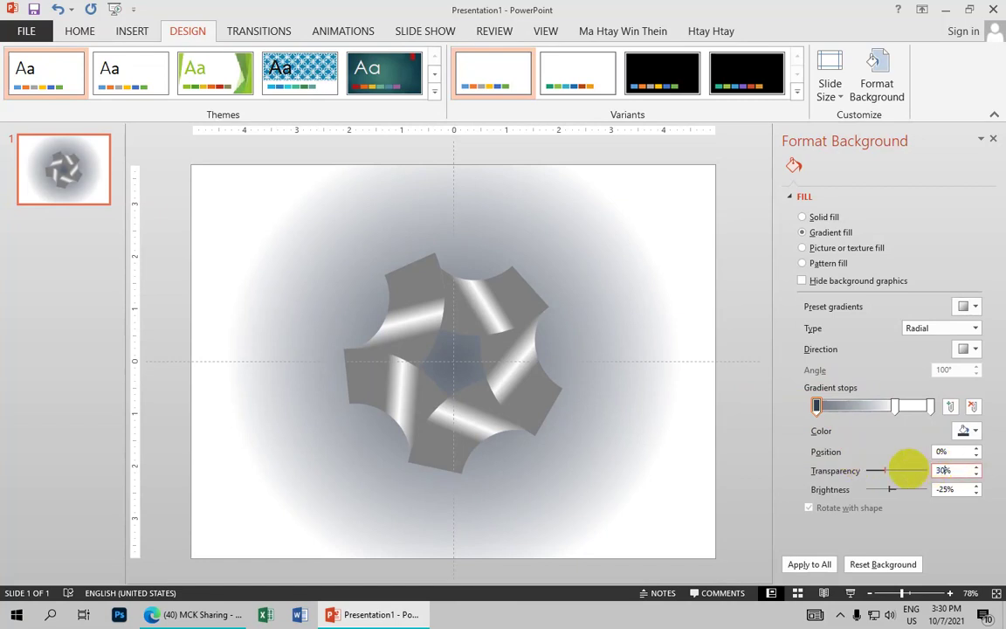
key(ctrl+z)
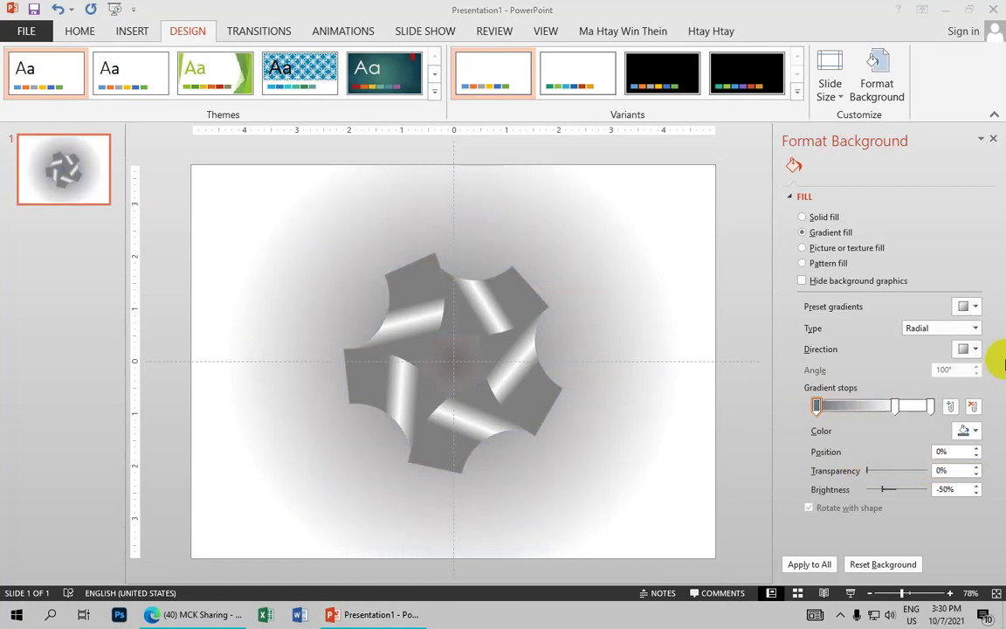
Start the radial gradient from the bottom-left and move the dark stop left to 4%.
click(975, 350)
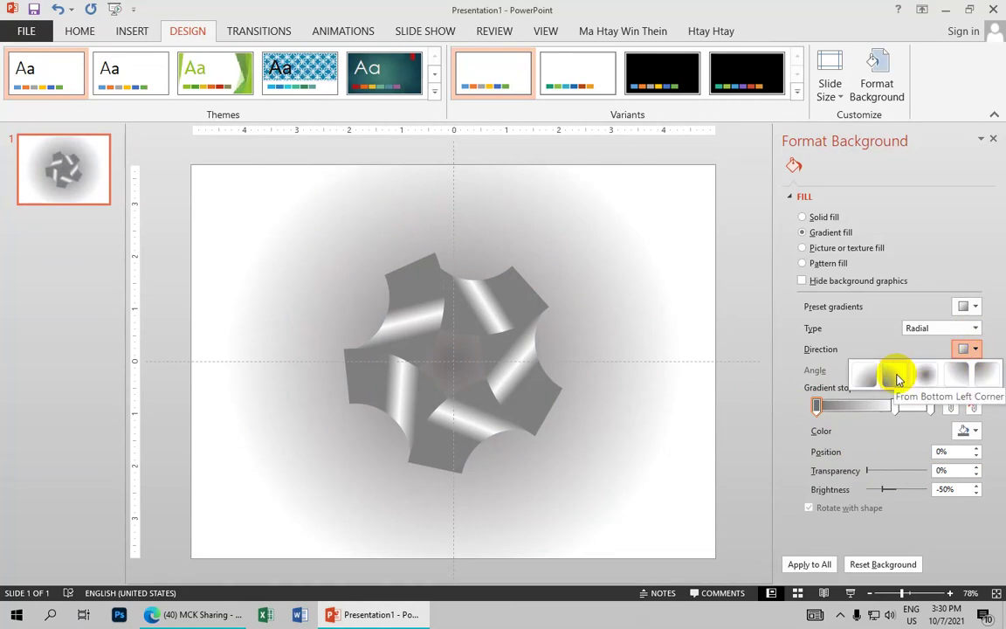
click(897, 377)
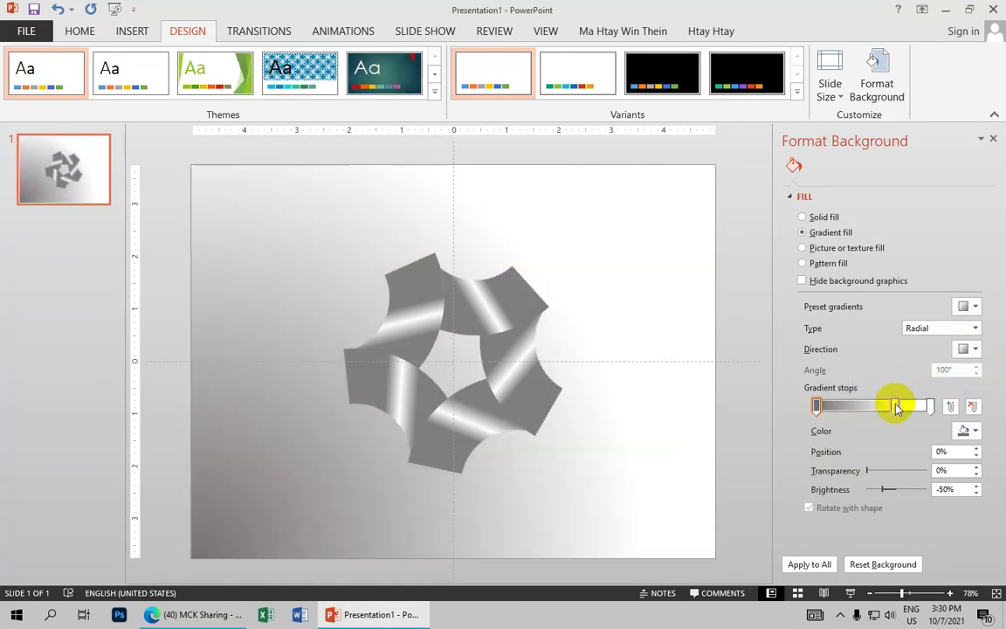
drag(896, 408, 885, 408)
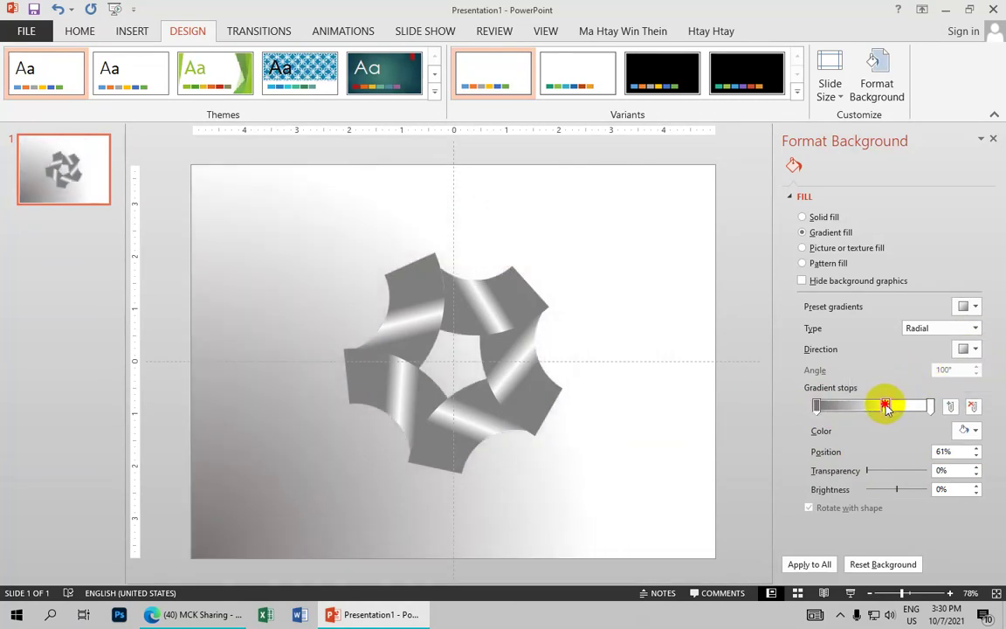
click(818, 406)
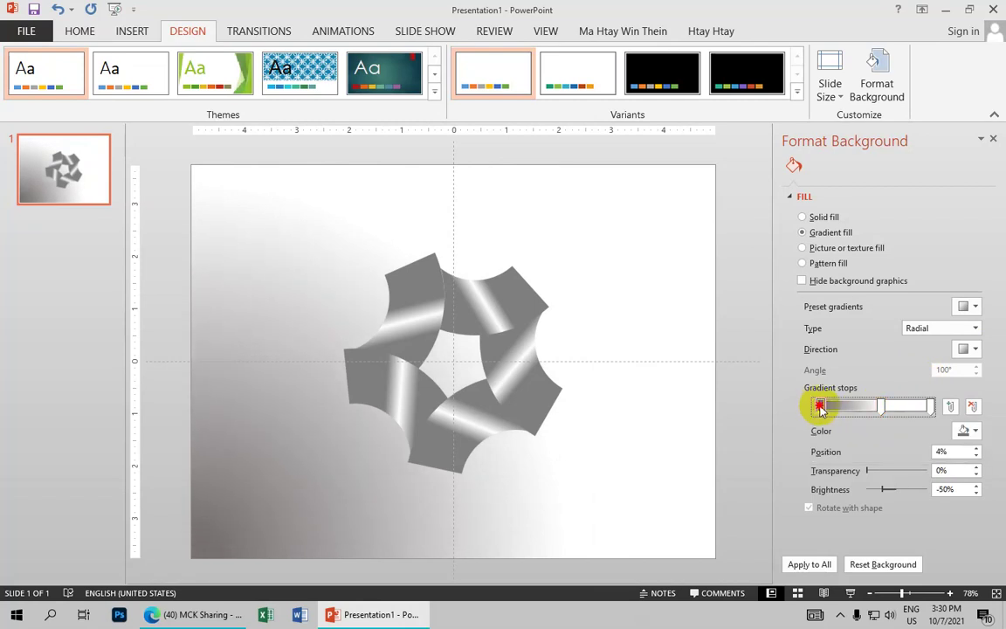
click(520, 386)
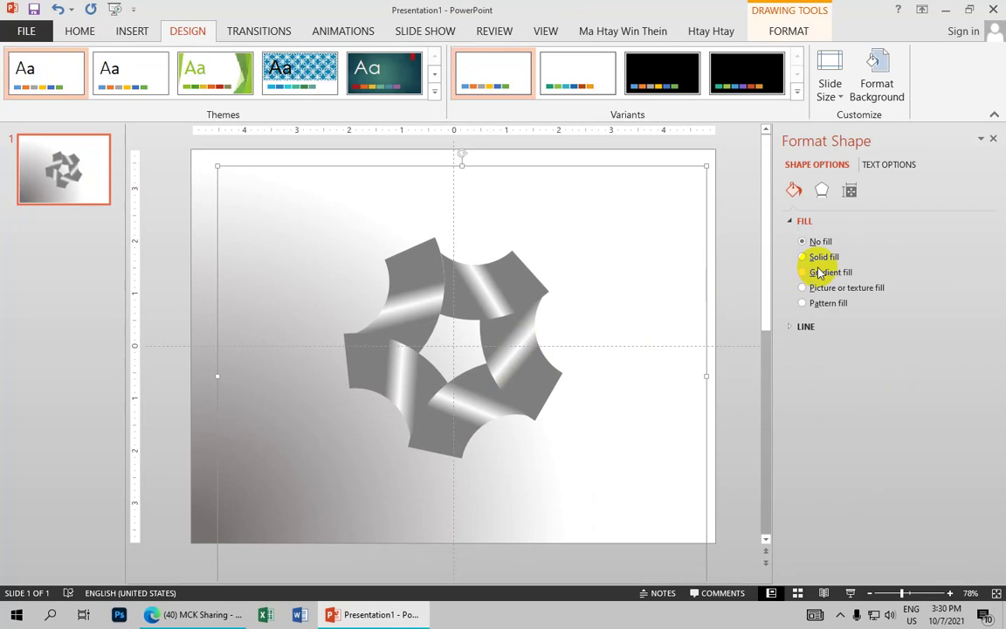
Apply the Tight Reflection, 4 pt offset preset to the grouped pinwheel.
click(820, 192)
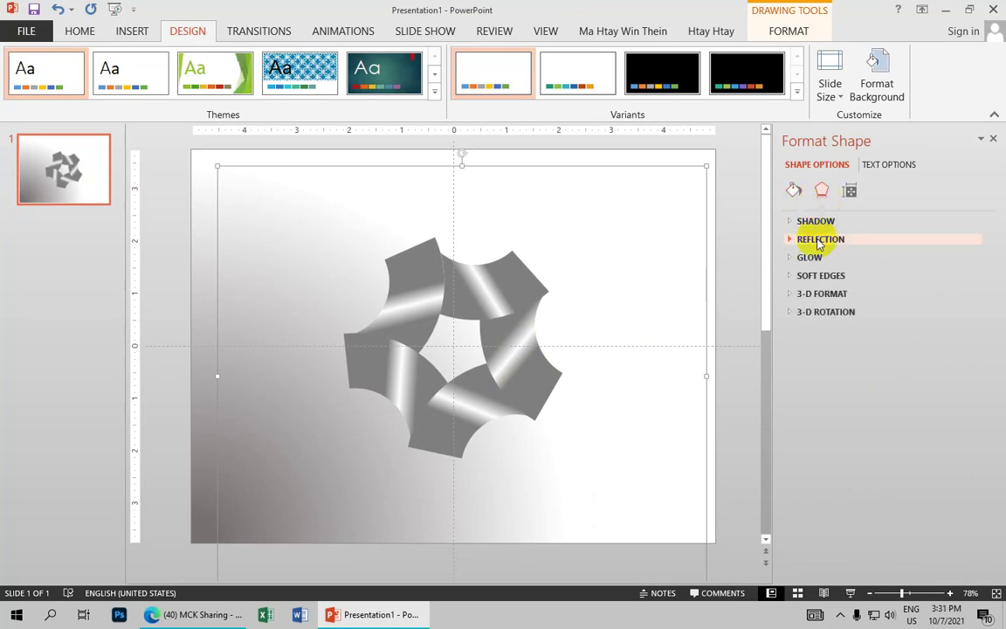
click(819, 240)
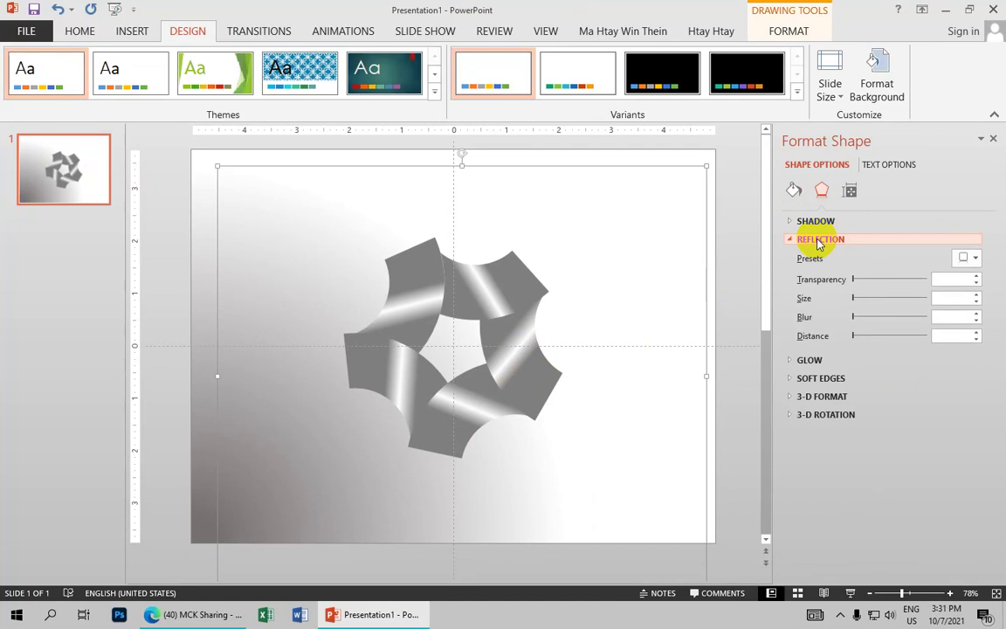
click(974, 260)
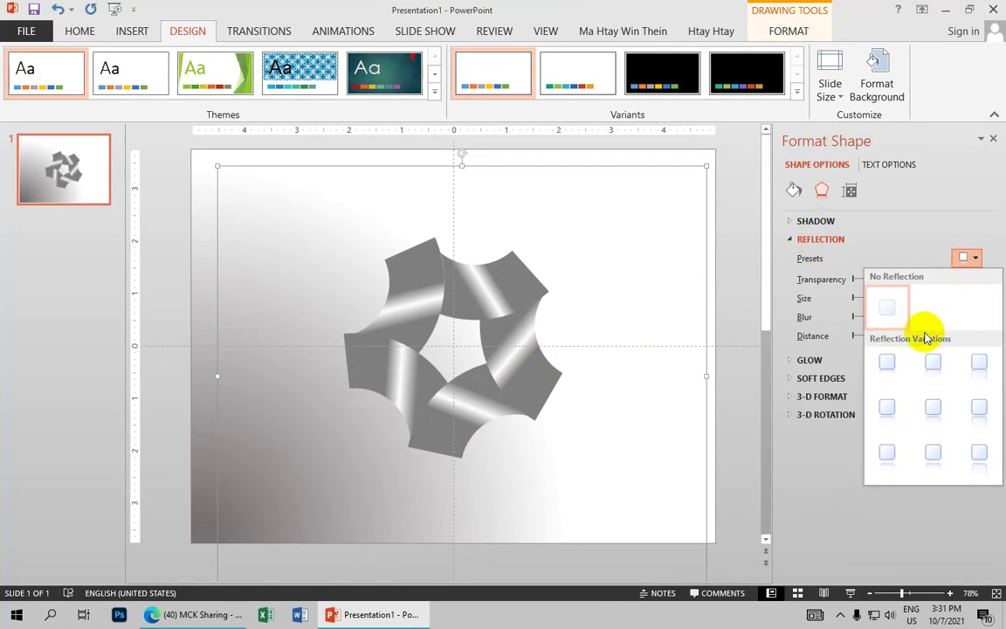
click(891, 407)
scroll(610, 449, down, 2)
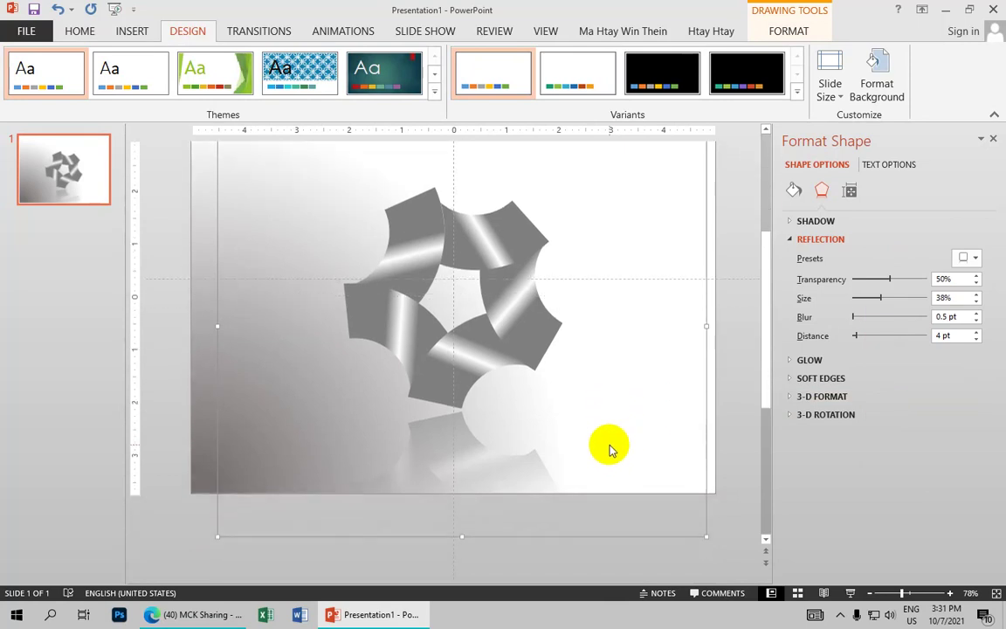
scroll(610, 449, down, 1)
scroll(649, 325, down, 1)
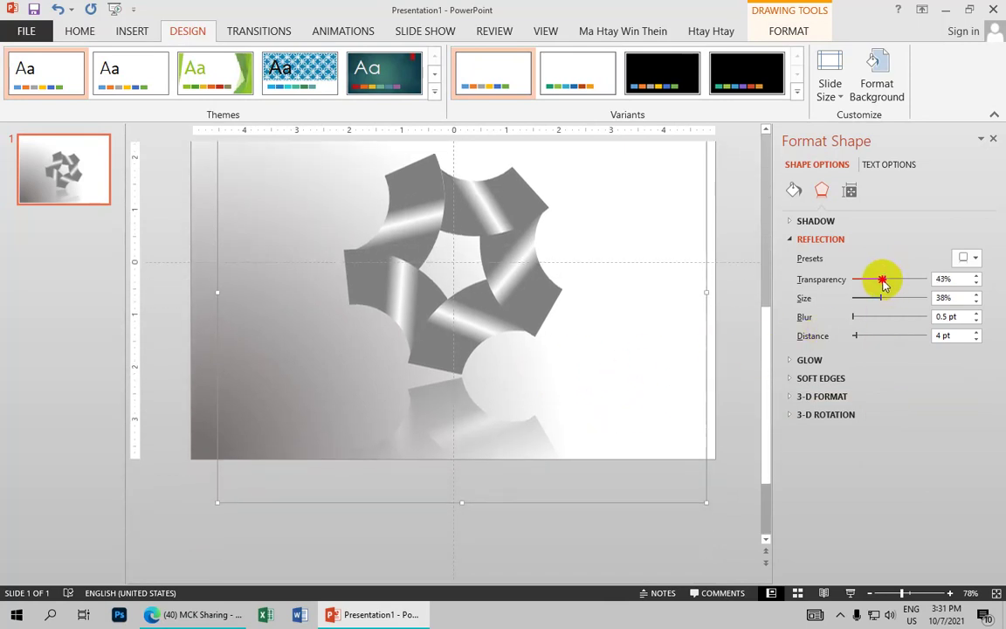
Set the reflection to 38% transparency, 50% size and 7 pt blur.
drag(878, 281, 877, 280)
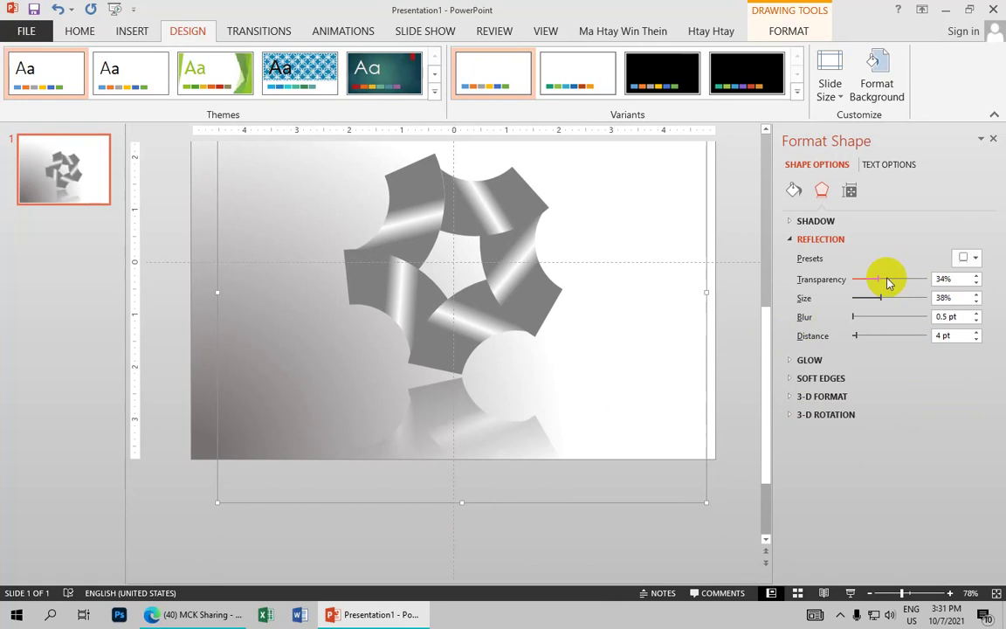
click(944, 278)
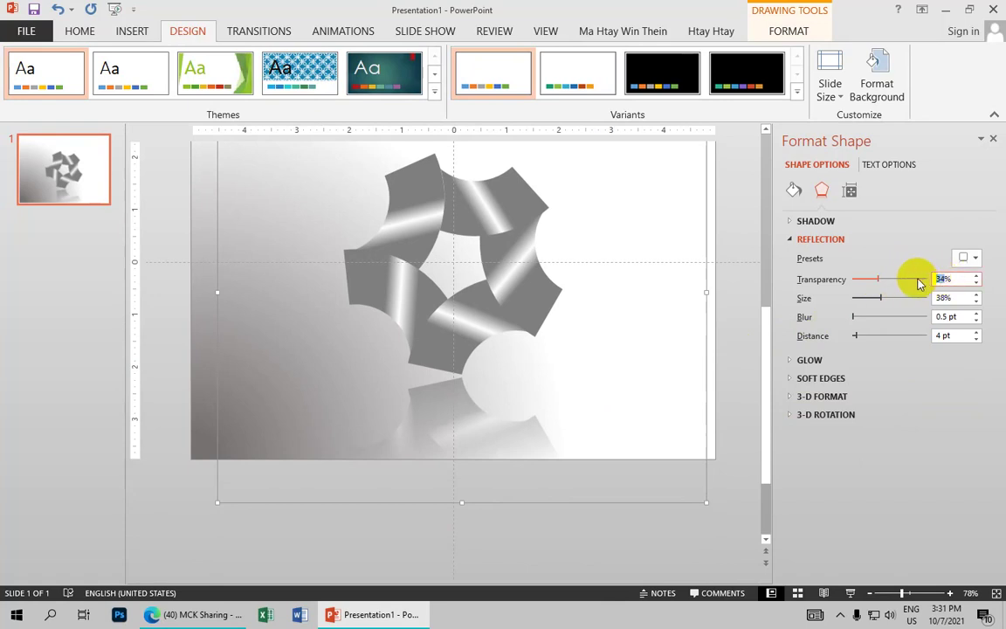
text(38)
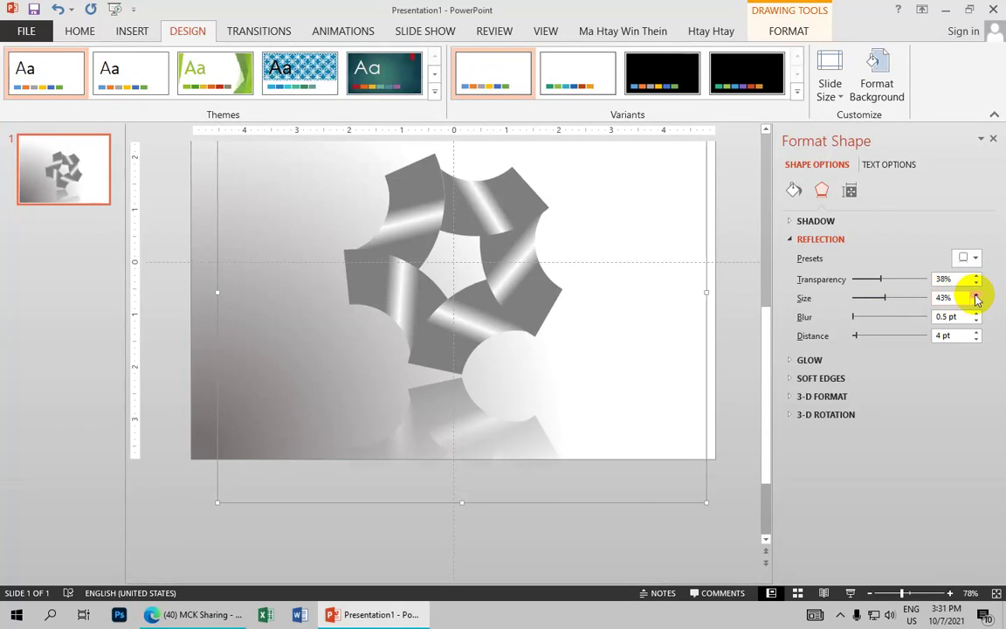
click(975, 296)
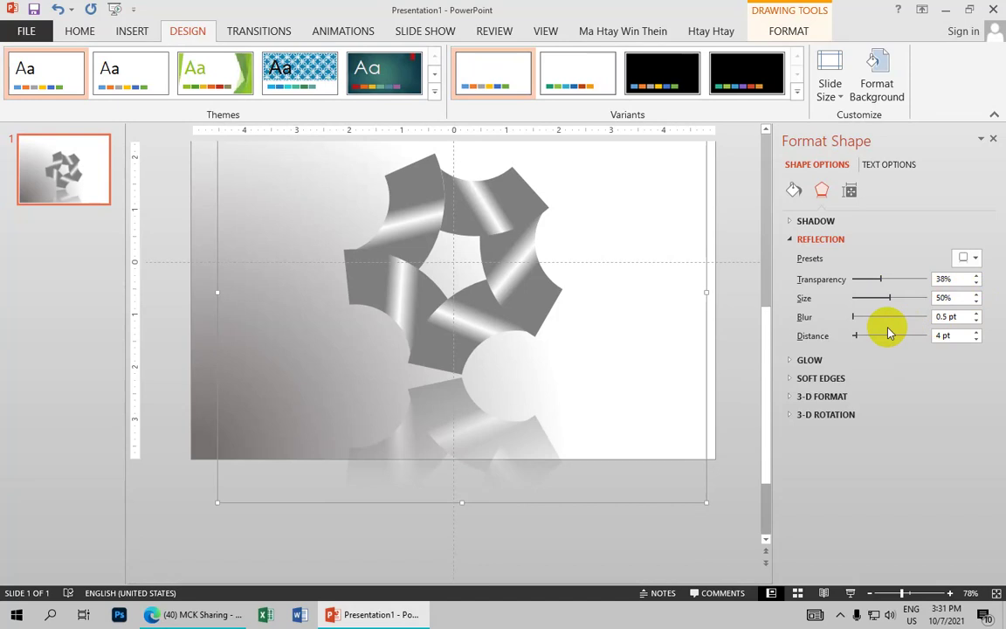
click(976, 314)
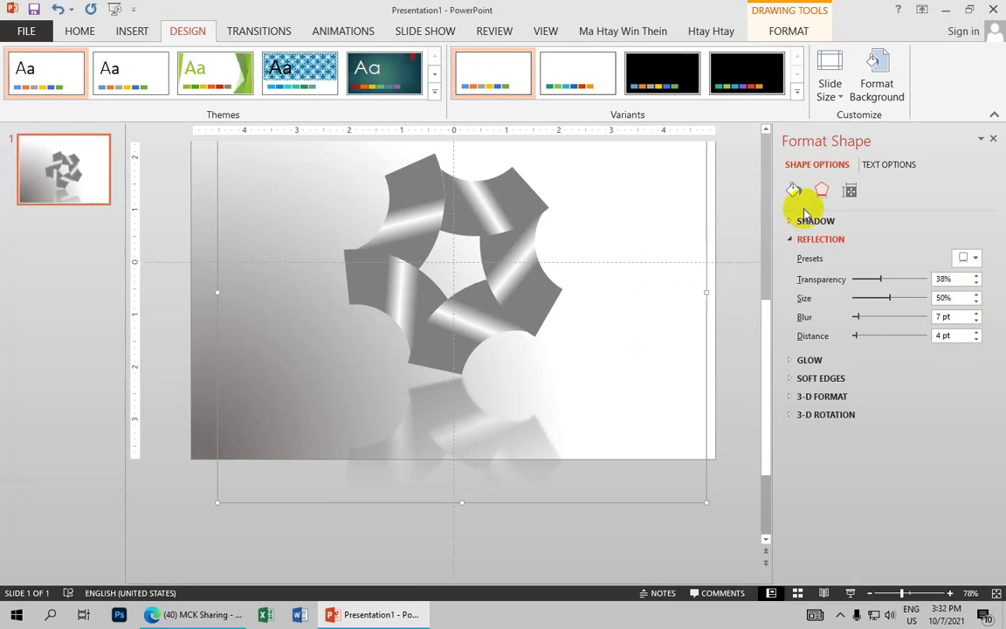
Close the Format Shape pane and hide the slide's dashed drawing guides.
click(992, 140)
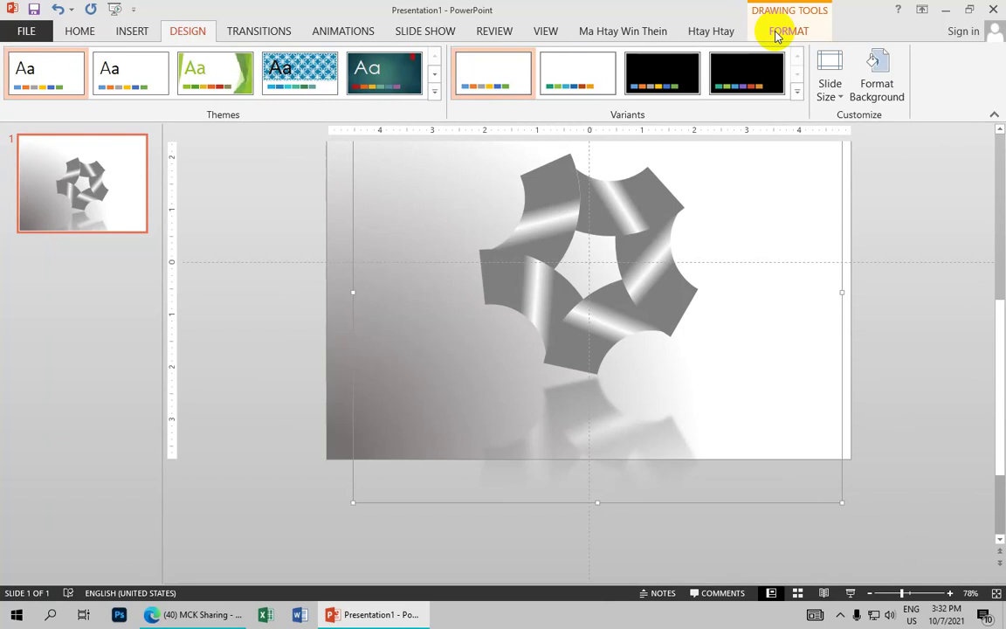
click(538, 29)
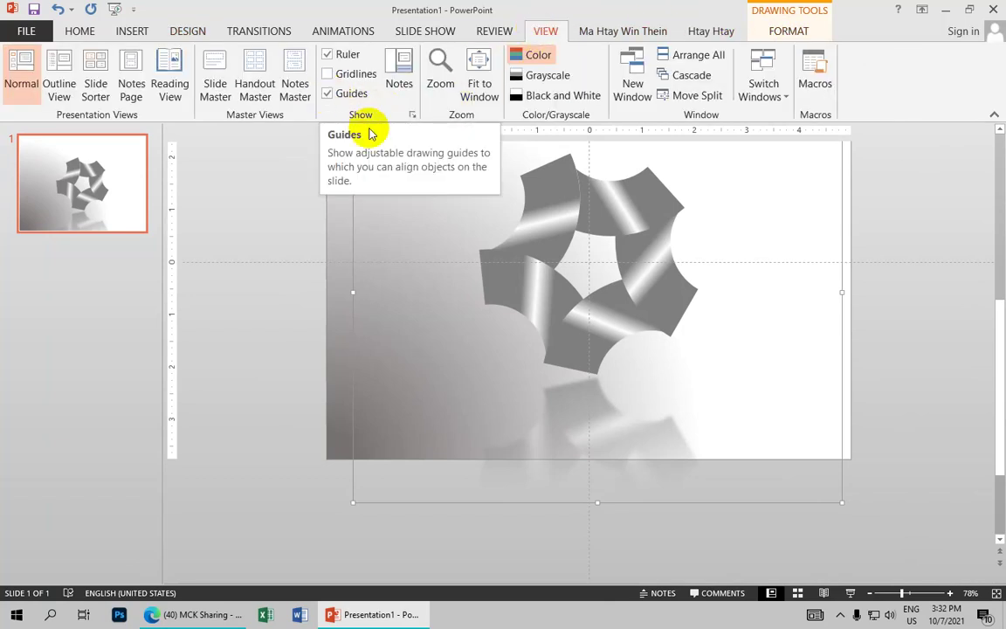
click(328, 93)
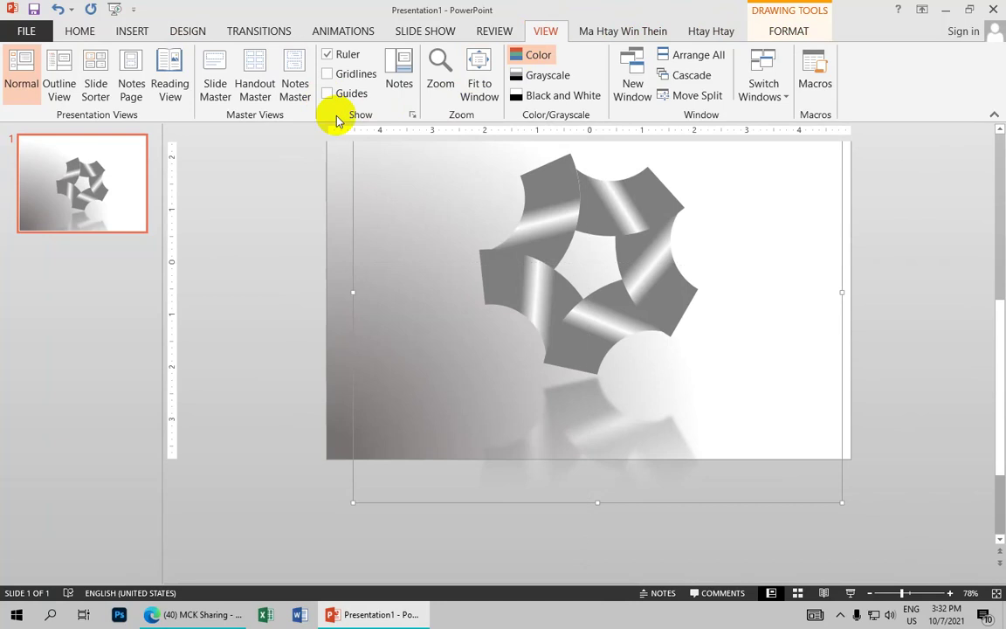
scroll(606, 202, up, 1)
scroll(612, 222, up, 1)
scroll(615, 231, down, 1)
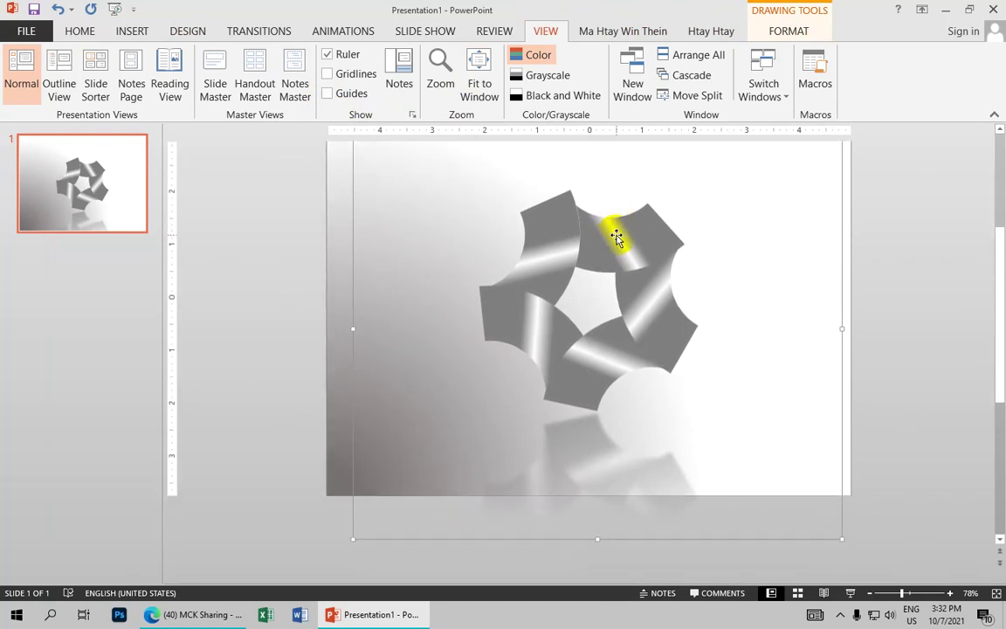
scroll(617, 233, down, 1)
scroll(567, 229, up, 2)
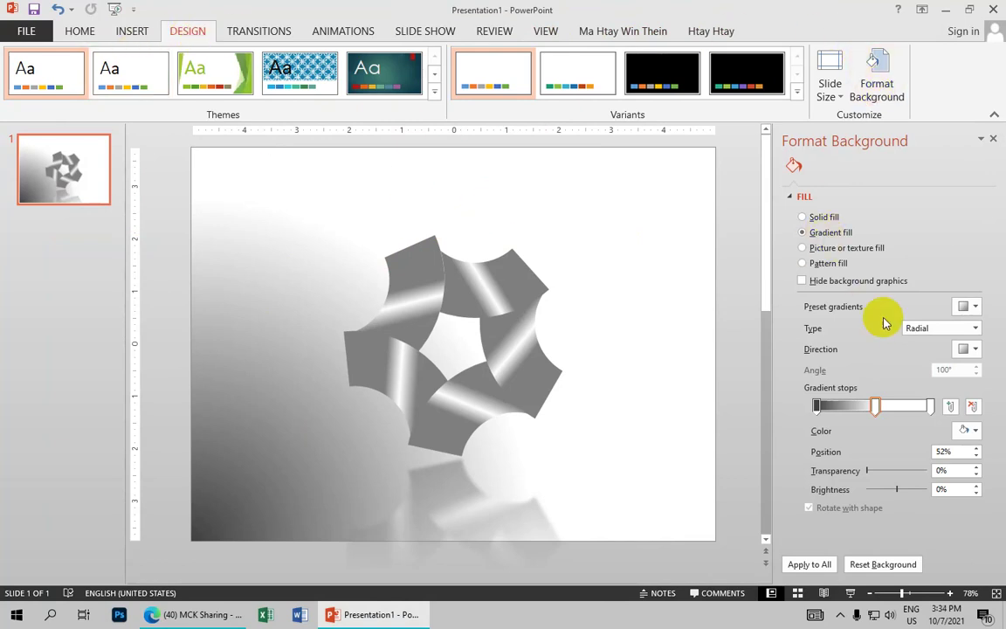
Change the background gradient type to Path and push the middle stop to the end.
click(967, 329)
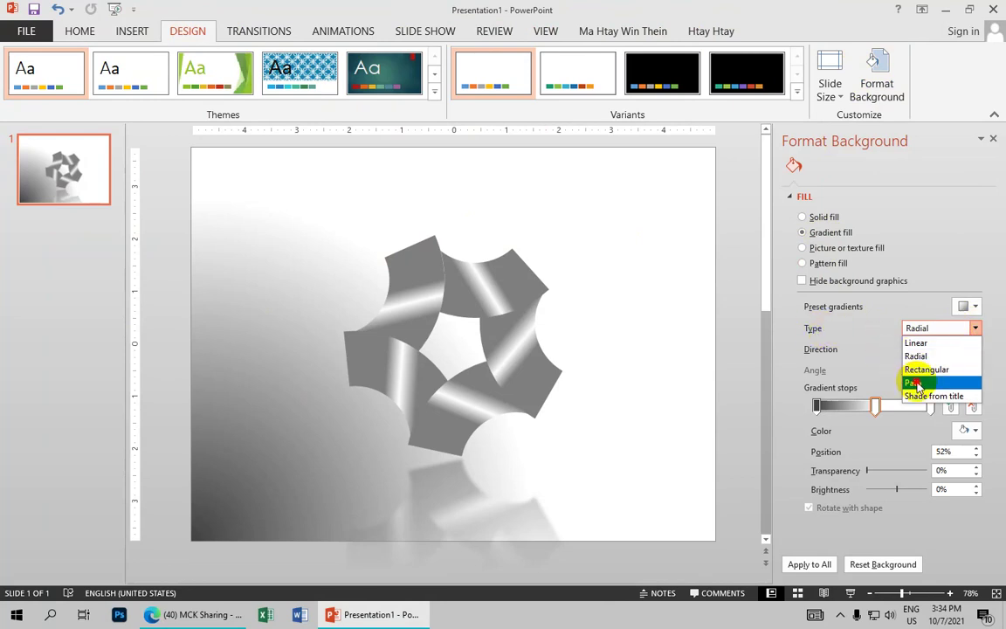
click(914, 383)
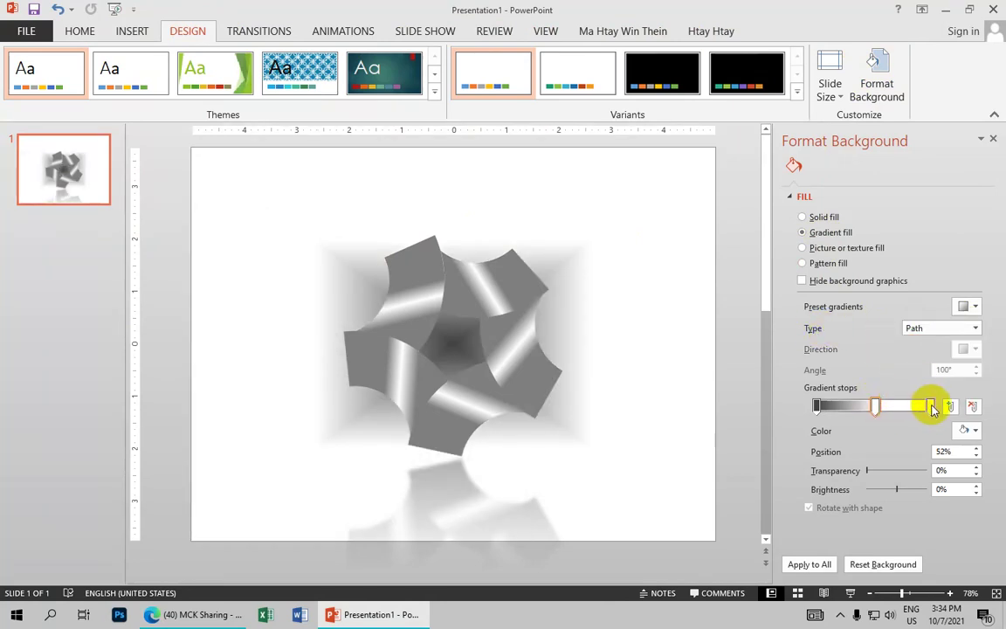
click(930, 407)
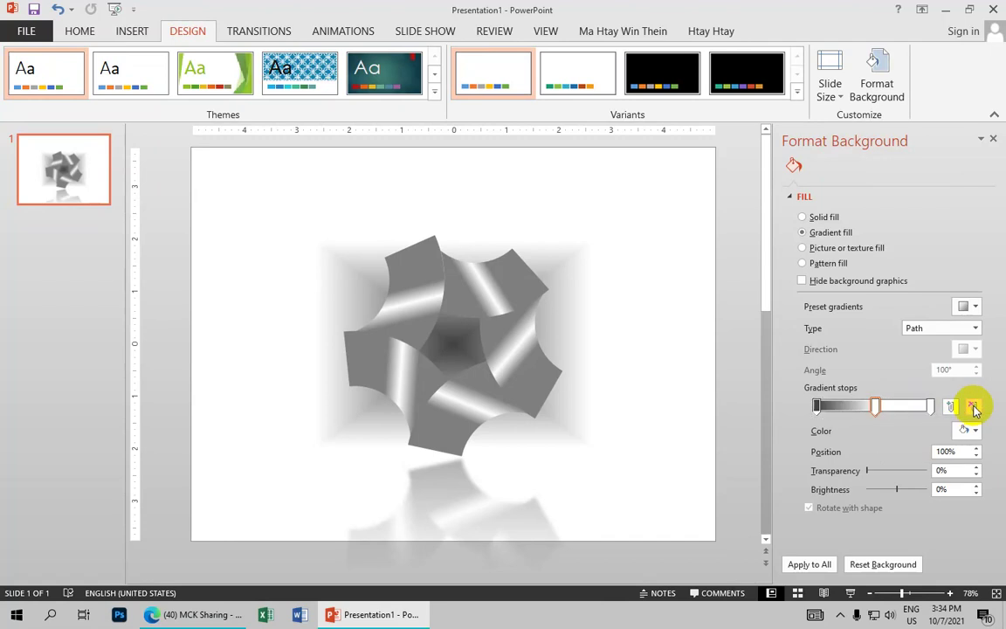
drag(875, 406, 936, 409)
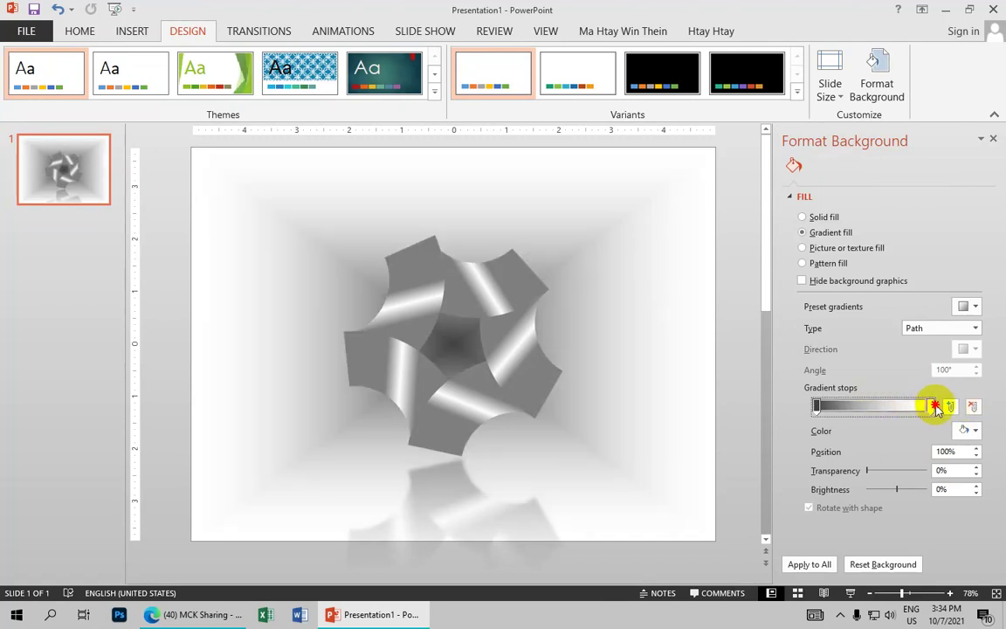
Make the starting stop white at about 5% and the end stop dark grey.
click(816, 406)
click(975, 430)
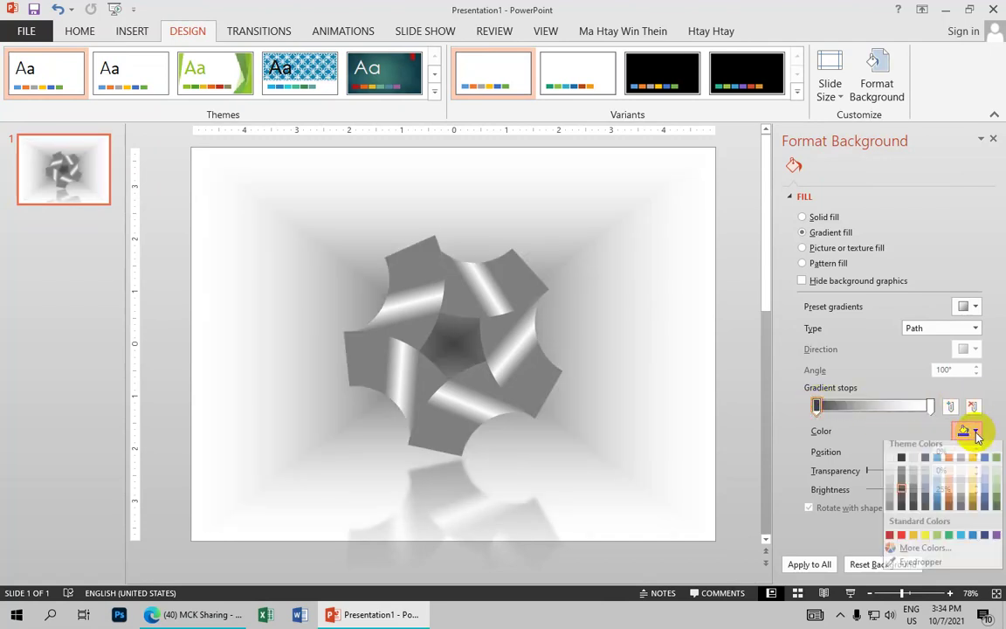
click(889, 457)
click(931, 407)
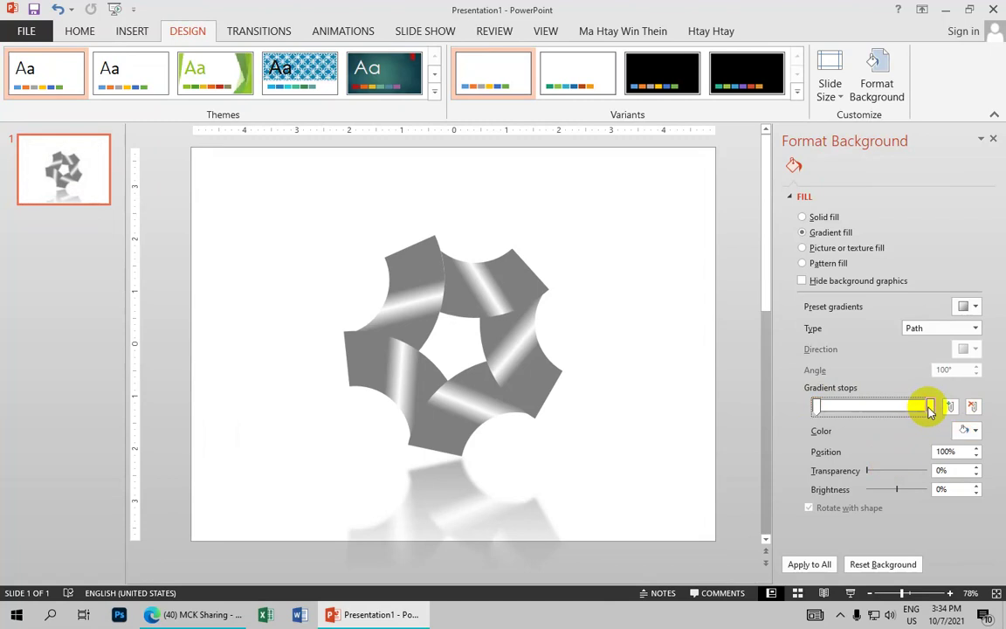
click(974, 431)
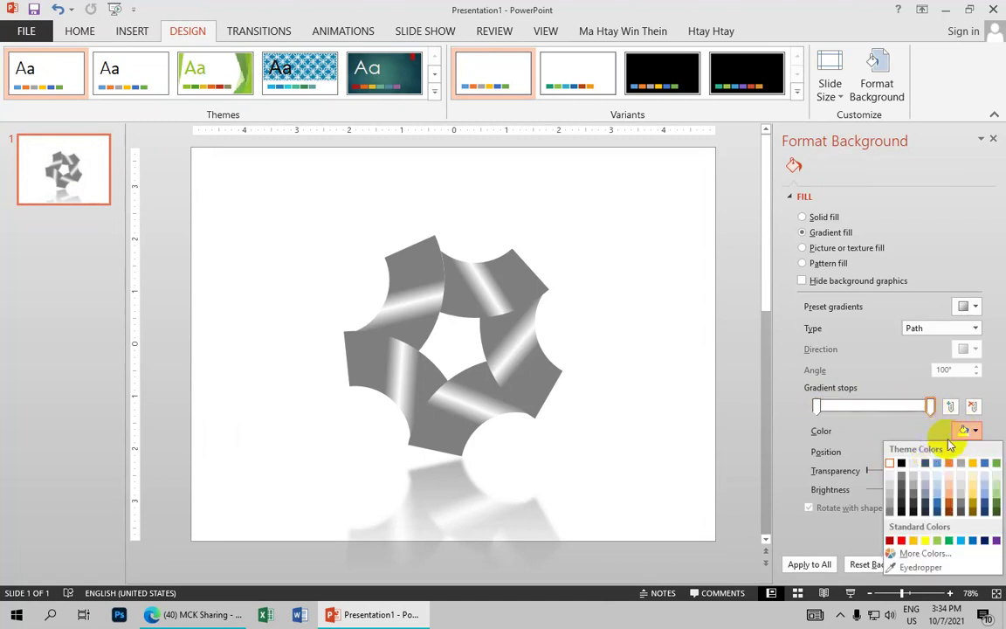
click(901, 495)
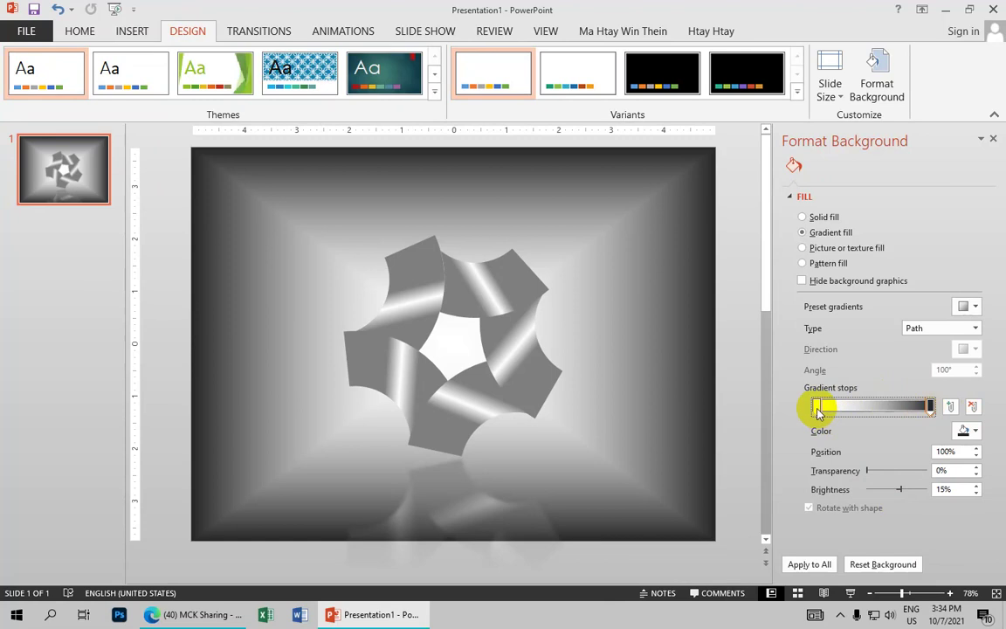
drag(817, 406, 747, 406)
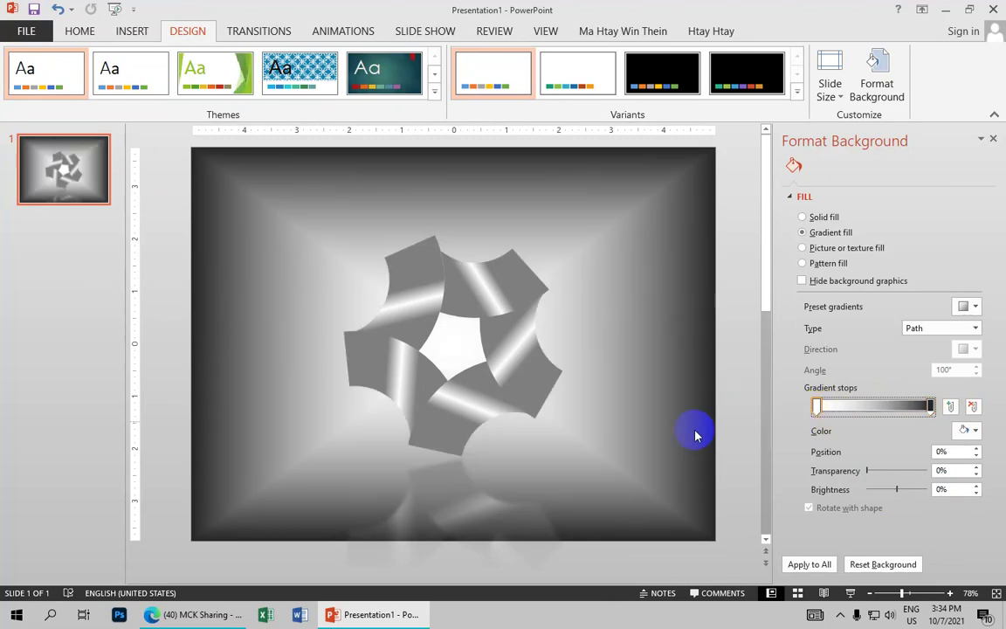
Adjust the end stop's slider and recolour it light blue.
click(930, 406)
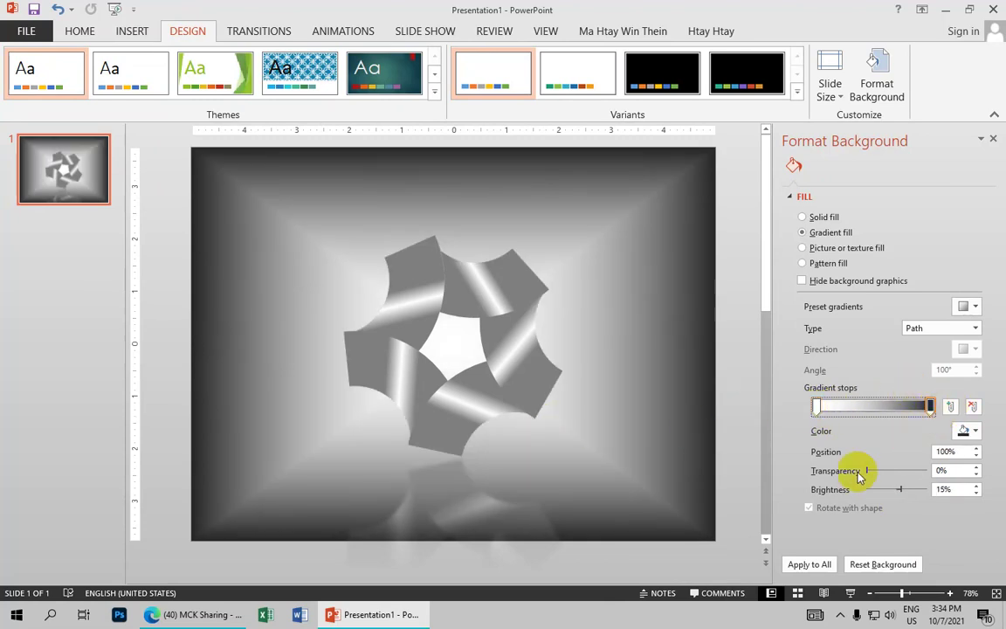
mouse_move(865, 472)
mouse_down()
mouse_move(914, 472)
mouse_move(898, 472)
mouse_up()
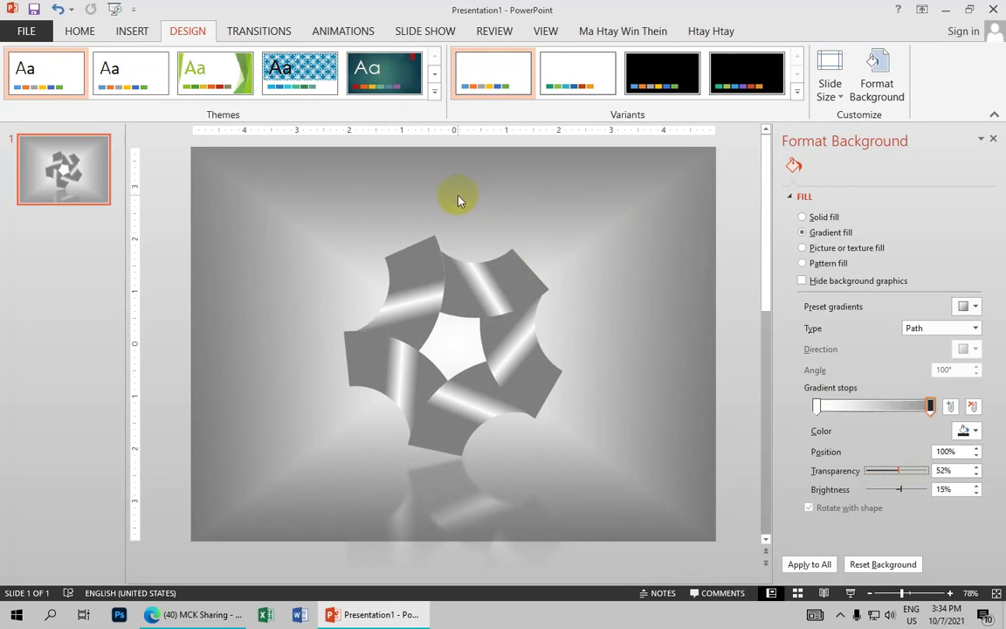
click(930, 406)
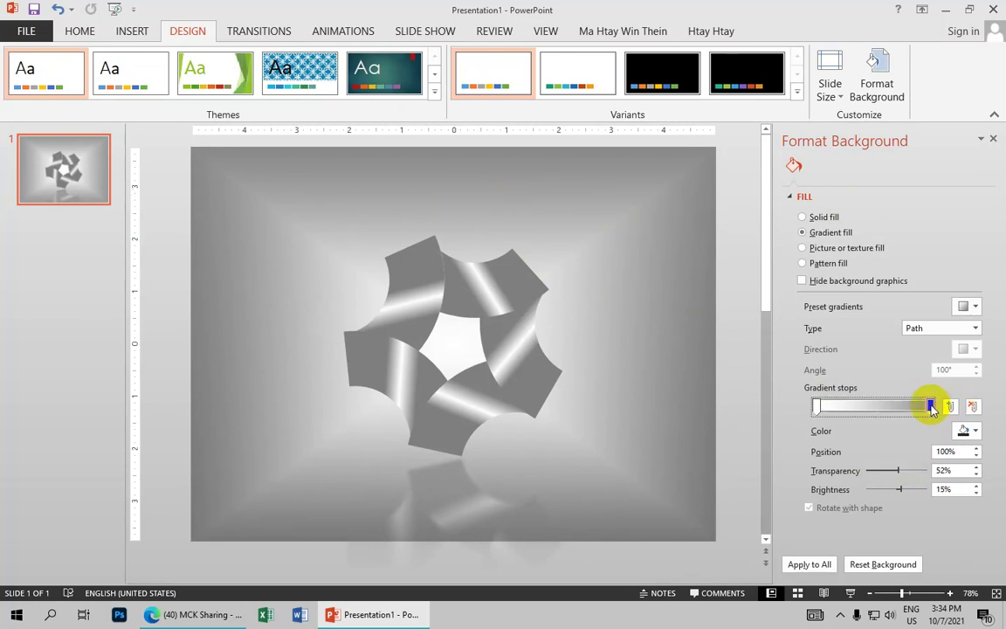
click(971, 430)
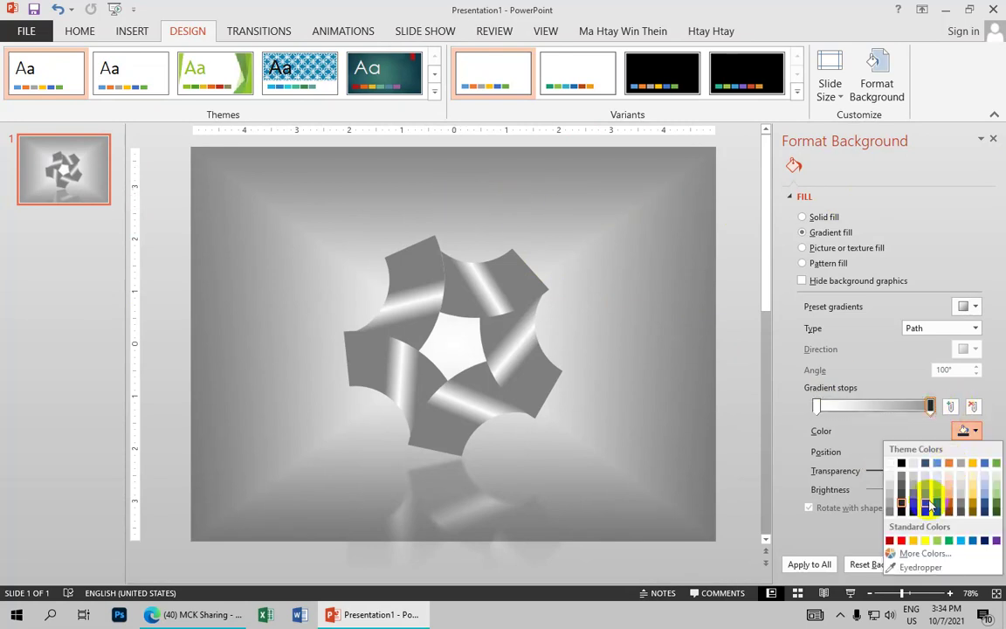
click(937, 498)
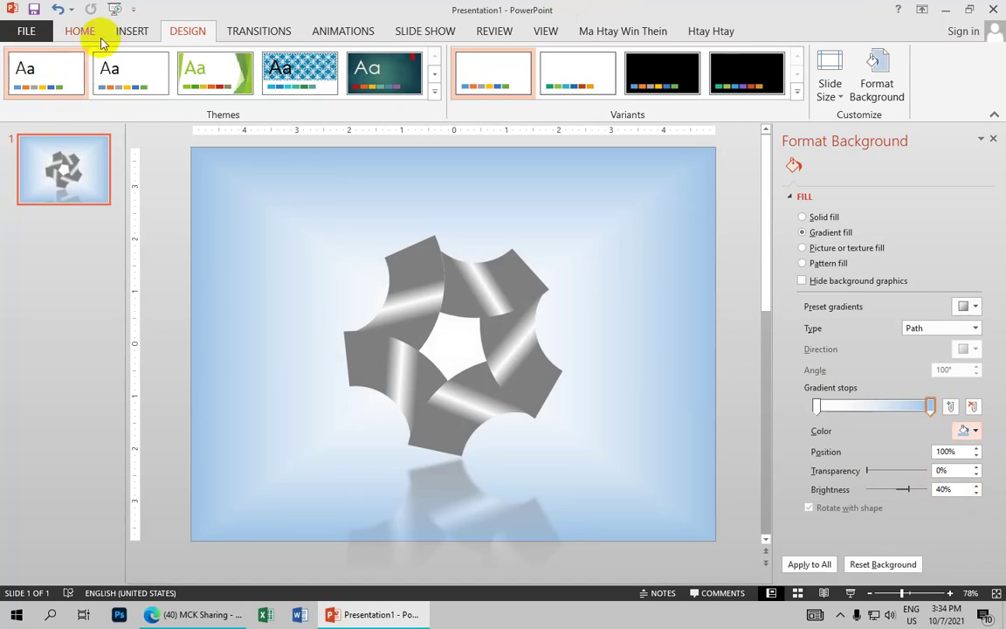
click(131, 33)
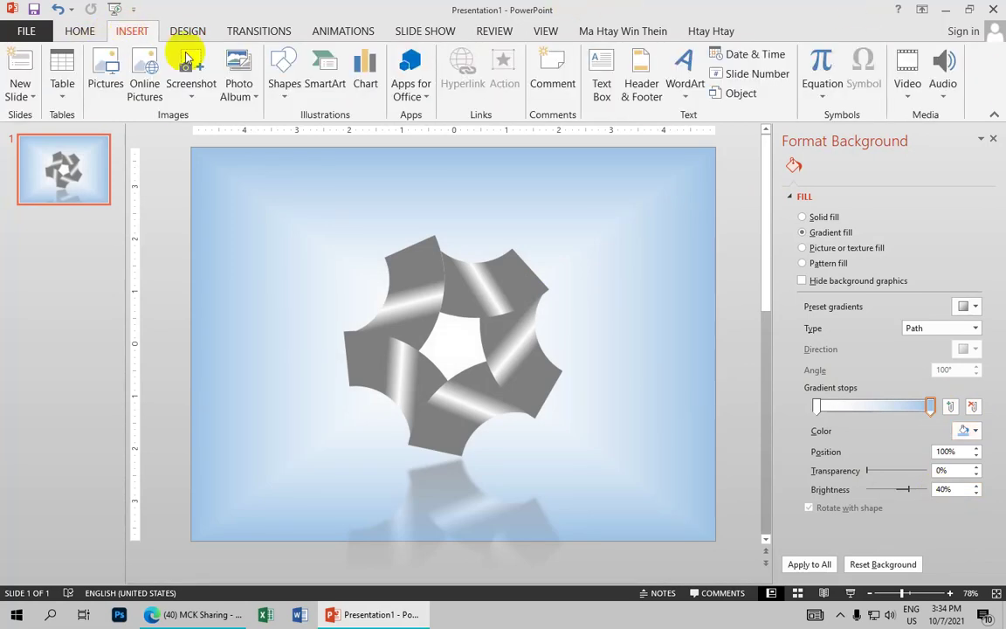
Draw a text box above the ring and type '3D Geometric'.
click(602, 74)
drag(302, 186, 476, 232)
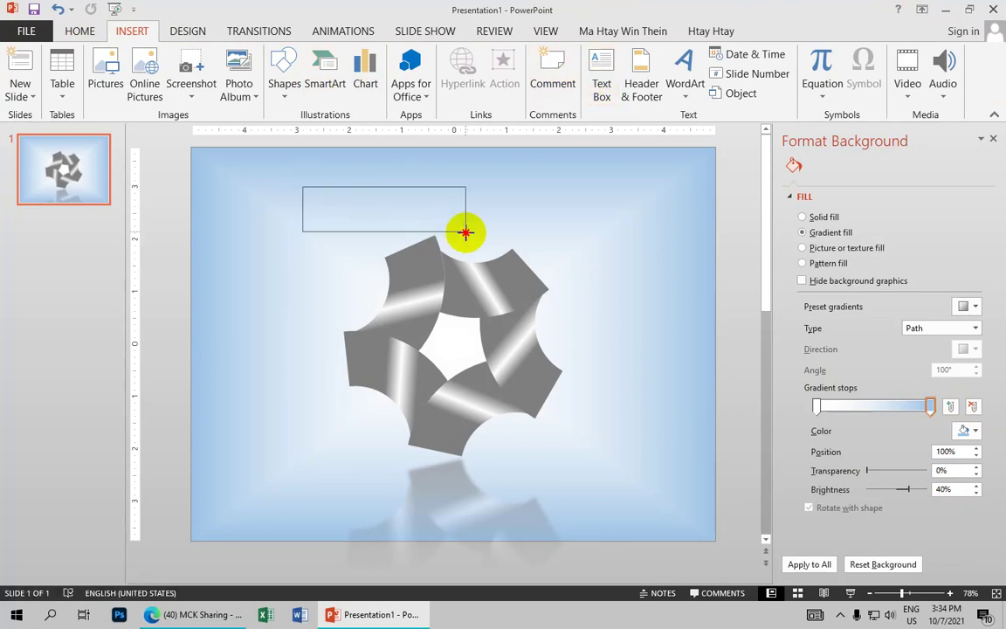
text(3D)
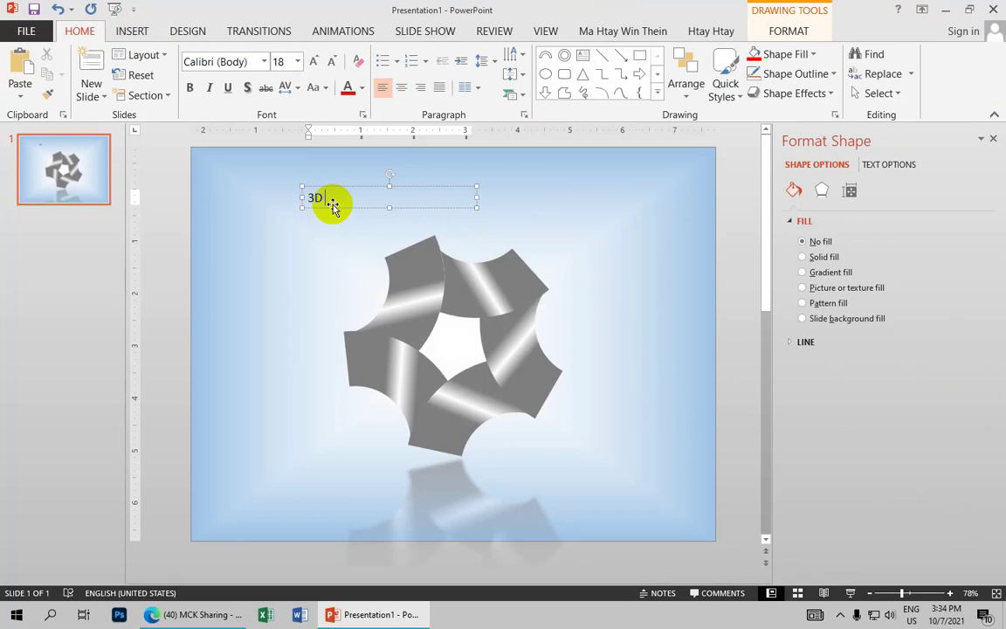
text( G)
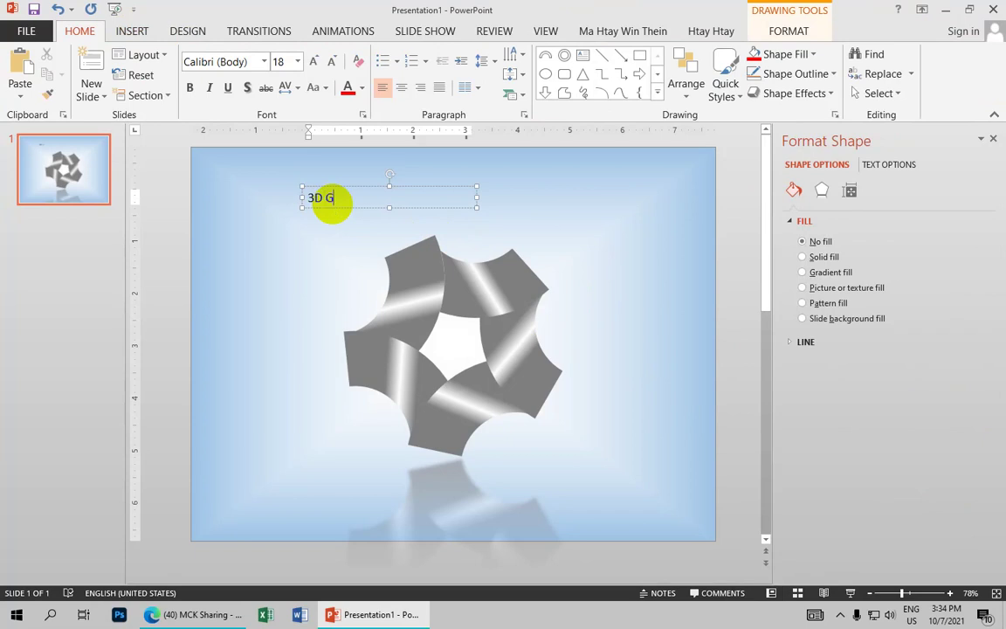
text(eometric)
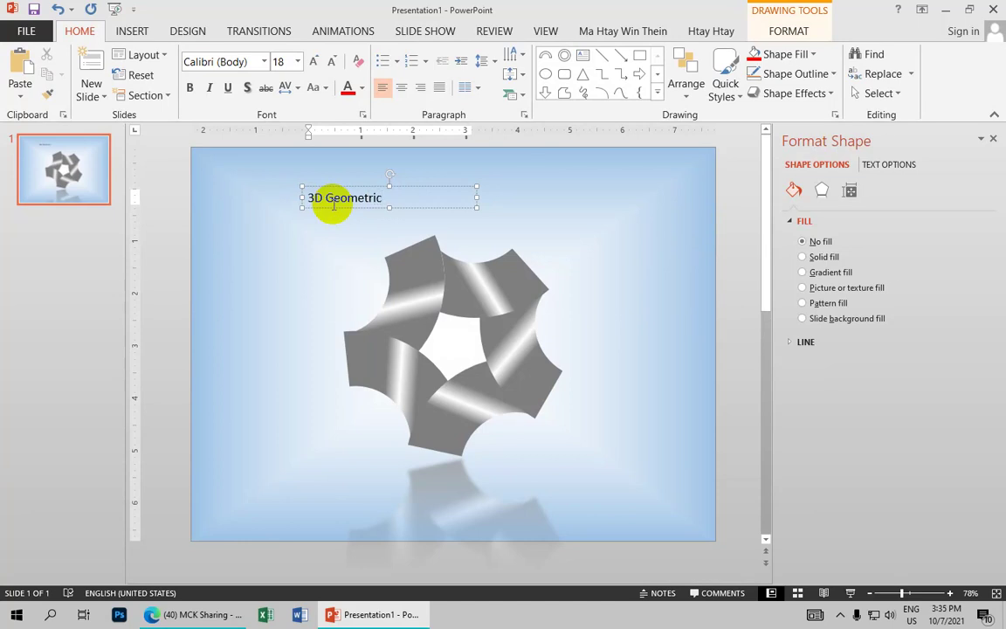
Format the title as 32 pt Bodoni Bd BT, centred in its box.
triple_click(333, 205)
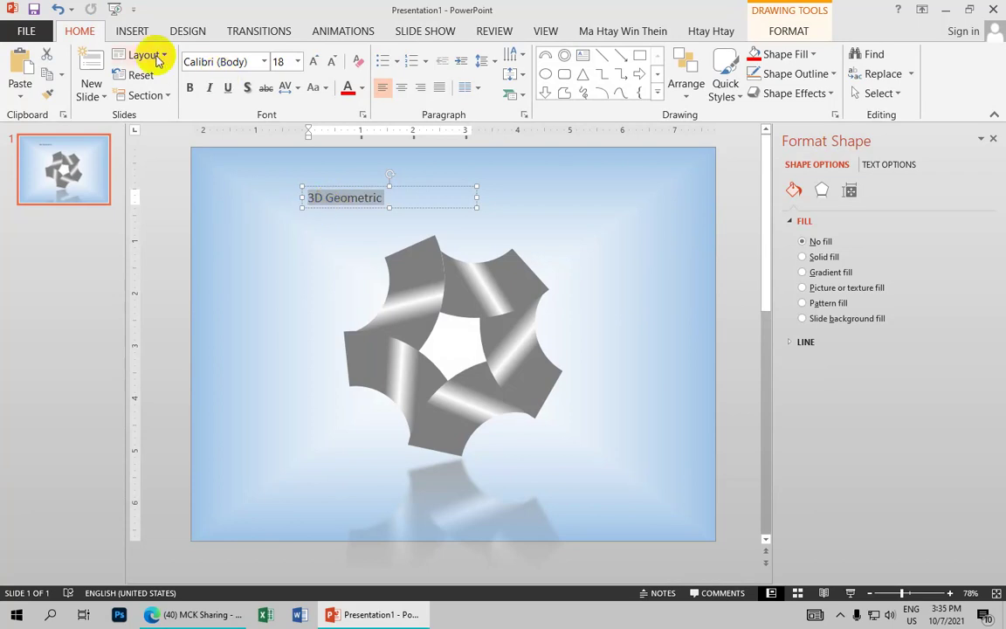
click(314, 62)
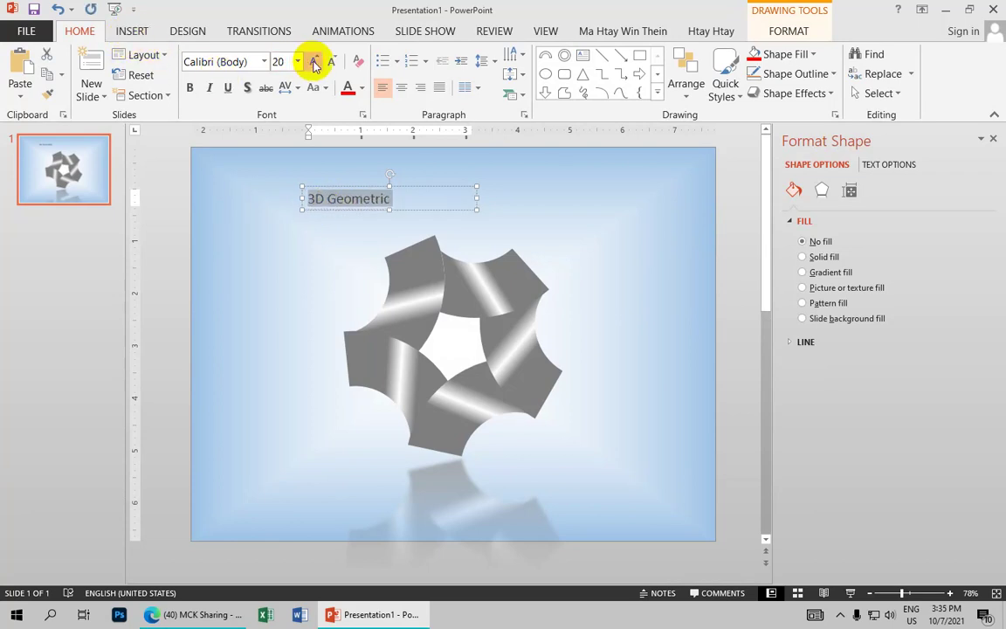
click(314, 62)
click(314, 62)
click(314, 62)
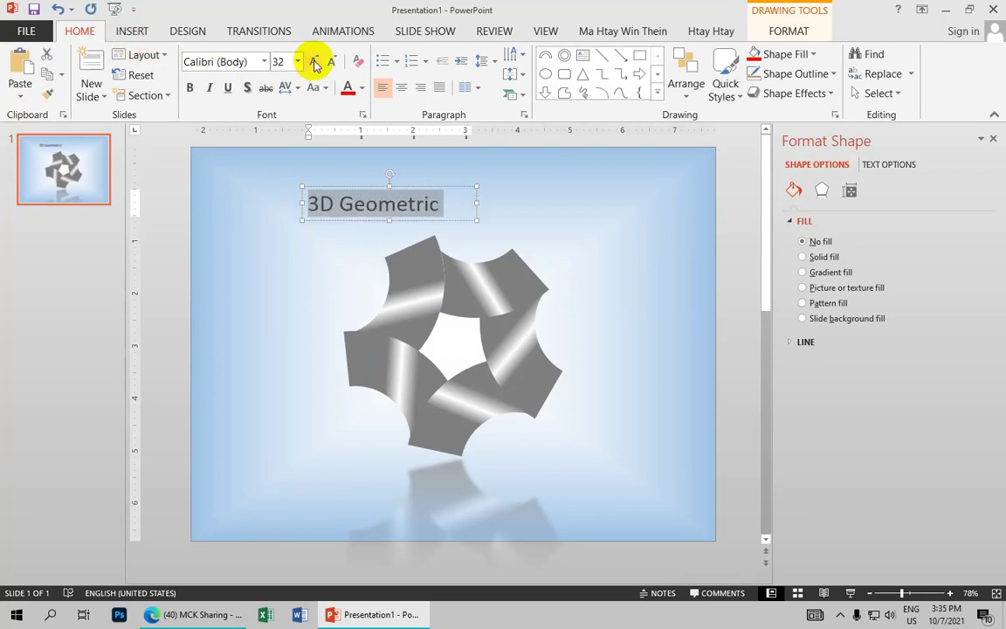
click(264, 62)
scroll(240, 196, down, 4)
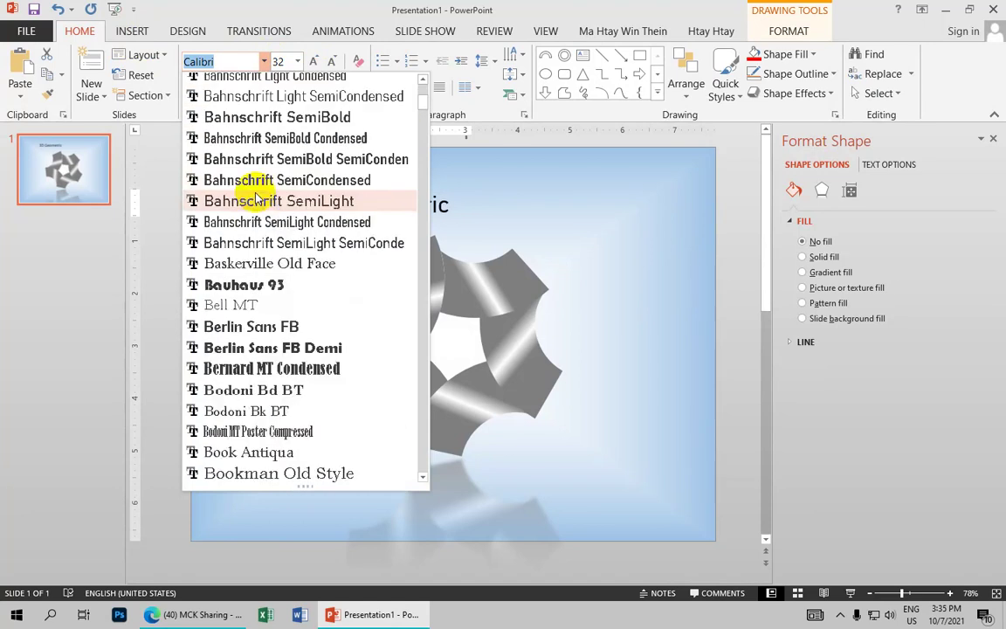
scroll(236, 197, down, 1)
scroll(258, 207, down, 2)
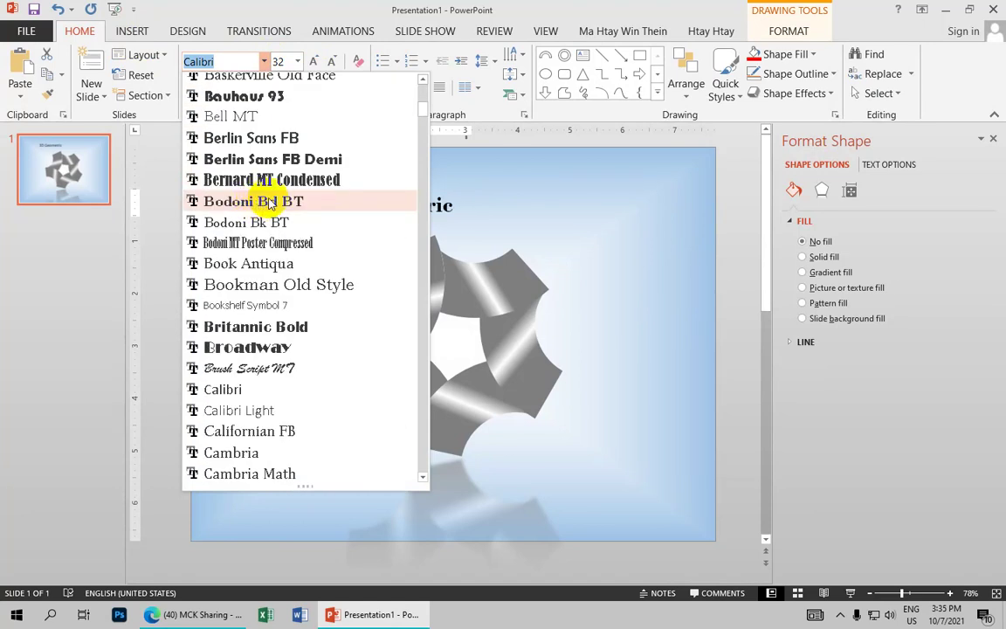
click(271, 201)
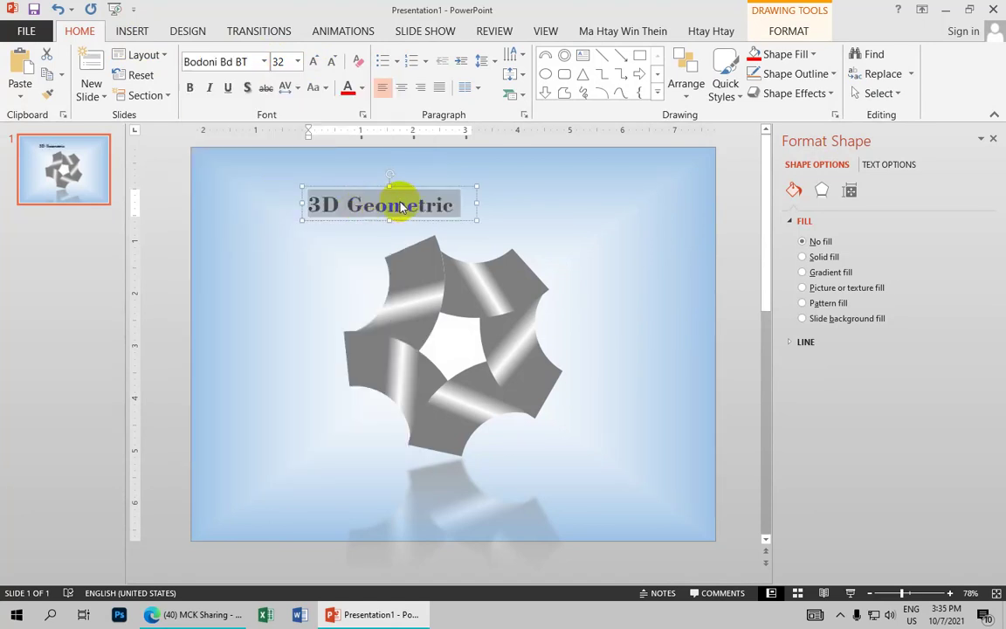
click(403, 88)
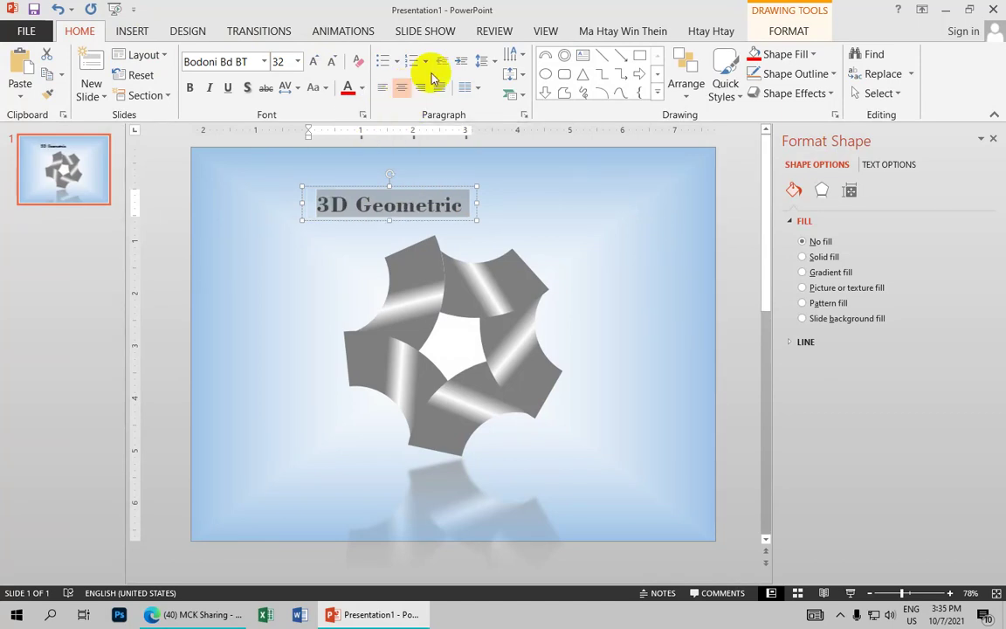
click(779, 35)
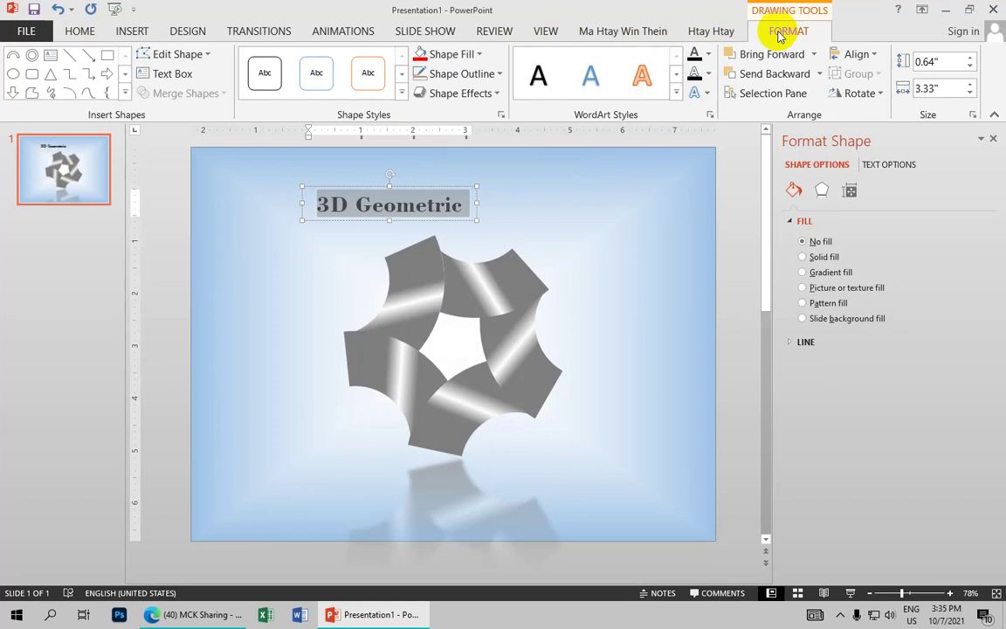
Fill the title letters dark red and outline them in yellow.
click(709, 55)
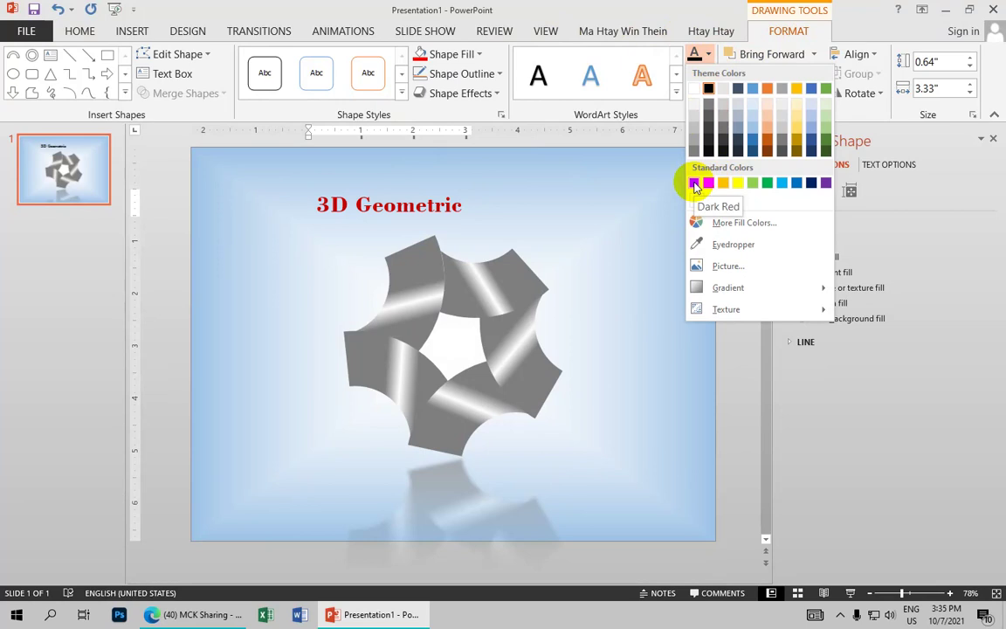
click(694, 184)
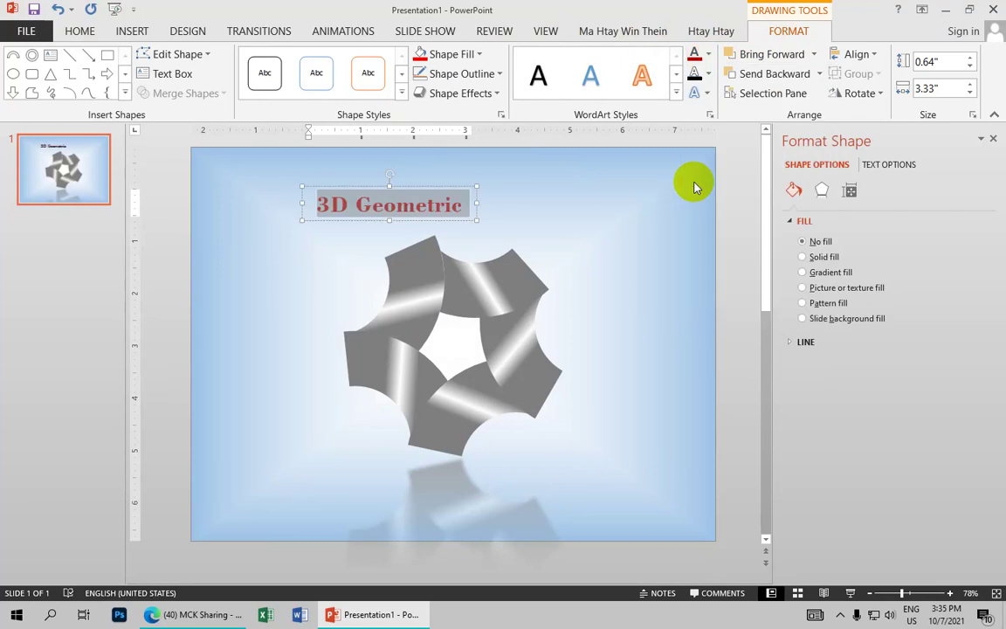
click(708, 75)
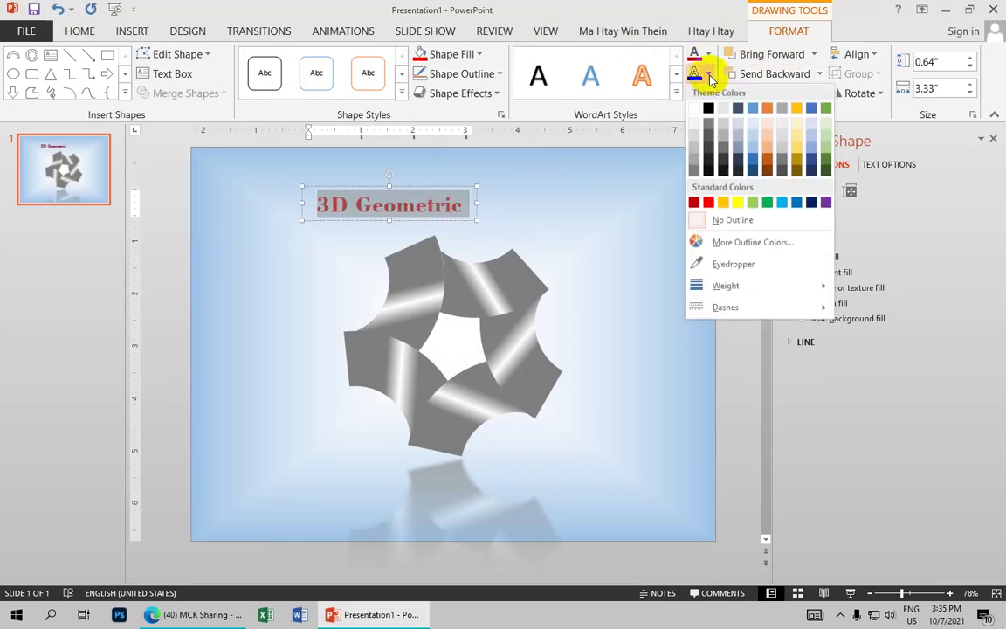
click(724, 203)
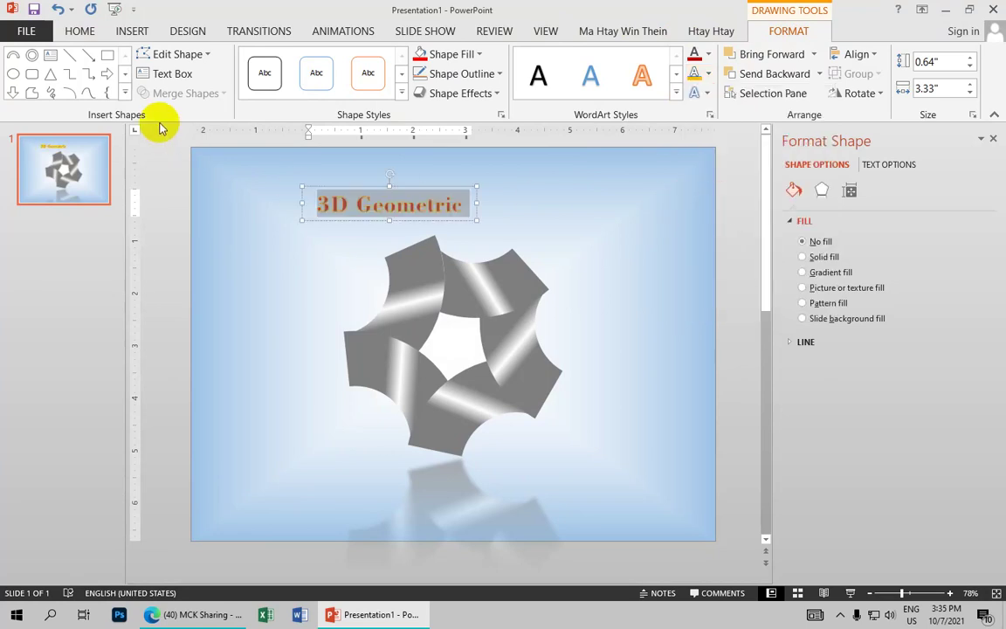
Position the title centred just above the ring.
mouse_move(447, 185)
mouse_down()
mouse_move(535, 200)
mouse_move(527, 204)
mouse_up()
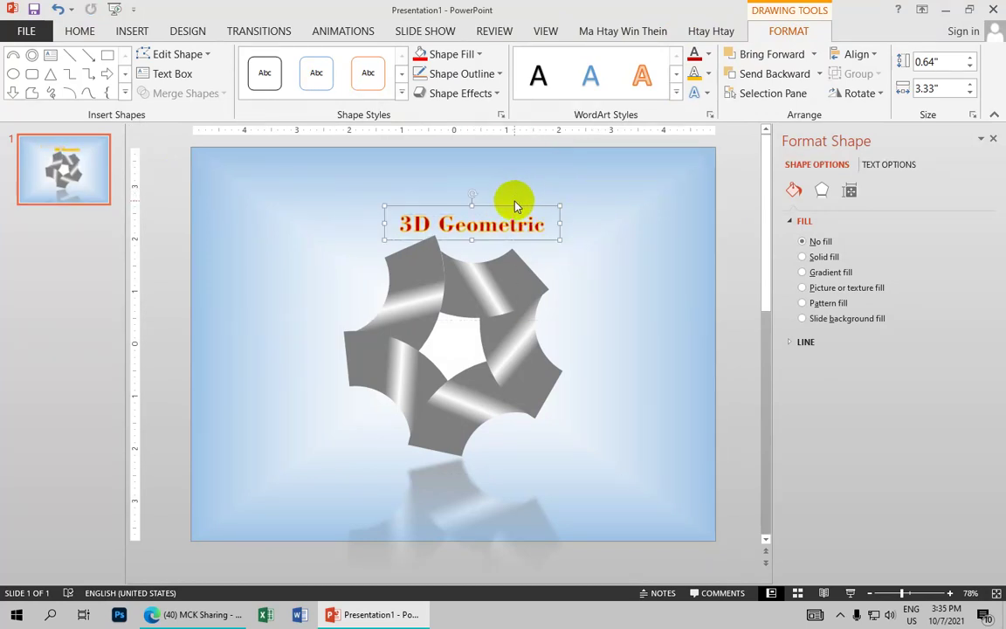
key(Right)
key(Right)
key(Right)
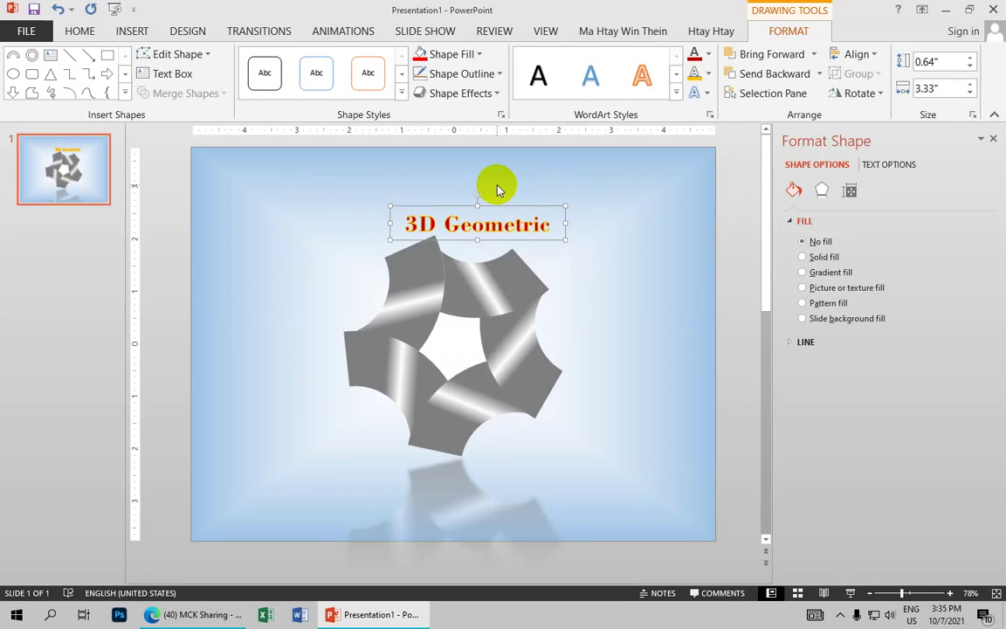
key(Right)
key(Left)
key(Left)
key(Left)
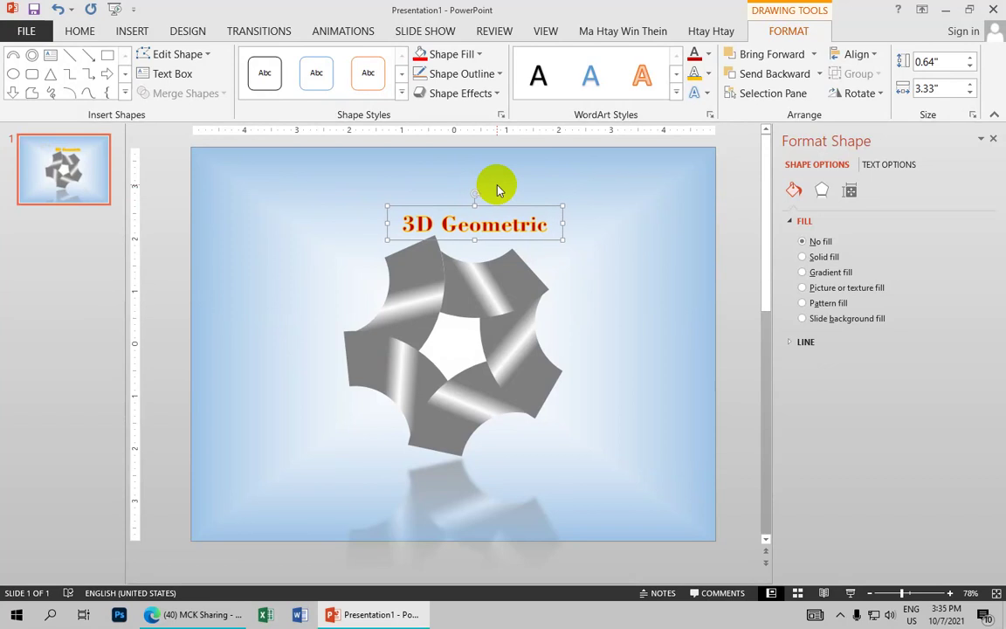
key(Left)
key(Left)
click(595, 247)
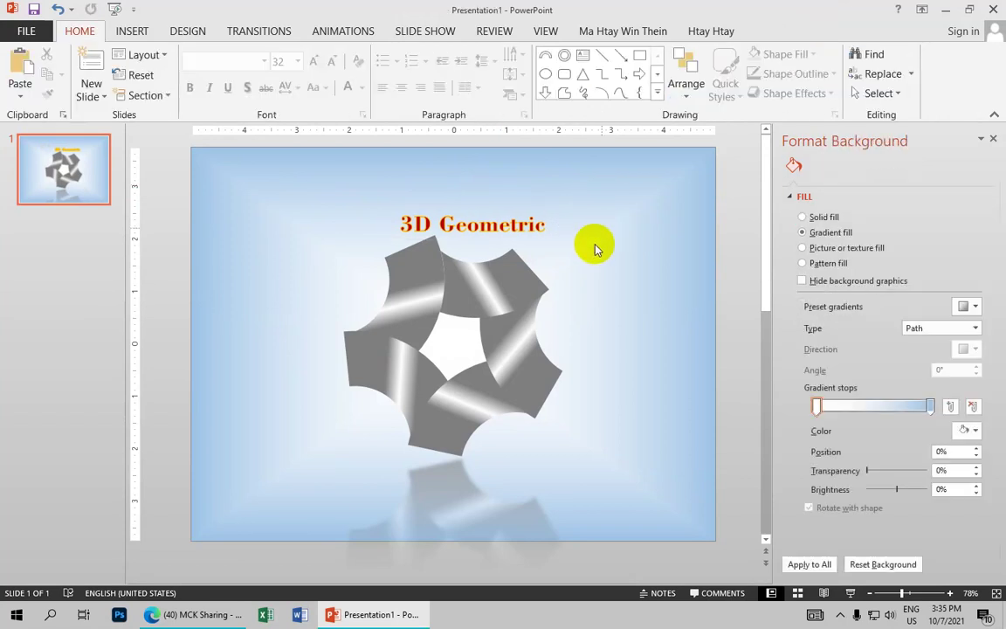
Save the presentation to the Desktop under the file name '3D Geometric.pptx'.
click(26, 33)
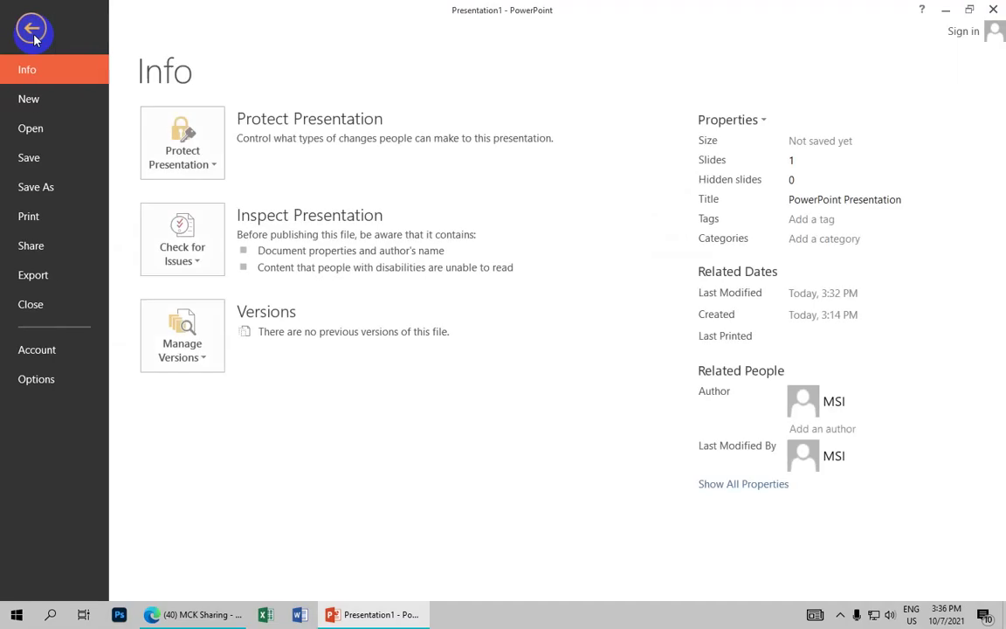
click(39, 188)
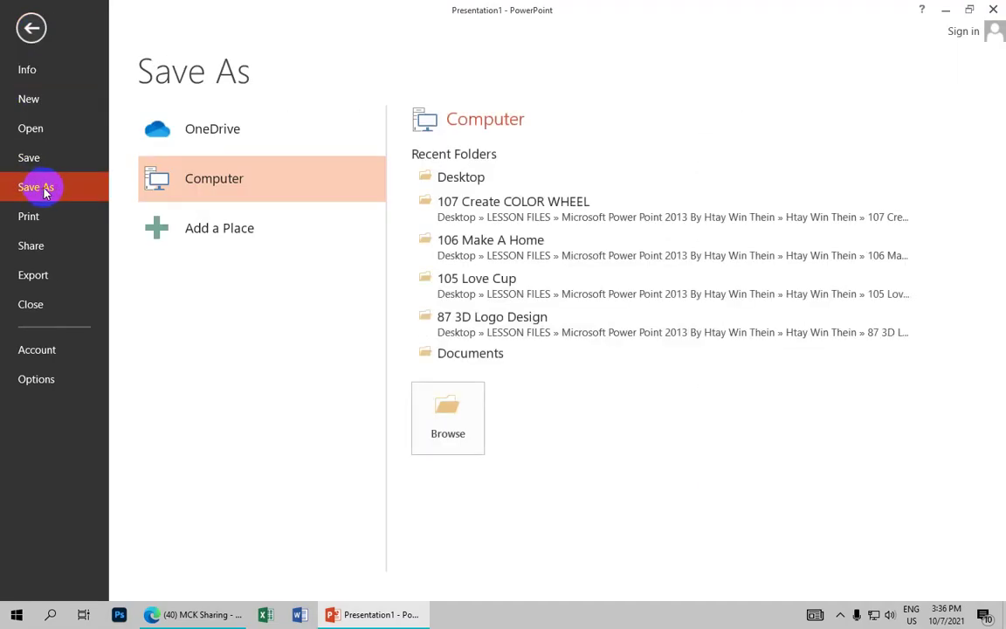
click(461, 178)
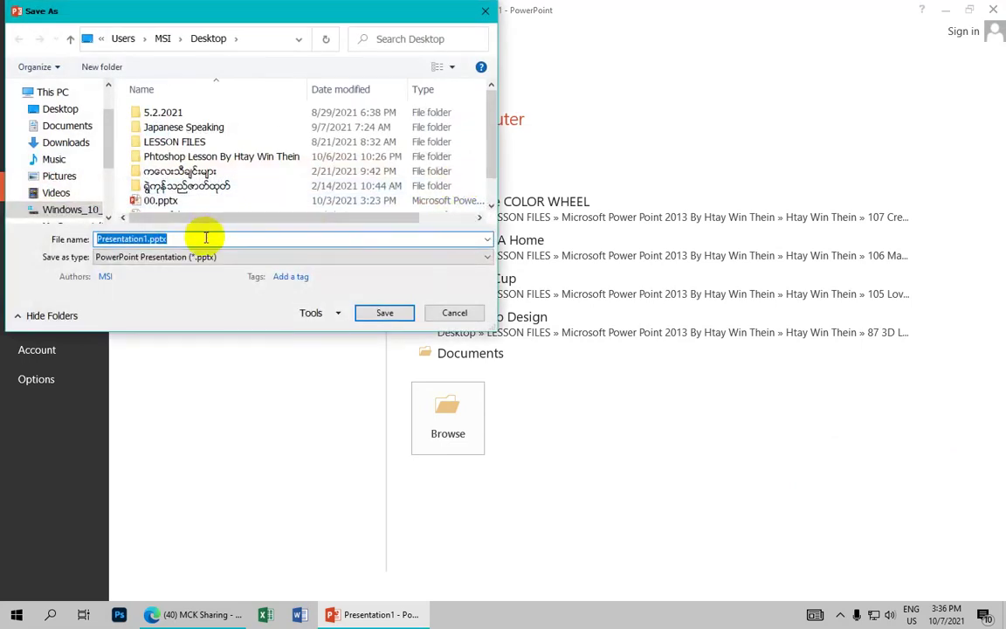
text(3D Geometric)
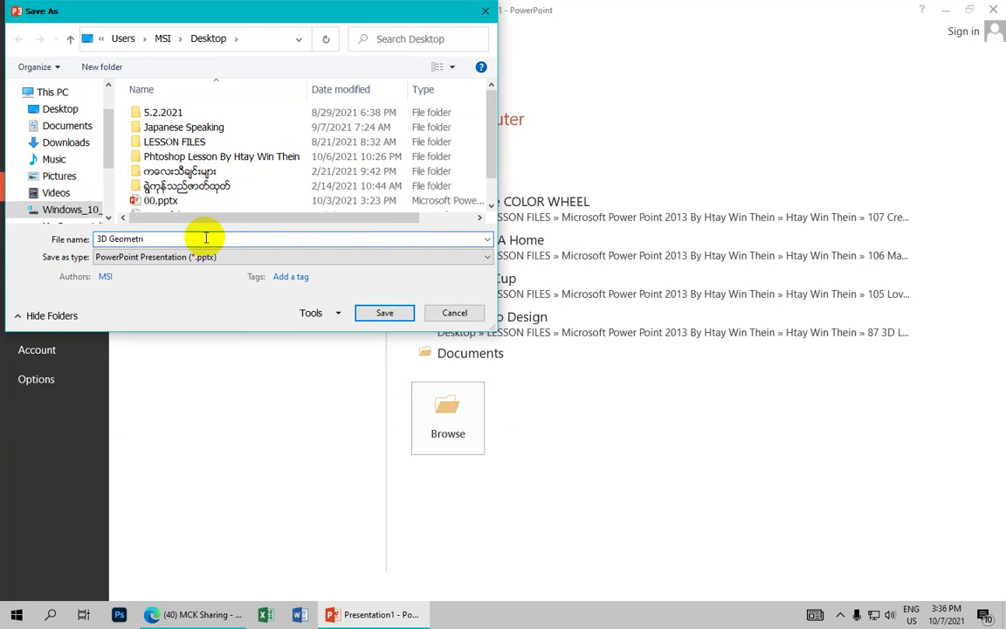
click(385, 313)
scroll(454, 248, down, 1)
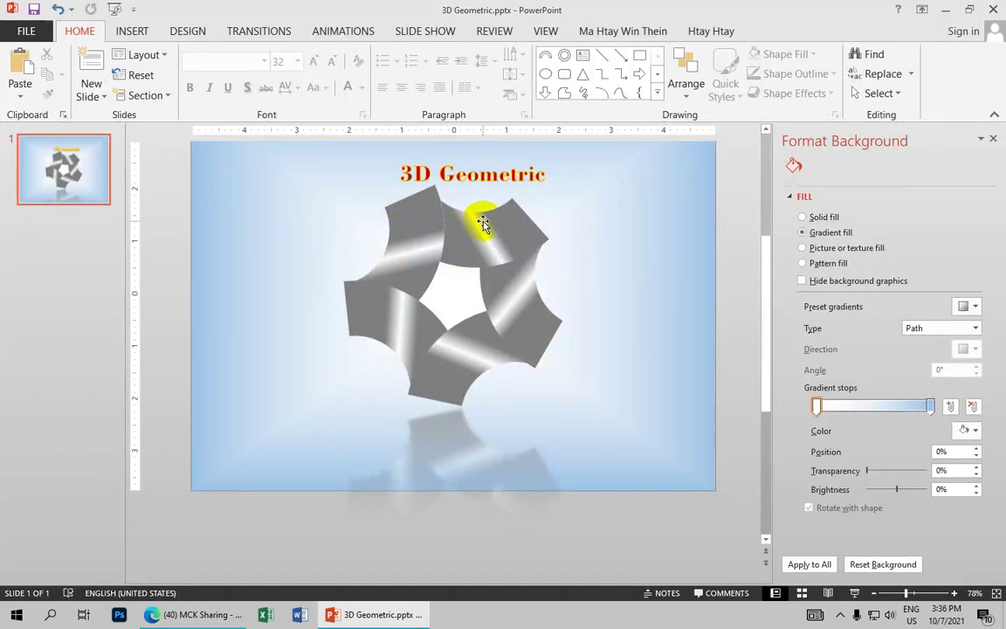
scroll(480, 226, up, 1)
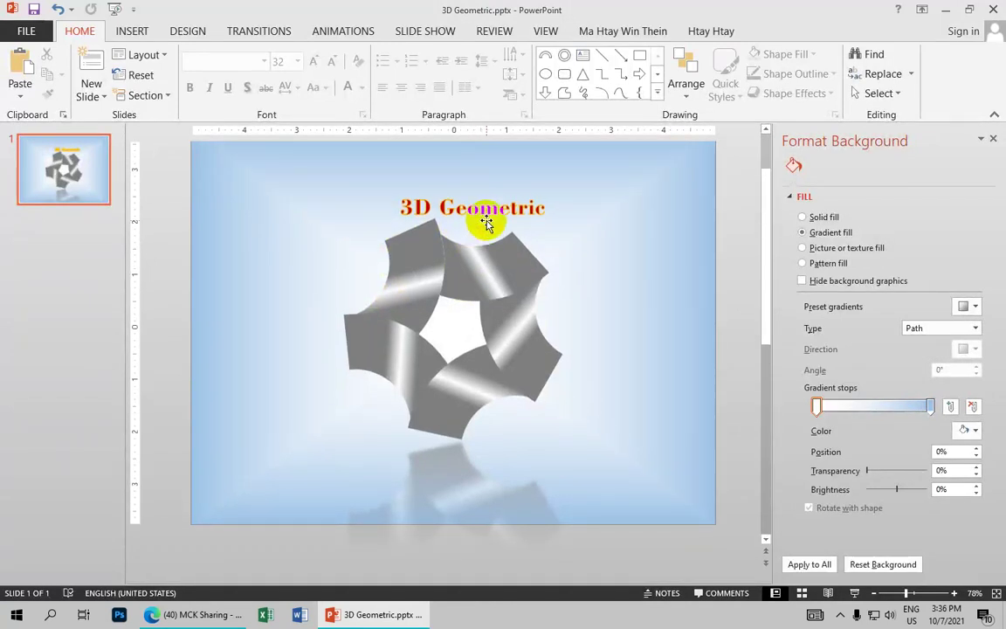